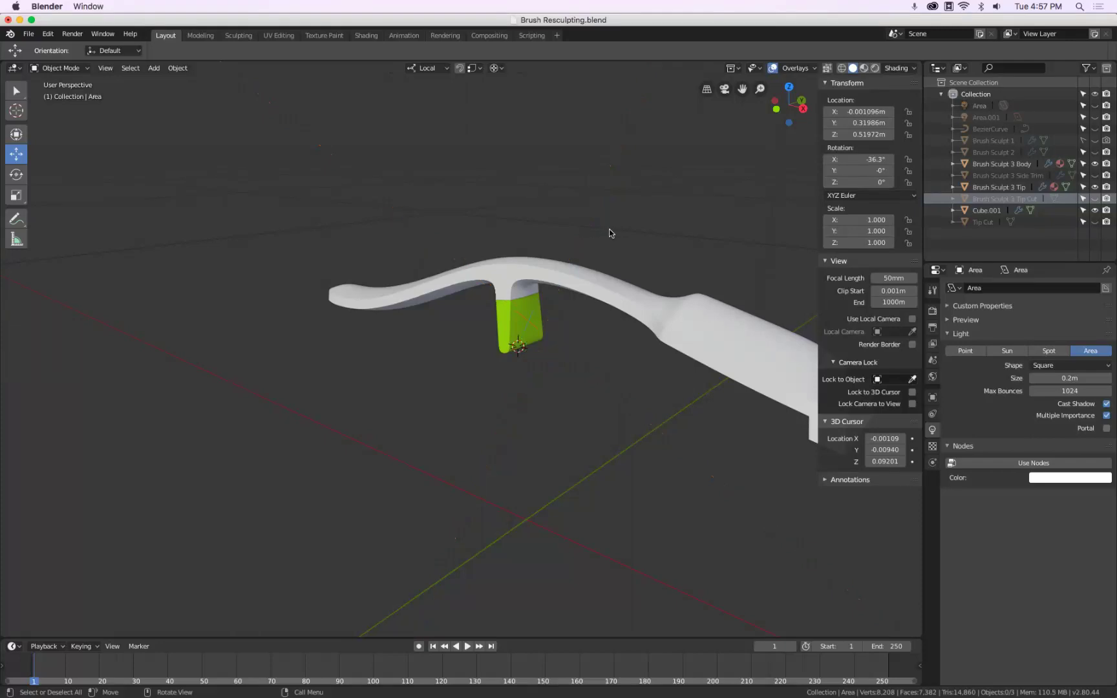
Examine the Brush Sculpt 3 Body and Brush Sculpt 3 Tip objects, including the body's mesh in Edit Mode.
{"action": "mouse_move", "coordinate": [616, 232]}
{"action": "middle_mouse_down"}
{"action": "mouse_move", "coordinate": [578, 219]}
{"action": "mouse_move", "coordinate": [380, 219]}
{"action": "mouse_move", "coordinate": [454, 219]}
{"action": "mouse_move", "coordinate": [372, 261]}
{"action": "middle_mouse_up"}
{"action": "left_click", "coordinate": [372, 261]}
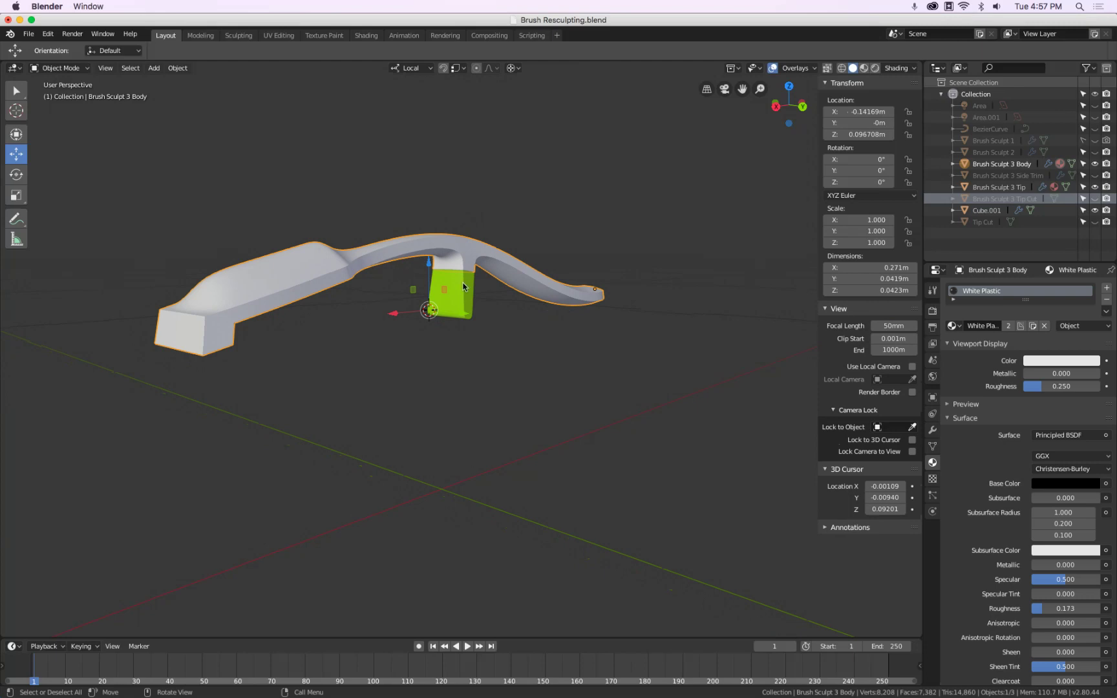
{"action": "left_click", "coordinate": [470, 301]}
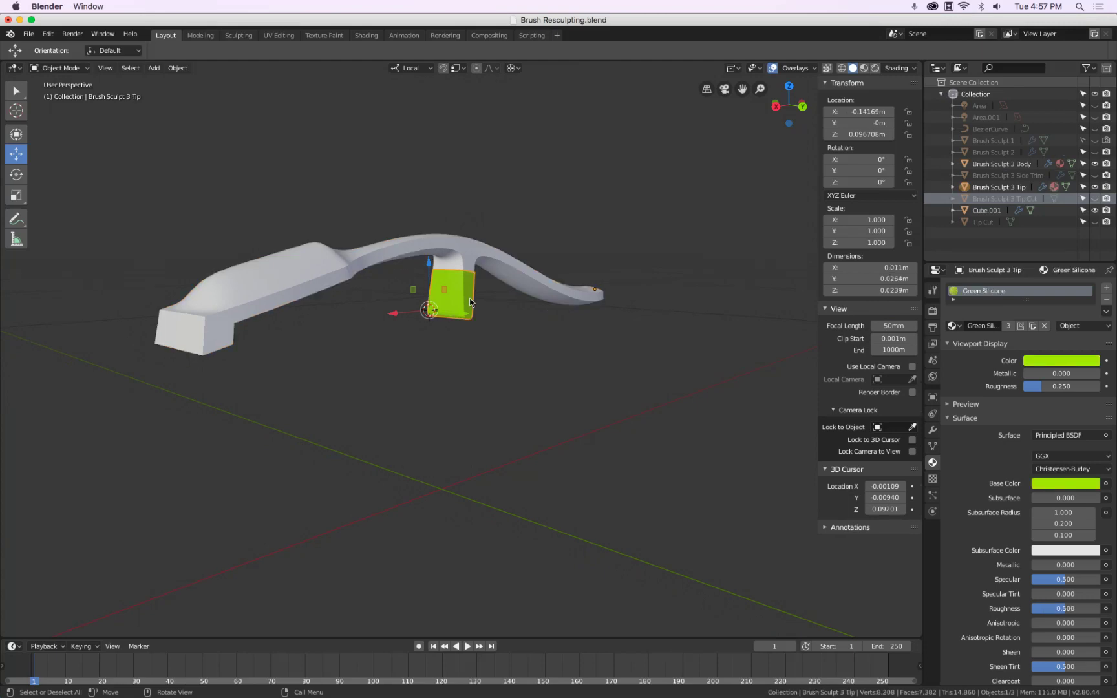
{"action": "key", "text": "Tab"}
{"action": "key", "text": "Tab"}
{"action": "left_click", "coordinate": [453, 243], "text": "shift"}
{"action": "key", "text": "Tab"}
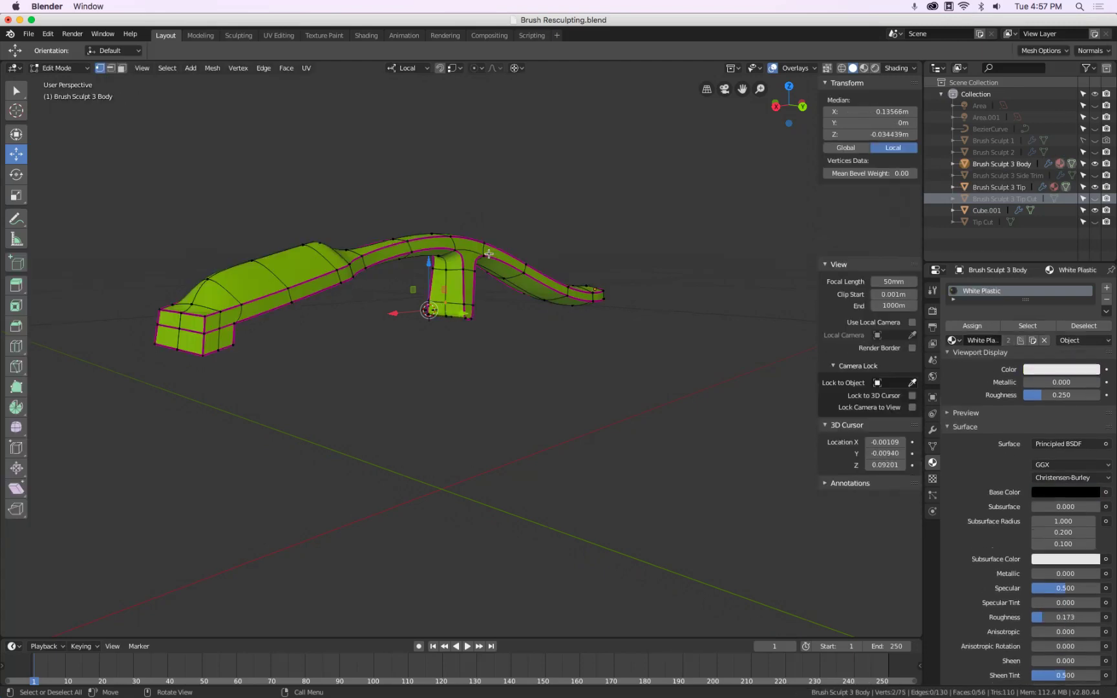
{"action": "key", "text": "Tab"}
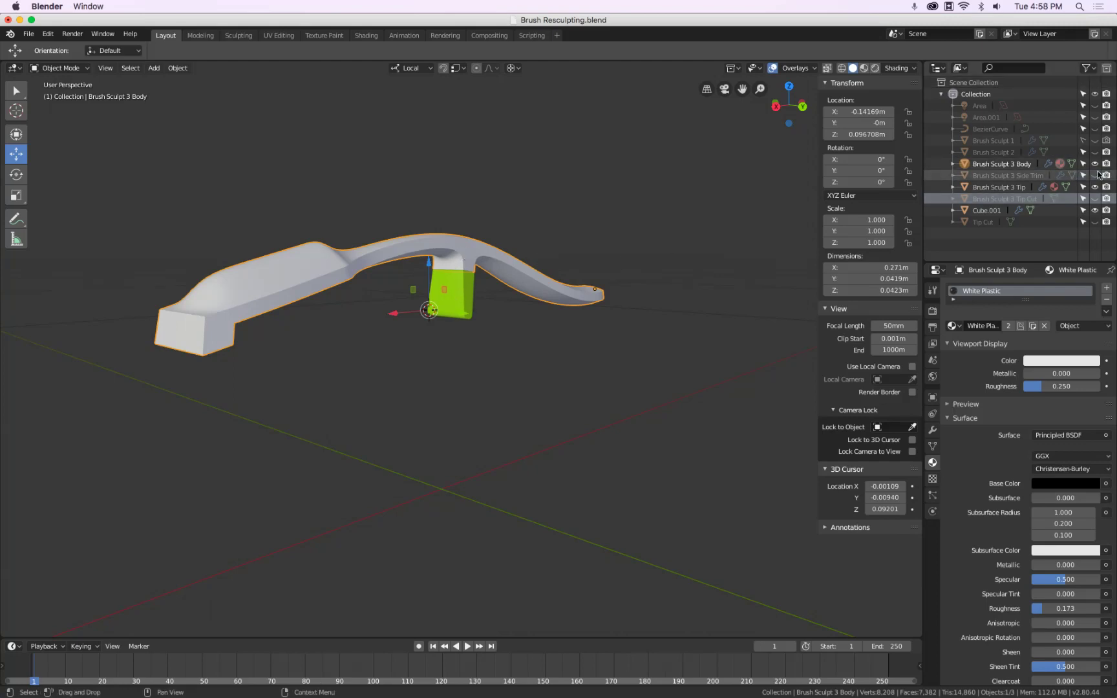
Hide Brush Sculpt 3 Body, Brush Sculpt 3 Tip and Cube.001, and show Brush Sculpt 2.
{"action": "left_click", "coordinate": [1095, 164]}
{"action": "left_click", "coordinate": [1095, 187]}
{"action": "left_click", "coordinate": [1095, 210]}
{"action": "left_click", "coordinate": [1094, 153]}
{"action": "mouse_move", "coordinate": [646, 252]}
{"action": "middle_mouse_down"}
{"action": "mouse_move", "coordinate": [553, 269]}
{"action": "mouse_move", "coordinate": [583, 273]}
{"action": "mouse_move", "coordinate": [743, 226]}
{"action": "middle_mouse_up"}
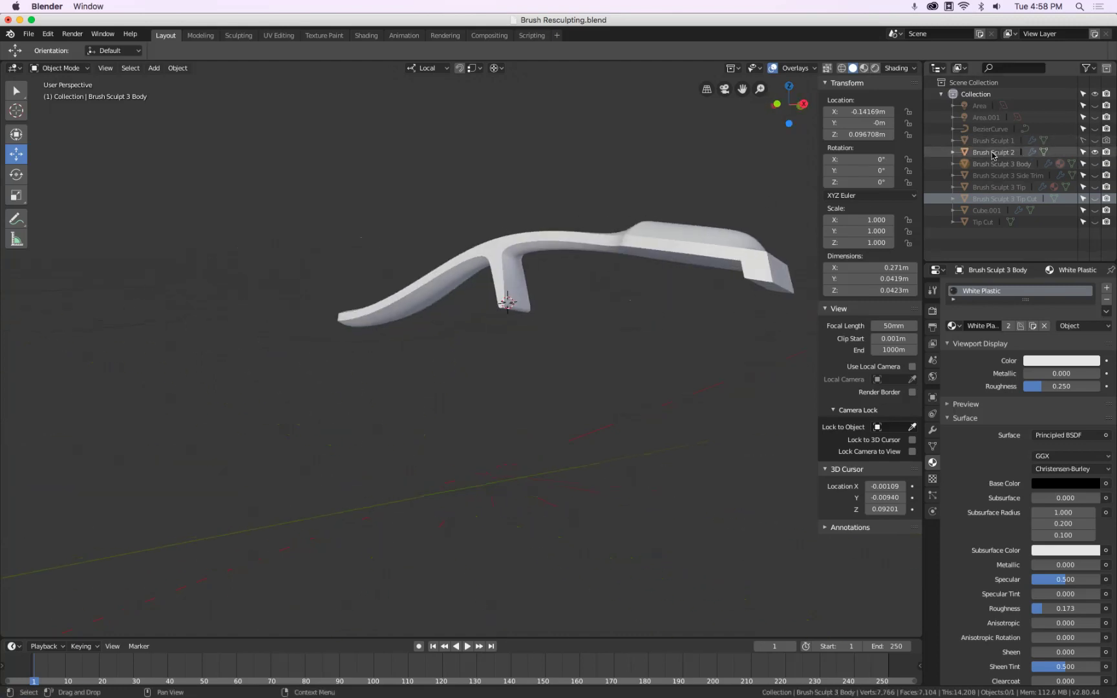
Select all faces of the lower tip portion of Brush Sculpt 2 in Edit Mode, including the bottom faces.
{"action": "key", "text": "KP_1"}
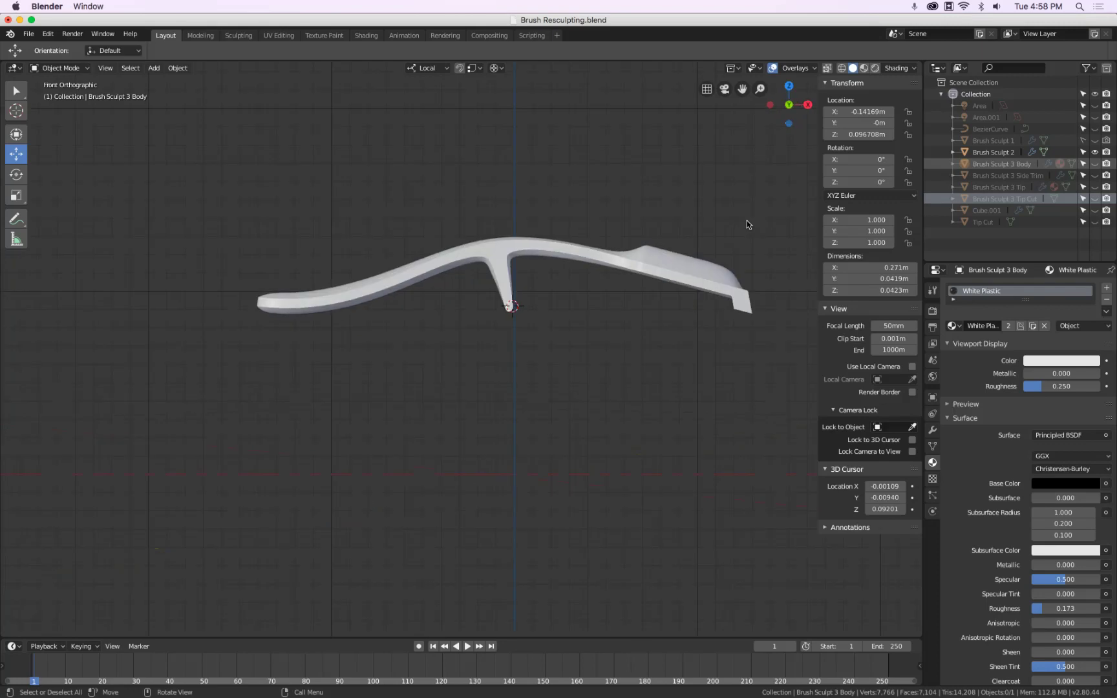
{"action": "left_click", "coordinate": [589, 255]}
{"action": "key", "text": "Tab"}
{"action": "scroll", "coordinate": [517, 294], "scroll_direction": "up", "scroll_amount": 6}
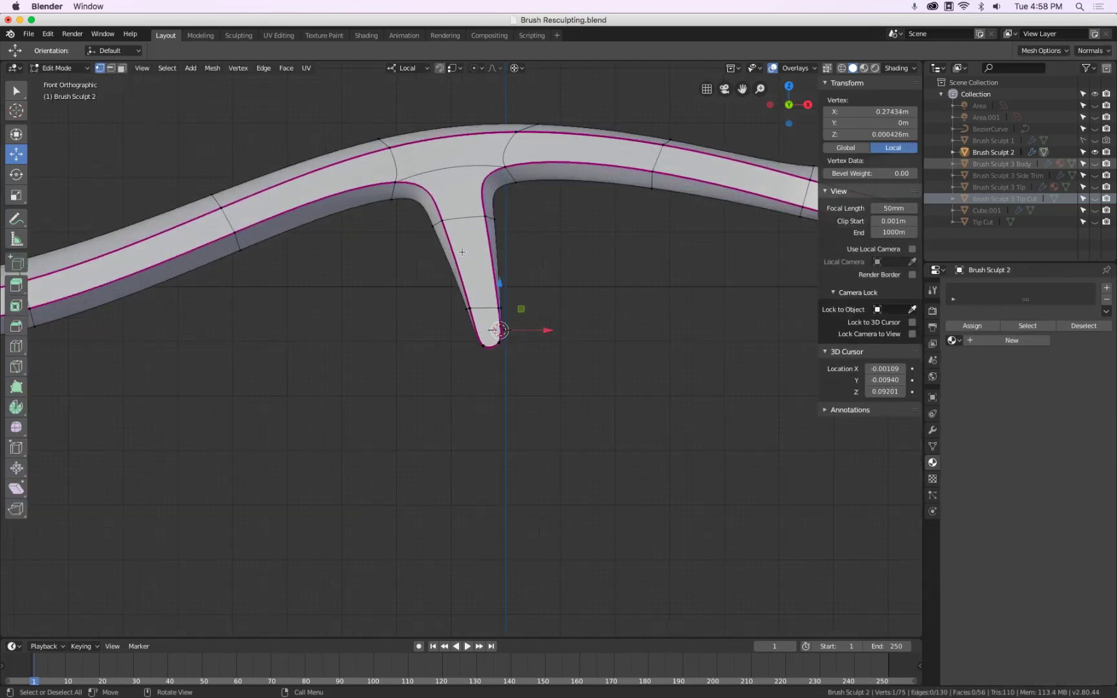
{"action": "key", "text": "b"}
{"action": "left_click_drag", "start_coordinate": [423, 215], "coordinate": [544, 391]}
{"action": "middle_click_drag", "start_coordinate": [564, 364], "coordinate": [357, 254]}
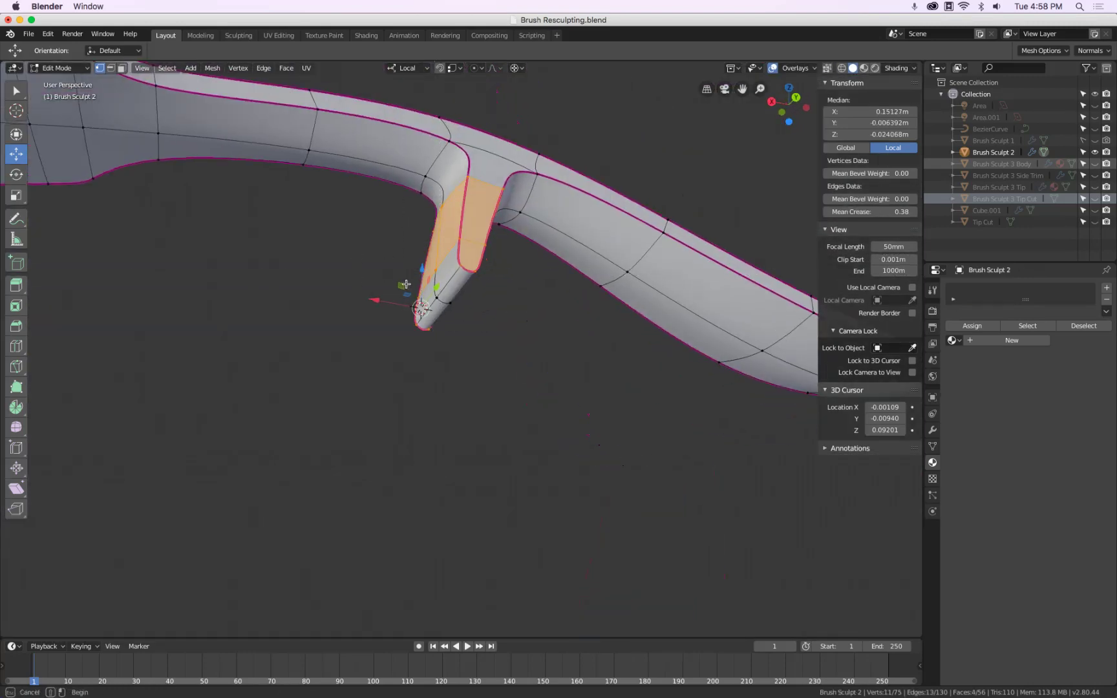
{"action": "left_click", "coordinate": [479, 325], "text": "shift"}
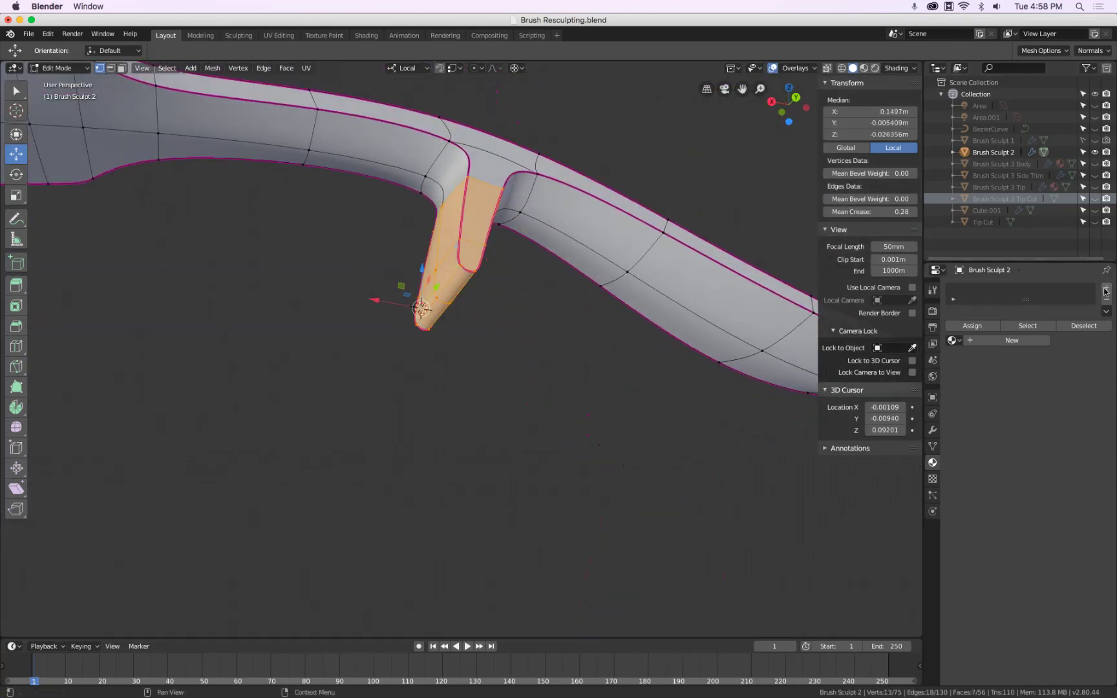
Apply the existing material Material_0 to the whole Brush Sculpt 2 object.
{"action": "key", "text": "Tab"}
{"action": "left_click", "coordinate": [951, 326]}
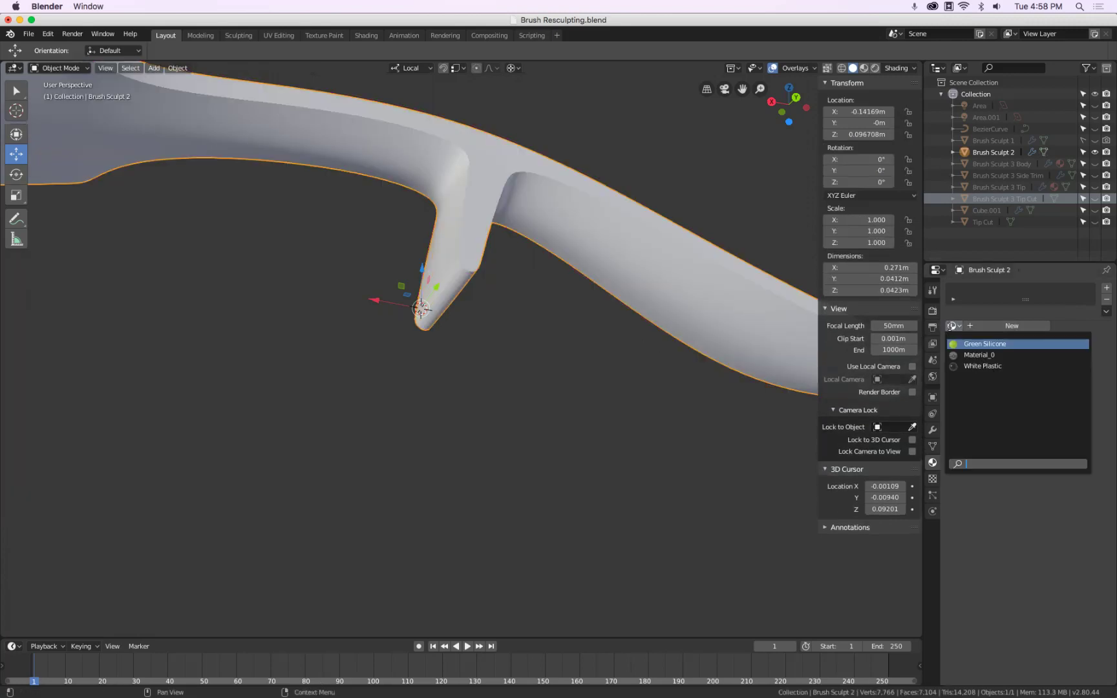
{"action": "left_click", "coordinate": [964, 355]}
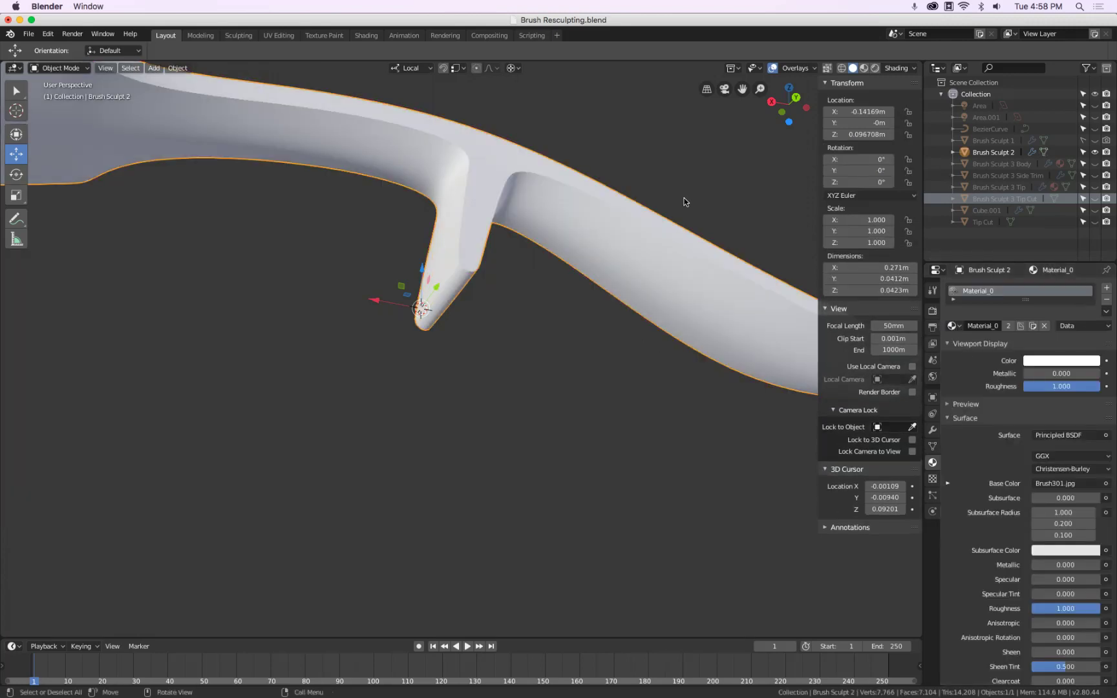
Add a second material slot with Green Silicone to Brush Sculpt 2 and assign it to the selected tip faces.
{"action": "key", "text": "Tab"}
{"action": "left_click", "coordinate": [1106, 287]}
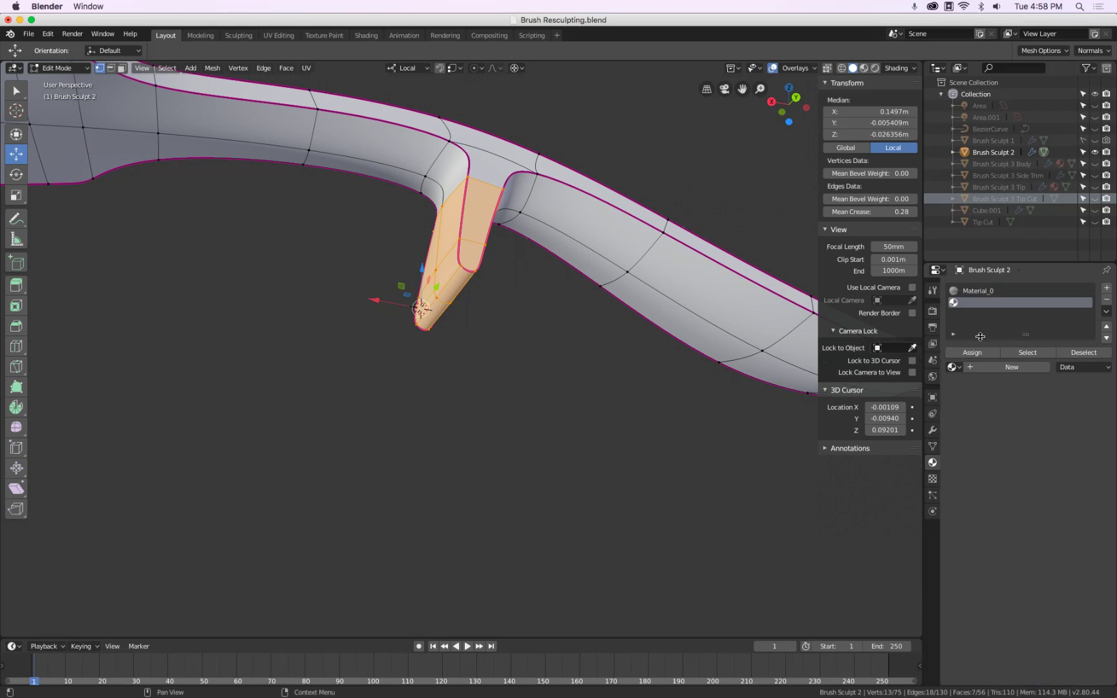
{"action": "left_click", "coordinate": [953, 367]}
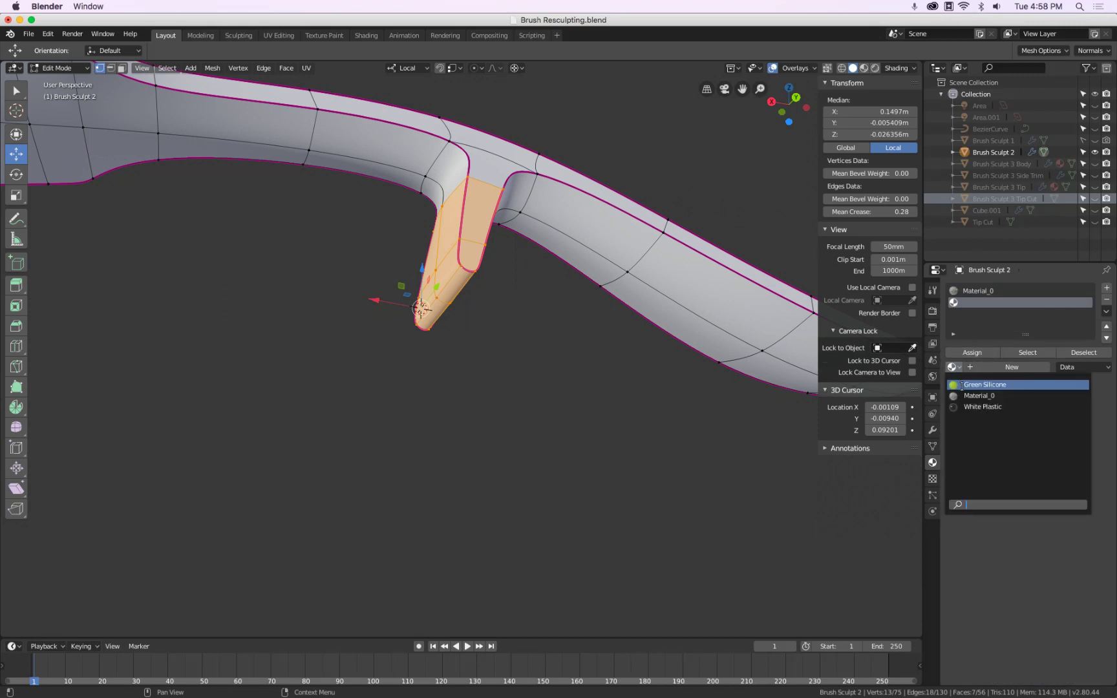
{"action": "left_click", "coordinate": [962, 385]}
{"action": "left_click", "coordinate": [970, 353]}
{"action": "middle_click_drag", "start_coordinate": [601, 258], "coordinate": [658, 299]}
{"action": "middle_click_drag", "start_coordinate": [595, 250], "coordinate": [691, 263]}
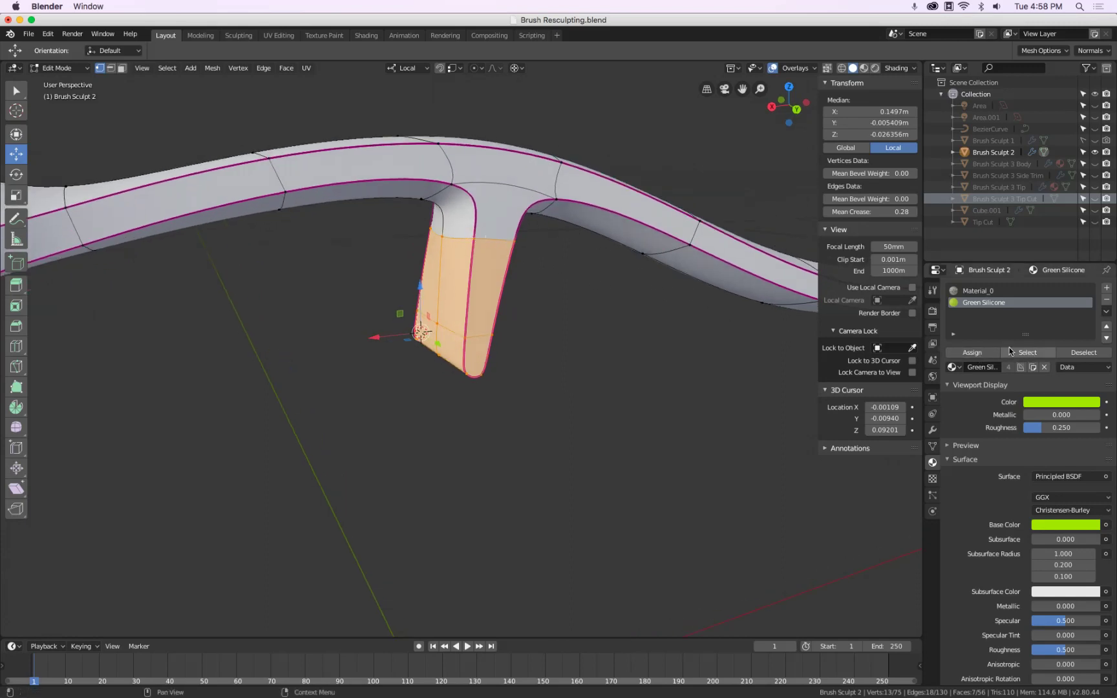
{"action": "left_click", "coordinate": [971, 353]}
{"action": "key", "text": "Tab"}
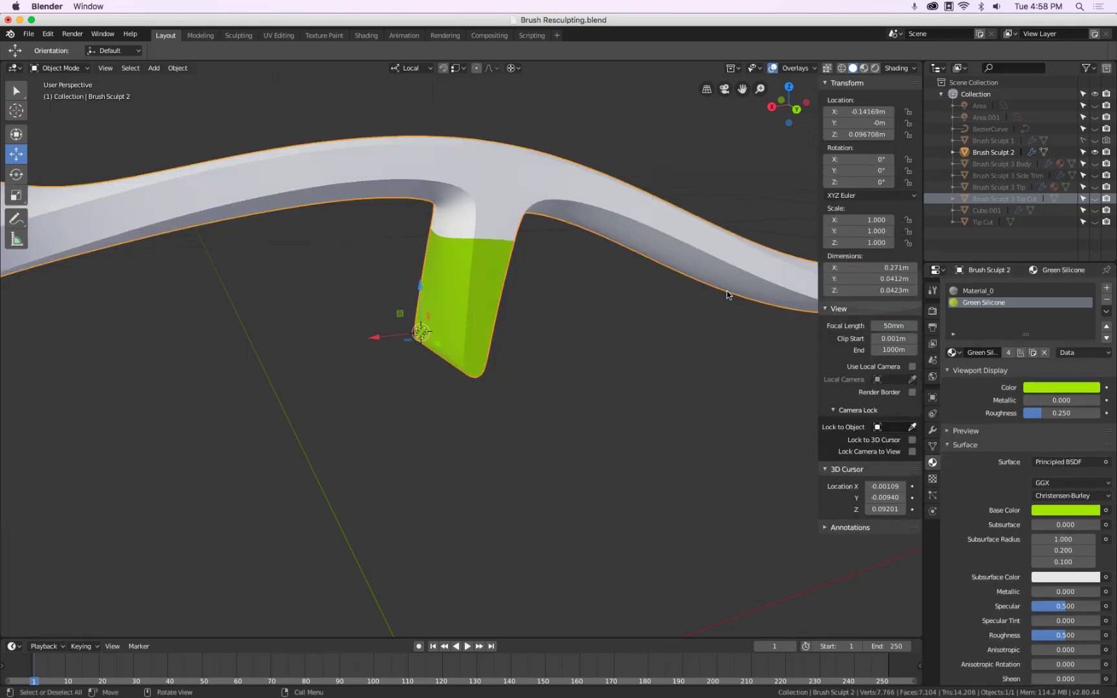
Try to slide the edge loop at the green tip's upper boundary down along the stem of Brush Sculpt 2.
{"action": "mouse_move", "coordinate": [723, 291]}
{"action": "middle_mouse_down"}
{"action": "mouse_move", "coordinate": [530, 273]}
{"action": "mouse_move", "coordinate": [704, 287]}
{"action": "middle_mouse_up"}
{"action": "key", "text": "KP_1"}
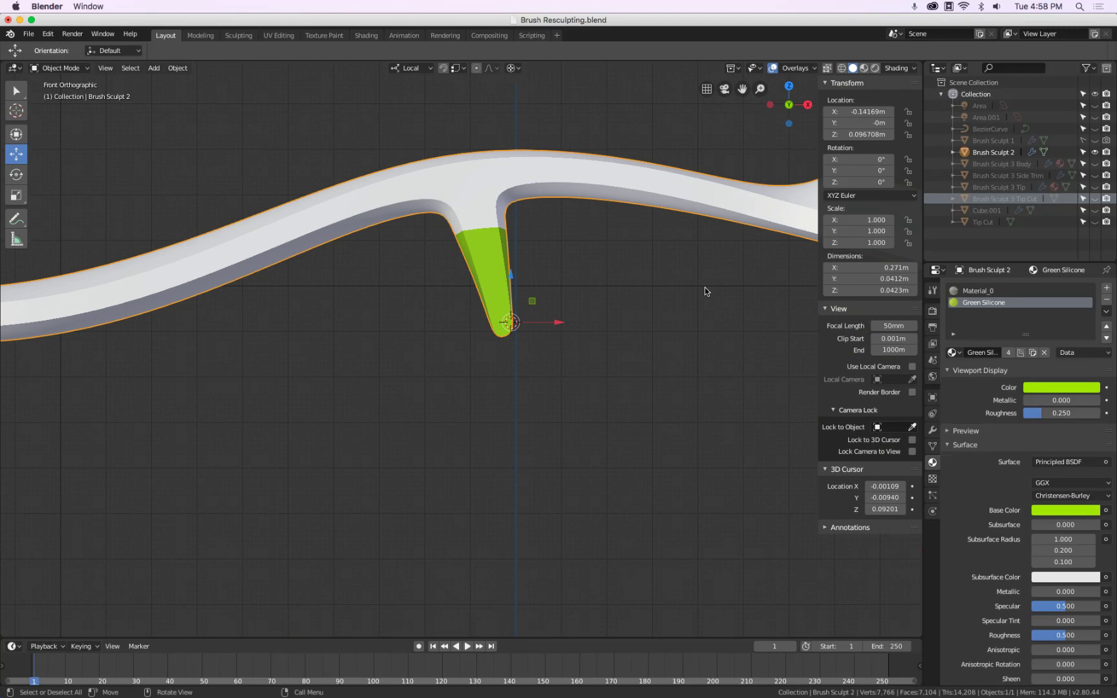
{"action": "key", "text": "KP_3"}
{"action": "key", "text": "KP_1"}
{"action": "key", "text": "Tab"}
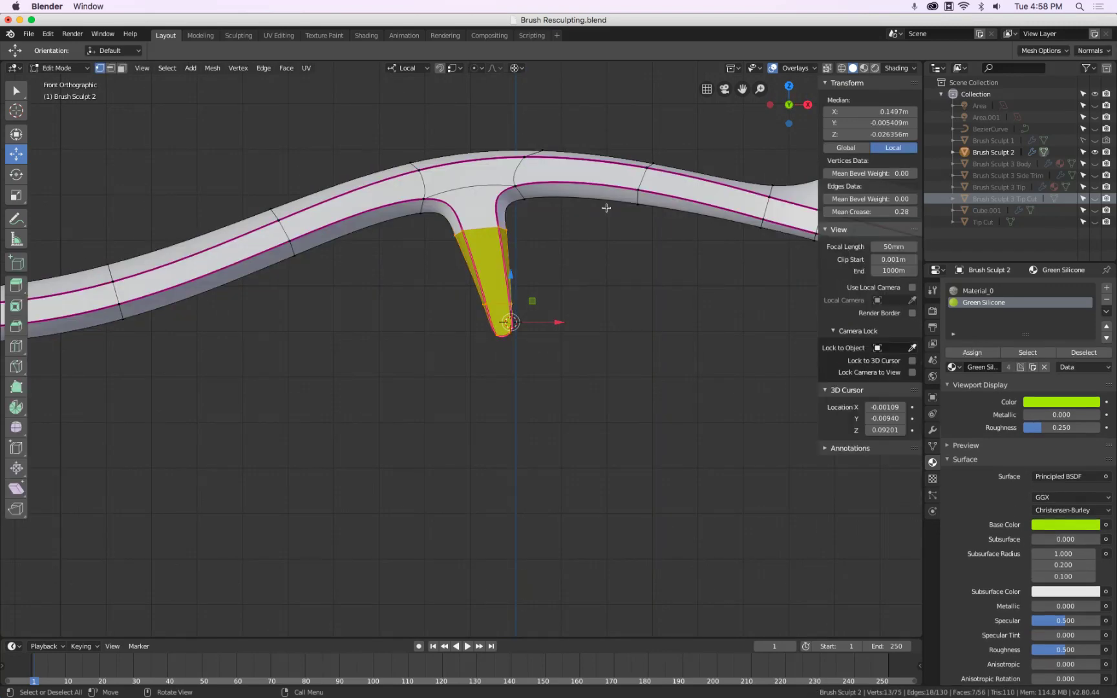
{"action": "middle_click_drag", "start_coordinate": [593, 220], "coordinate": [504, 228]}
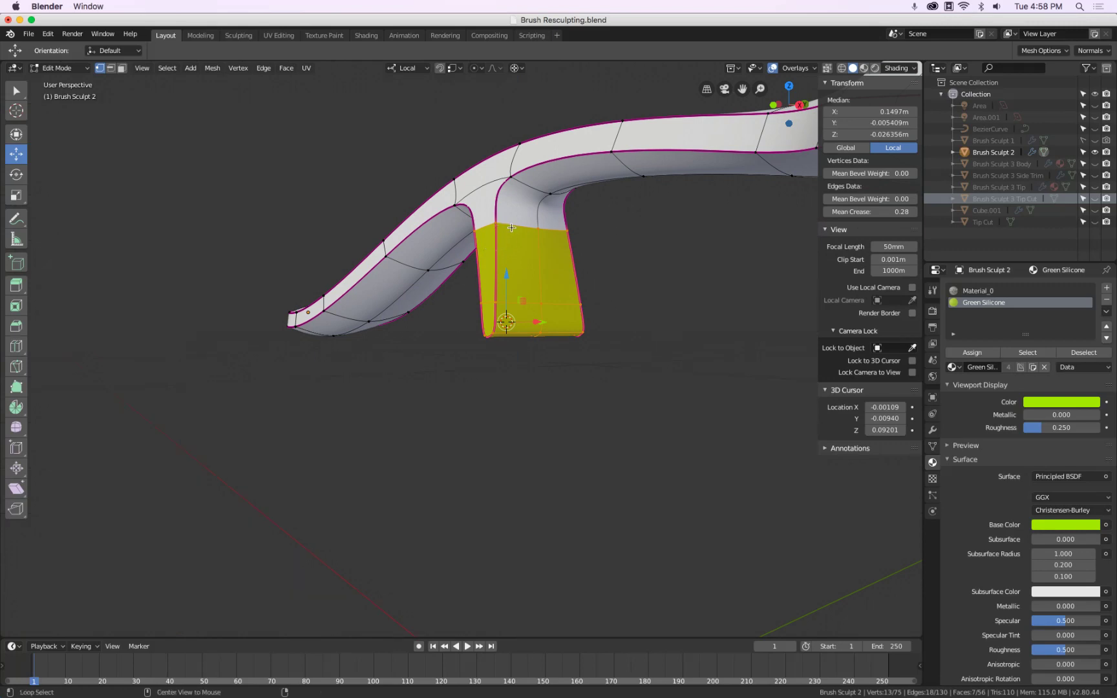
{"action": "left_click", "coordinate": [511, 227], "text": "alt"}
{"action": "key", "text": "g"}
{"action": "key", "text": "g"}
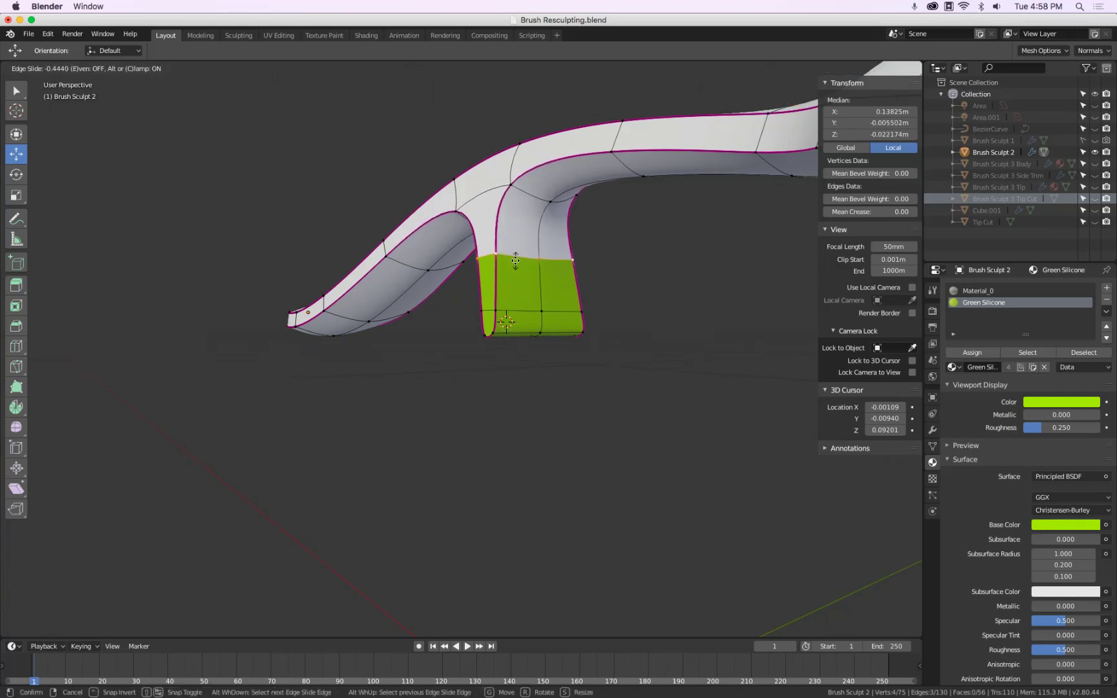
{"action": "left_click", "coordinate": [610, 278]}
{"action": "key", "text": "KP_1"}
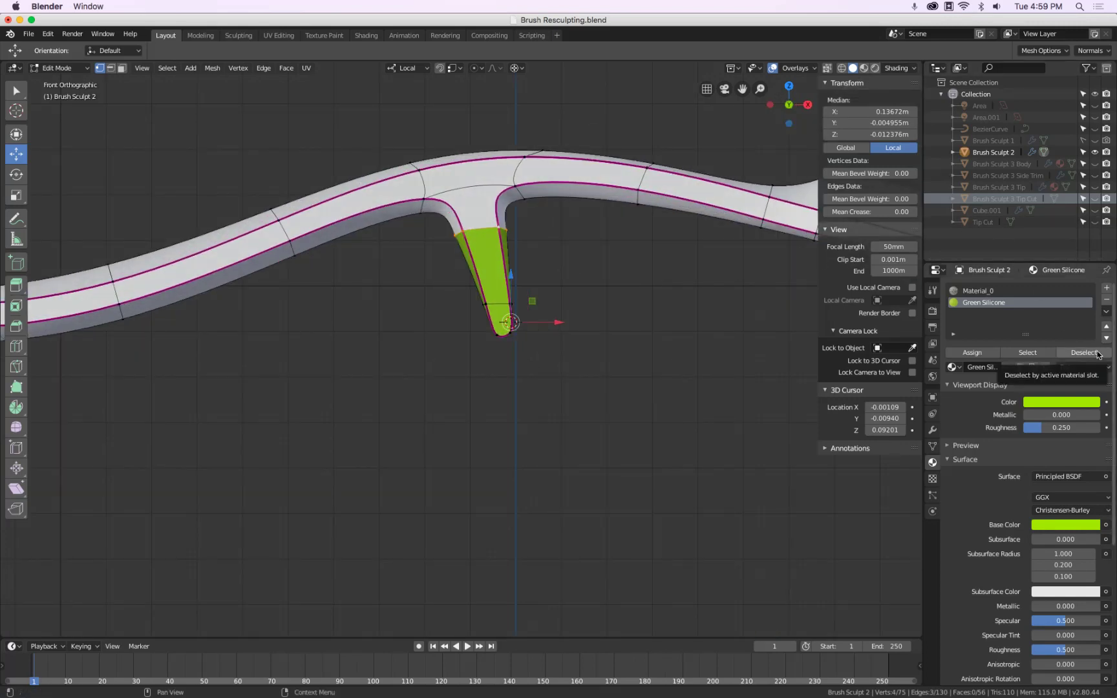
Undo the material assignments on Brush Sculpt 2 in Object Mode, back to no material slots.
{"action": "key", "text": "Tab"}
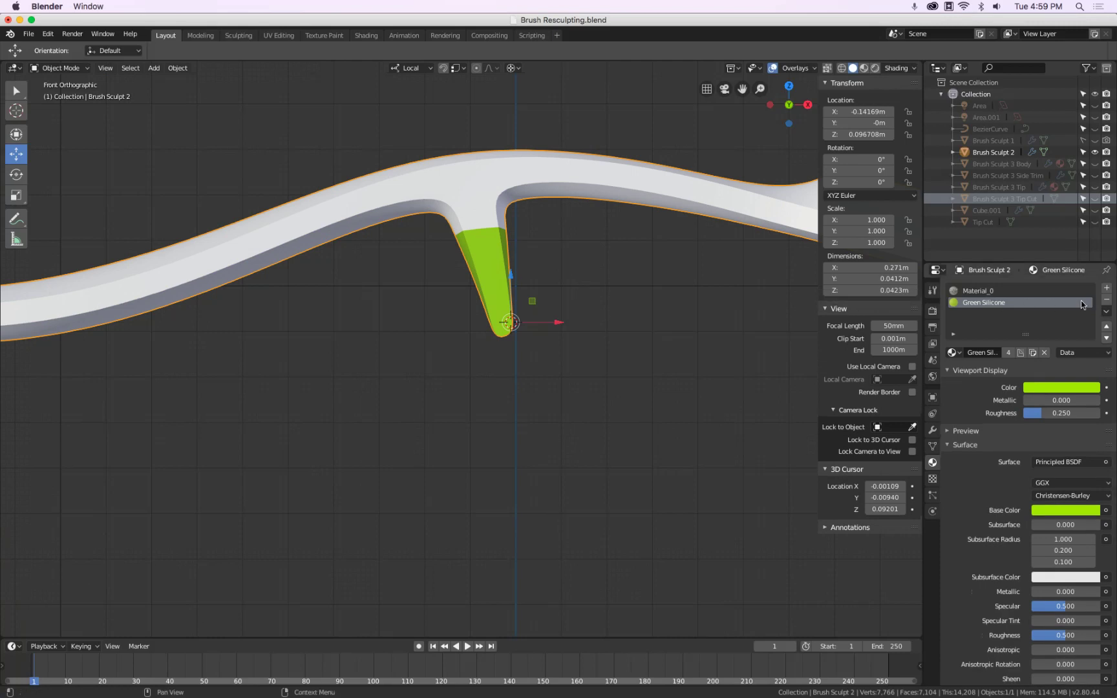
{"action": "key", "text": "ctrl+z"}
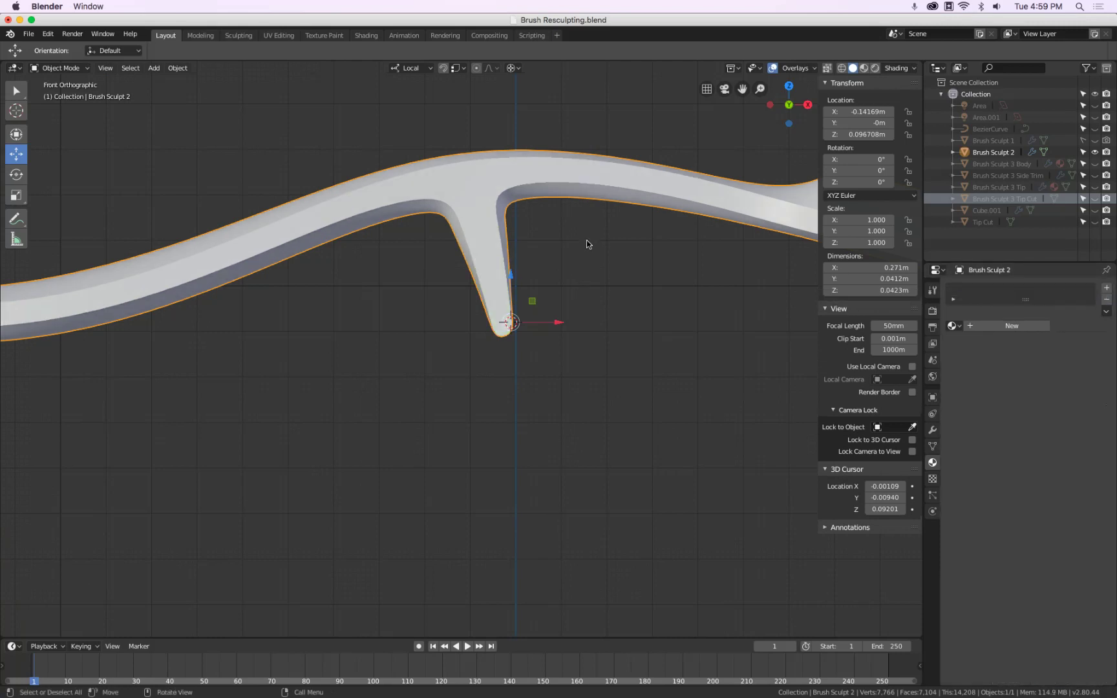
Add a cube at the 3D cursor and scale its mesh to about 0.035 m per side in Edit Mode.
{"action": "scroll", "coordinate": [588, 243], "scroll_direction": "down", "scroll_amount": 2}
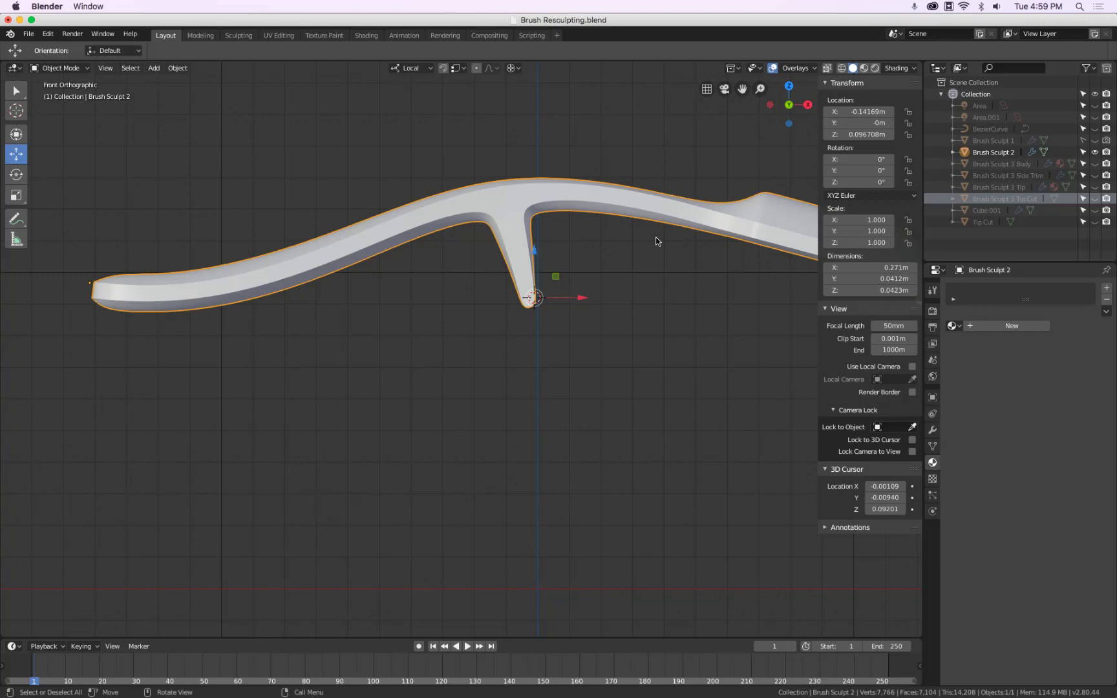
{"action": "scroll", "coordinate": [568, 352], "scroll_direction": "down", "scroll_amount": 3}
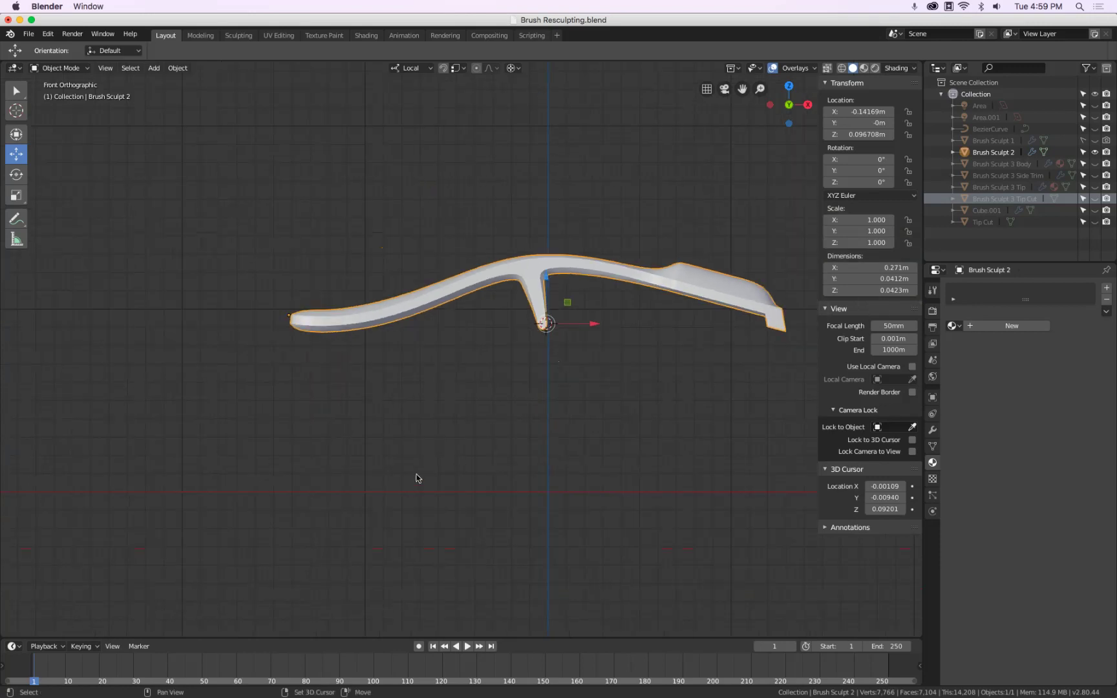
{"action": "key", "text": "shift+a"}
{"action": "mouse_move", "coordinate": [419, 466]}
{"action": "left_click", "coordinate": [514, 477]}
{"action": "key", "text": "Tab"}
{"action": "key", "text": "s"}
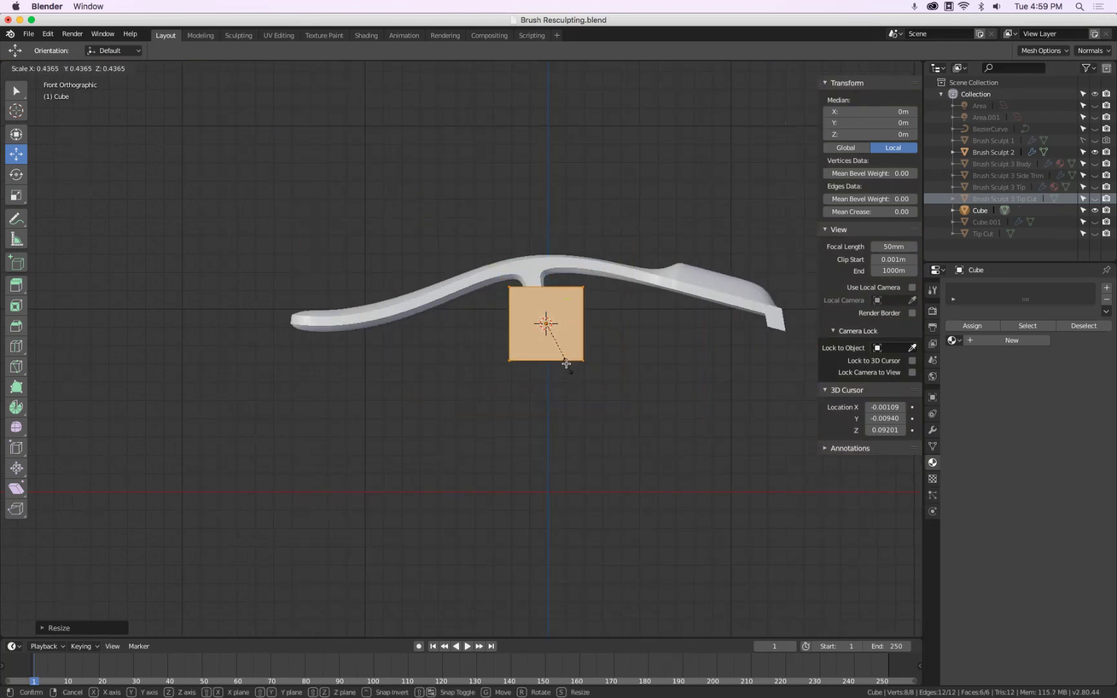
{"action": "left_click", "coordinate": [577, 333]}
Move the cube below the brush's thinner end, to about X -0.116 m and Z 0.002 m.
{"action": "key", "text": "Tab"}
{"action": "key", "text": "g"}
{"action": "left_click", "coordinate": [362, 495]}
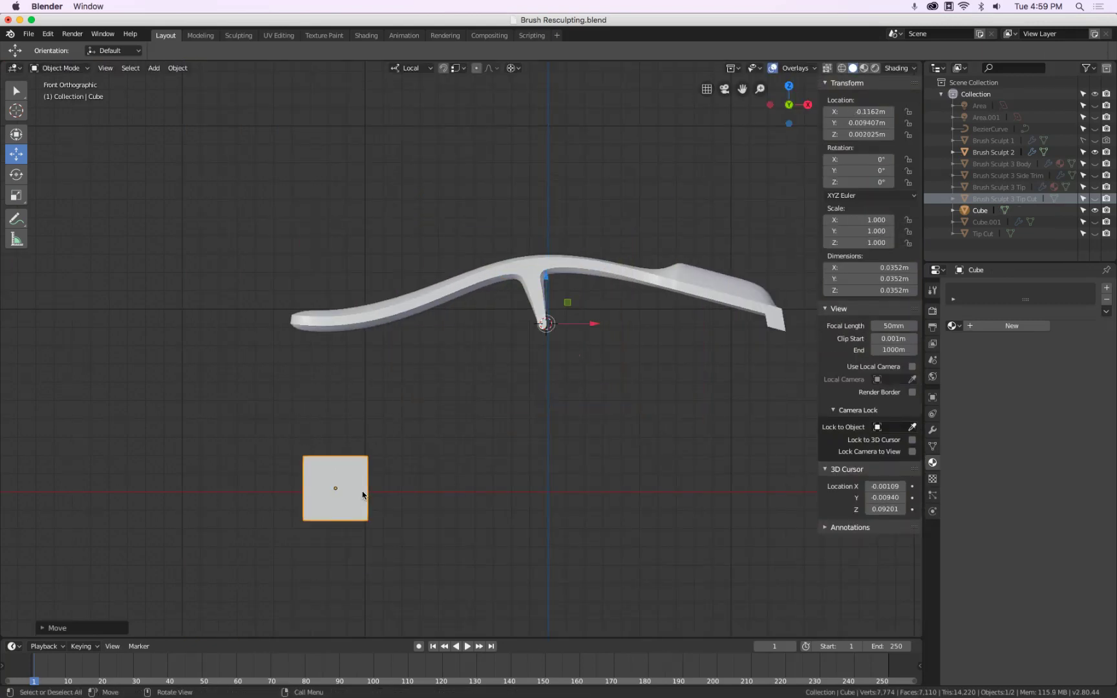
Duplicate the cube to about X -0.038 m, Z 0.047 m, and place a linked duplicate of that copy at about X 0.034 m, Z 0.014 m.
{"action": "key", "text": "shift+d"}
{"action": "left_click", "coordinate": [507, 406]}
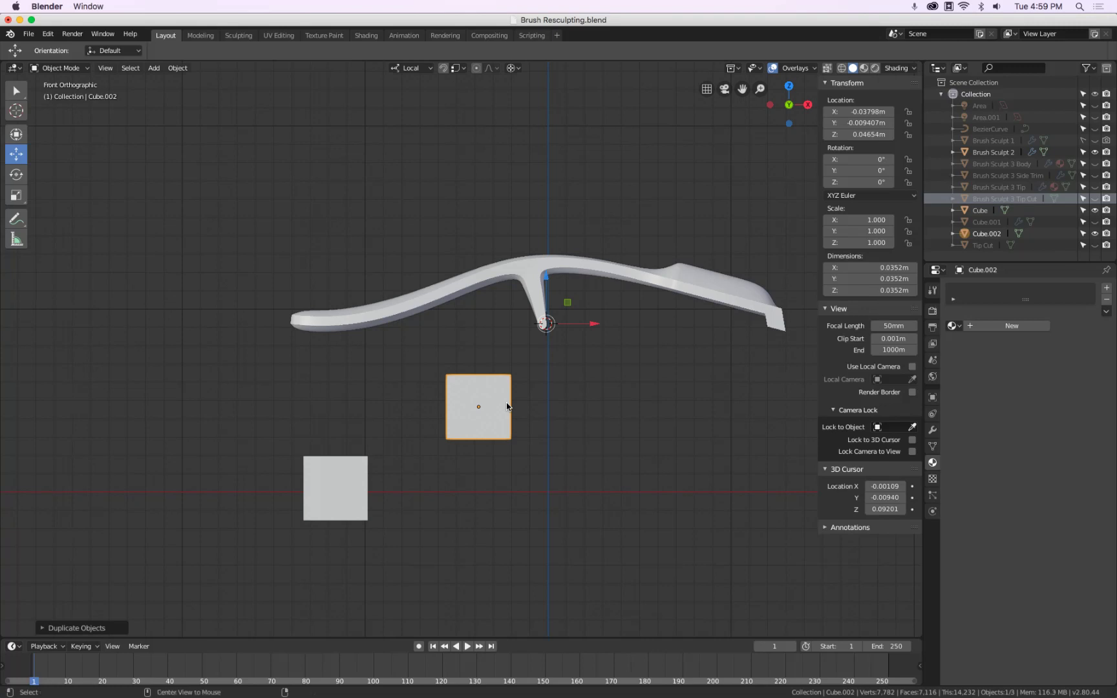
{"action": "key", "text": "alt+d"}
{"action": "left_click", "coordinate": [638, 467]}
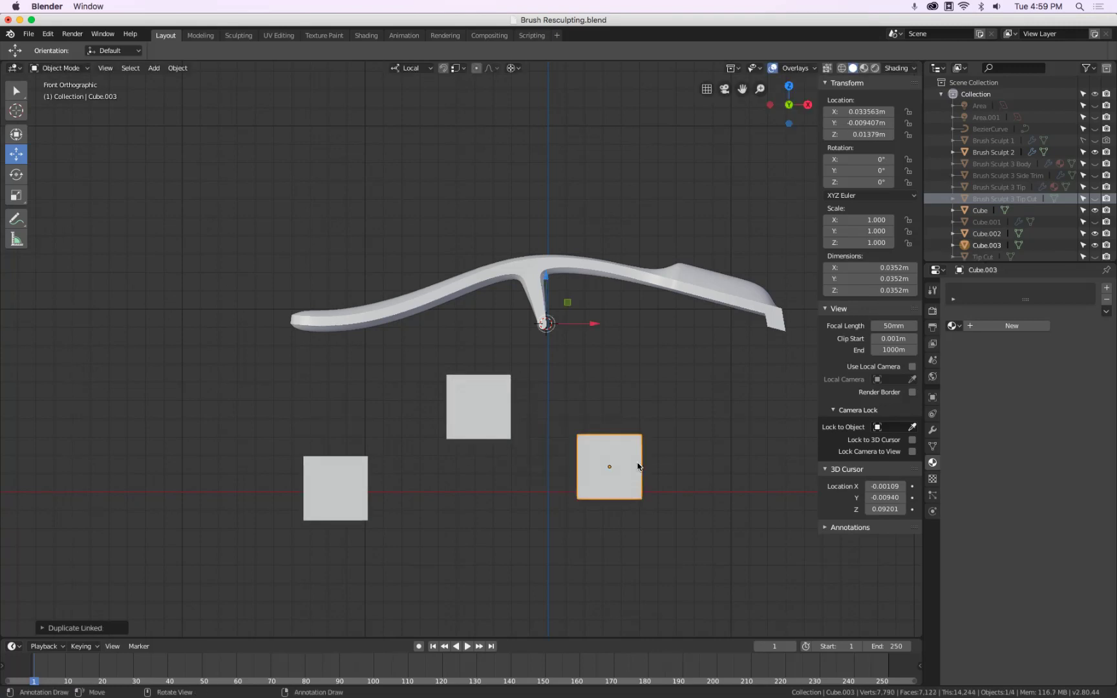
Pull the upper-left corner vertex of the original cube outward, about 0.06 m along negative X and 0.02 m up.
{"action": "left_click", "coordinate": [179, 68]}
{"action": "left_click", "coordinate": [337, 473]}
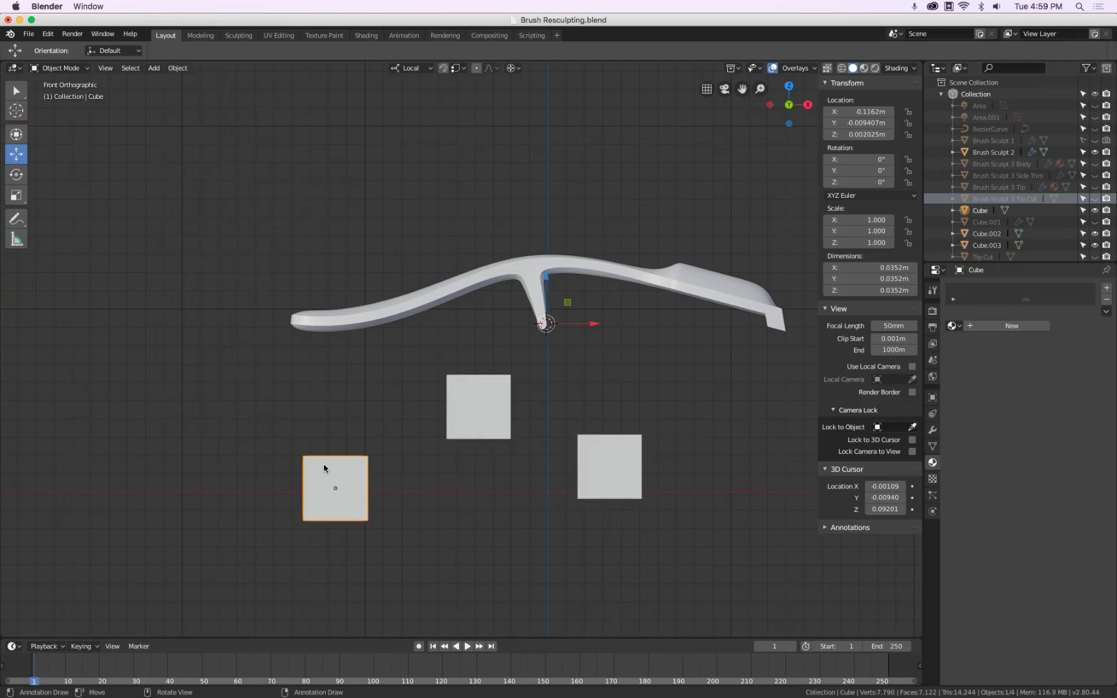
{"action": "key", "text": "Tab"}
{"action": "left_click", "coordinate": [305, 457]}
{"action": "key", "text": "g"}
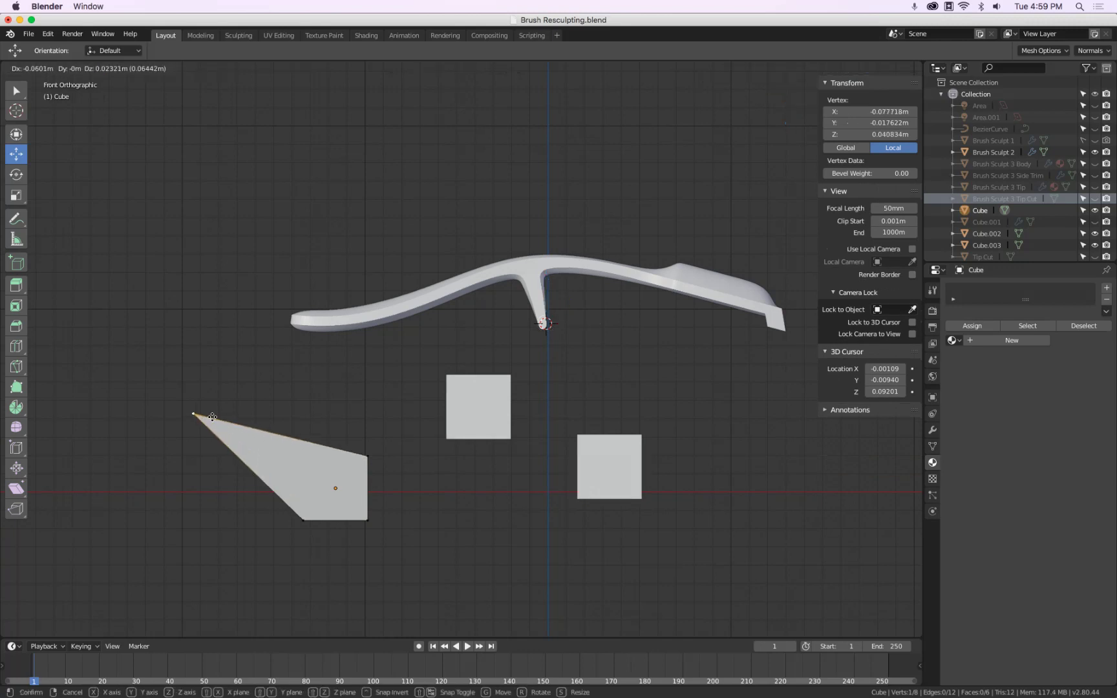
{"action": "left_click", "coordinate": [213, 416]}
{"action": "key", "text": "Tab"}
Try moving the lower-left corner vertex of Cube.002 to test the mesh it shares with Cube.003.
{"action": "left_click", "coordinate": [460, 429]}
{"action": "left_click", "coordinate": [582, 467]}
{"action": "left_click", "coordinate": [463, 424]}
{"action": "left_click", "coordinate": [601, 478]}
{"action": "left_click", "coordinate": [494, 432], "text": "shift"}
{"action": "key", "text": "Tab"}
{"action": "left_click", "coordinate": [446, 440]}
{"action": "key", "text": "g"}
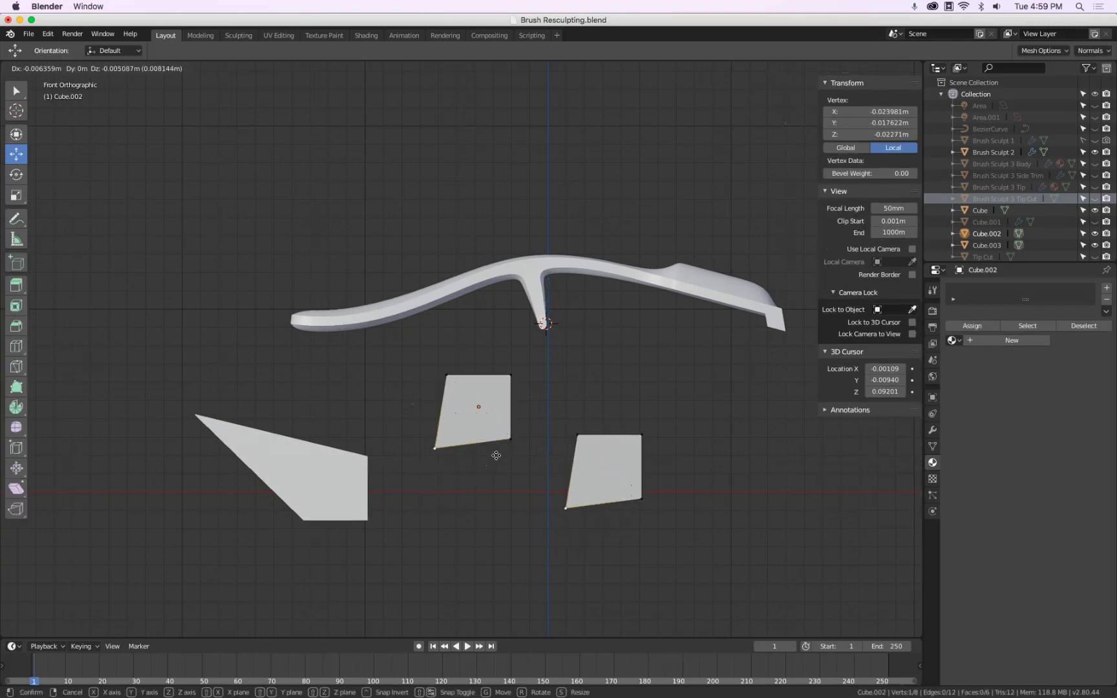
{"action": "left_click", "coordinate": [476, 423]}
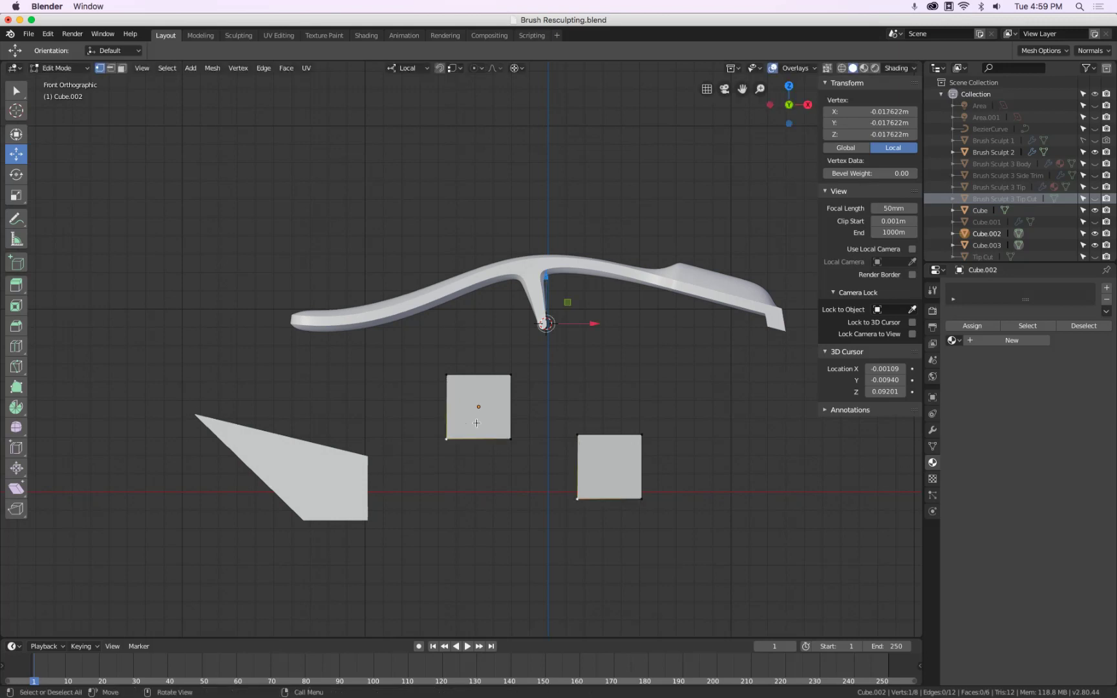
{"action": "key", "text": "Tab"}
{"action": "left_click", "coordinate": [476, 421]}
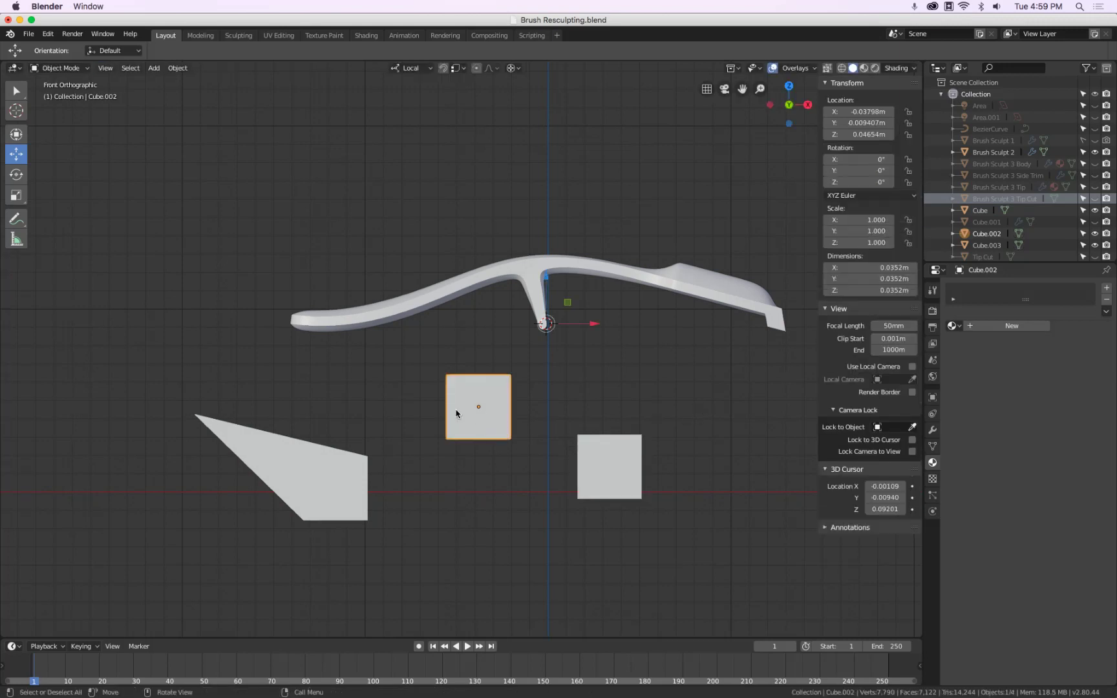
Delete the stretched original cube and select Cube.002.
{"action": "left_click", "coordinate": [315, 478]}
{"action": "key", "text": "x"}
{"action": "left_click", "coordinate": [607, 401]}
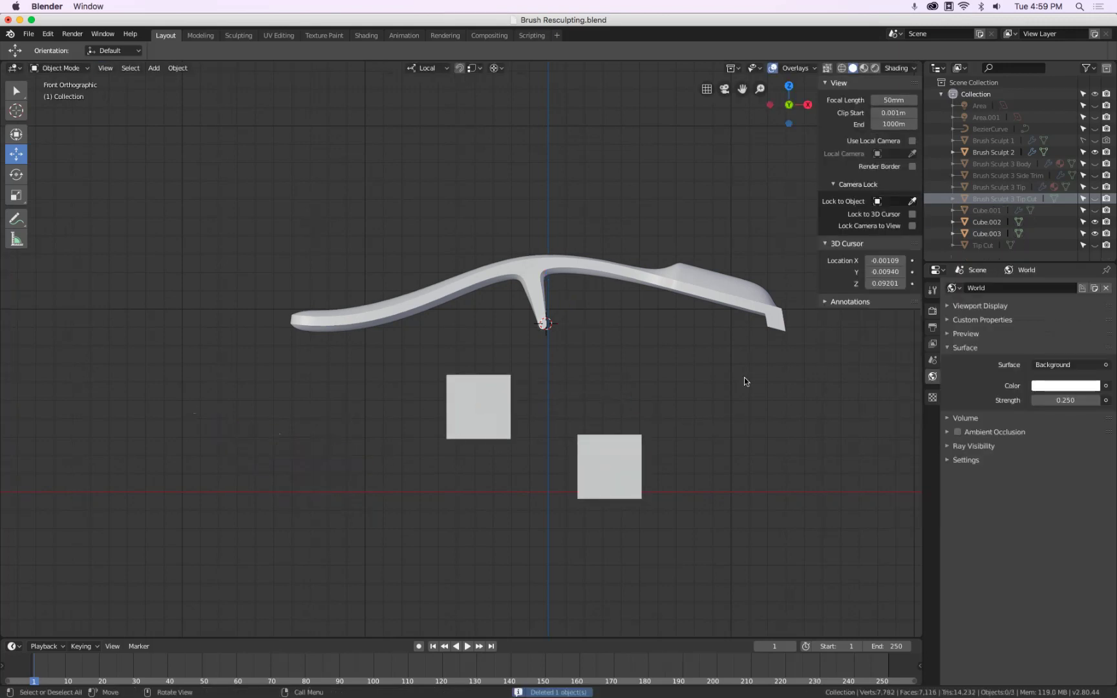
{"action": "left_click", "coordinate": [477, 420]}
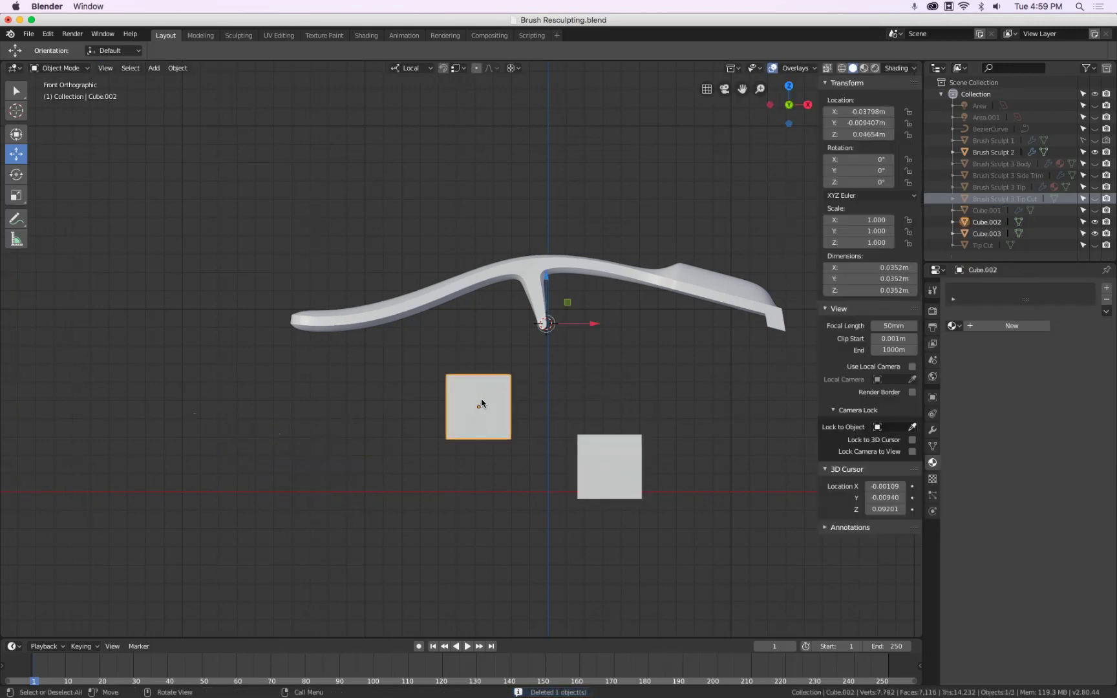
Compare the mesh data-block assigned to Cube.003 and Cube.002 with their object names.
{"action": "left_click", "coordinate": [996, 233]}
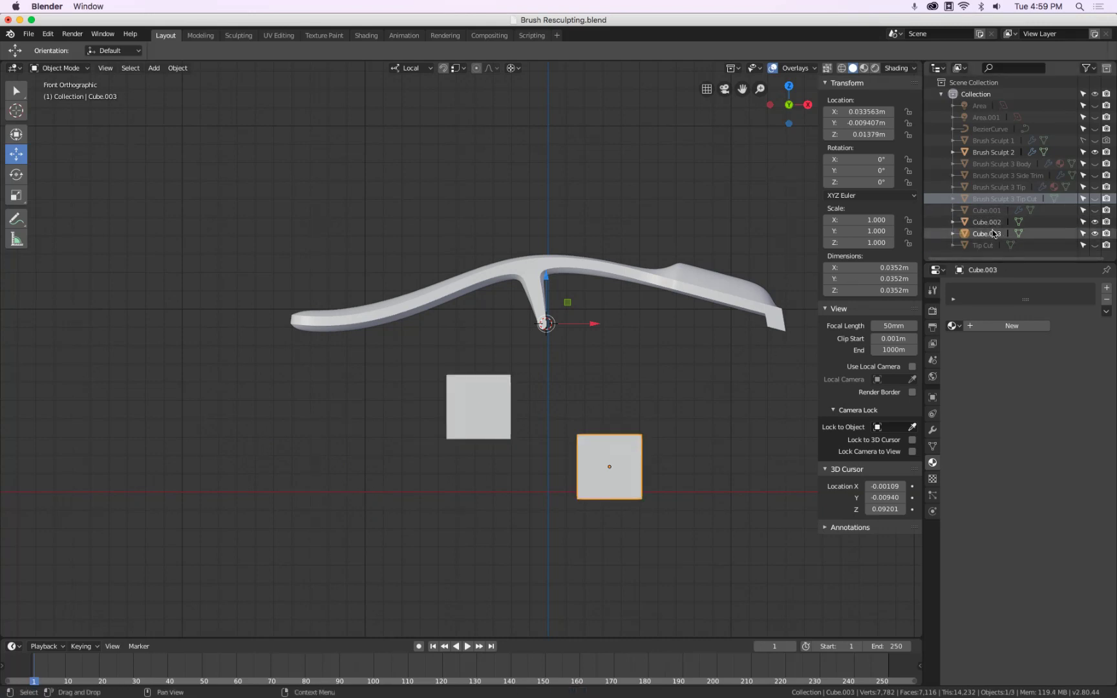
{"action": "left_click", "coordinate": [932, 448]}
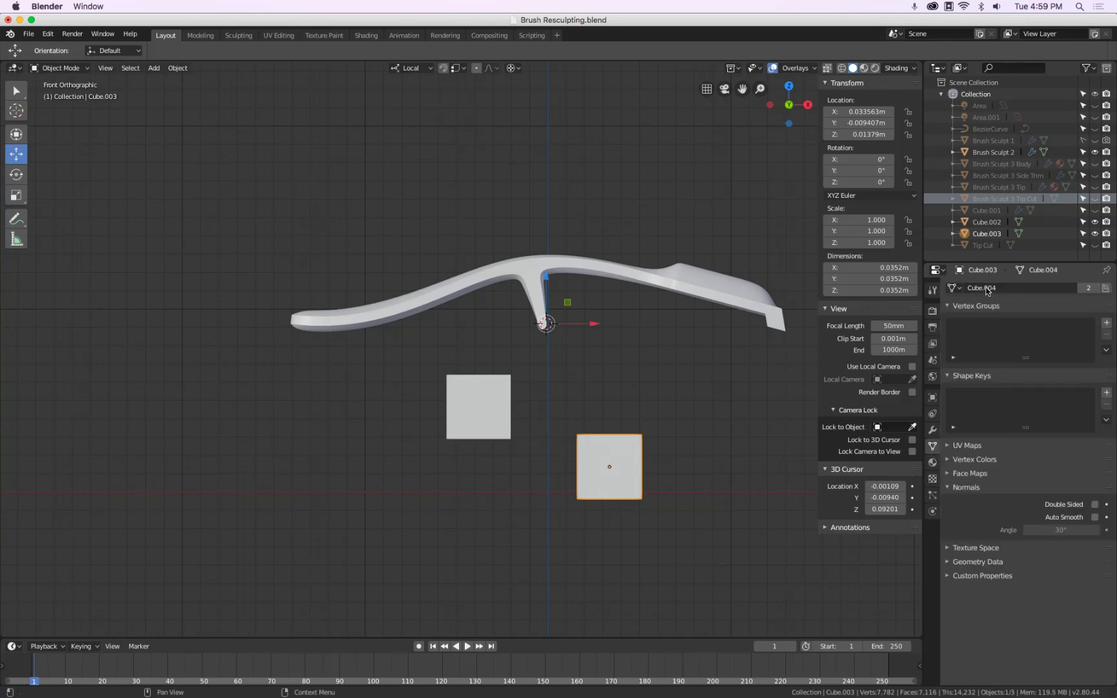
{"action": "left_click", "coordinate": [497, 398]}
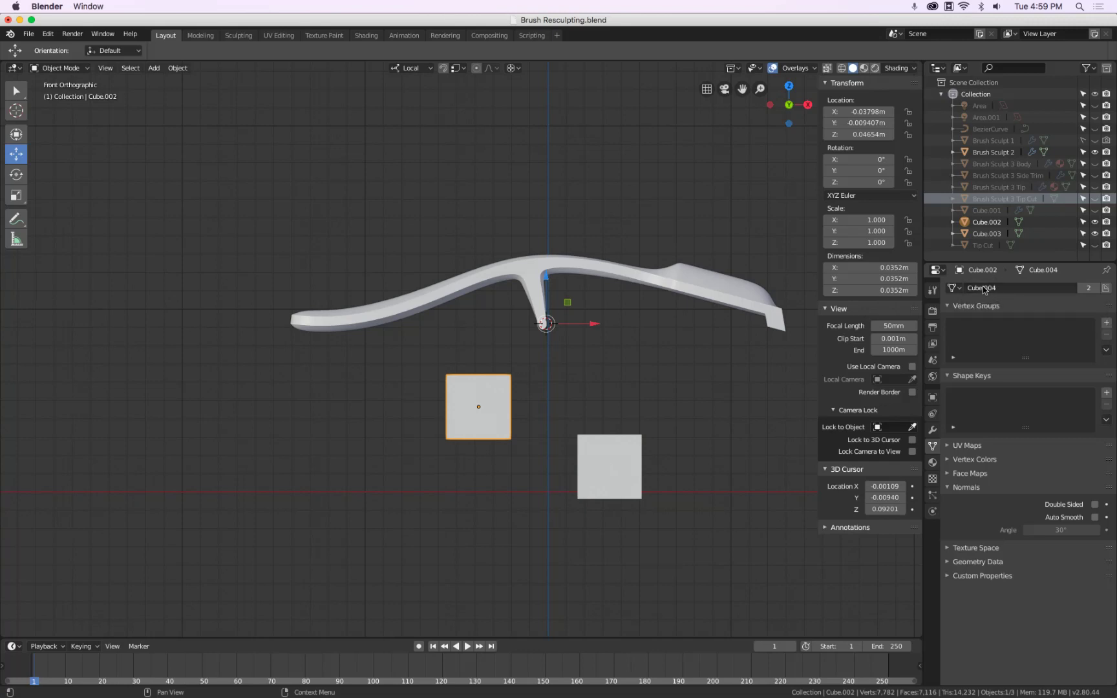
{"action": "left_click", "coordinate": [932, 397]}
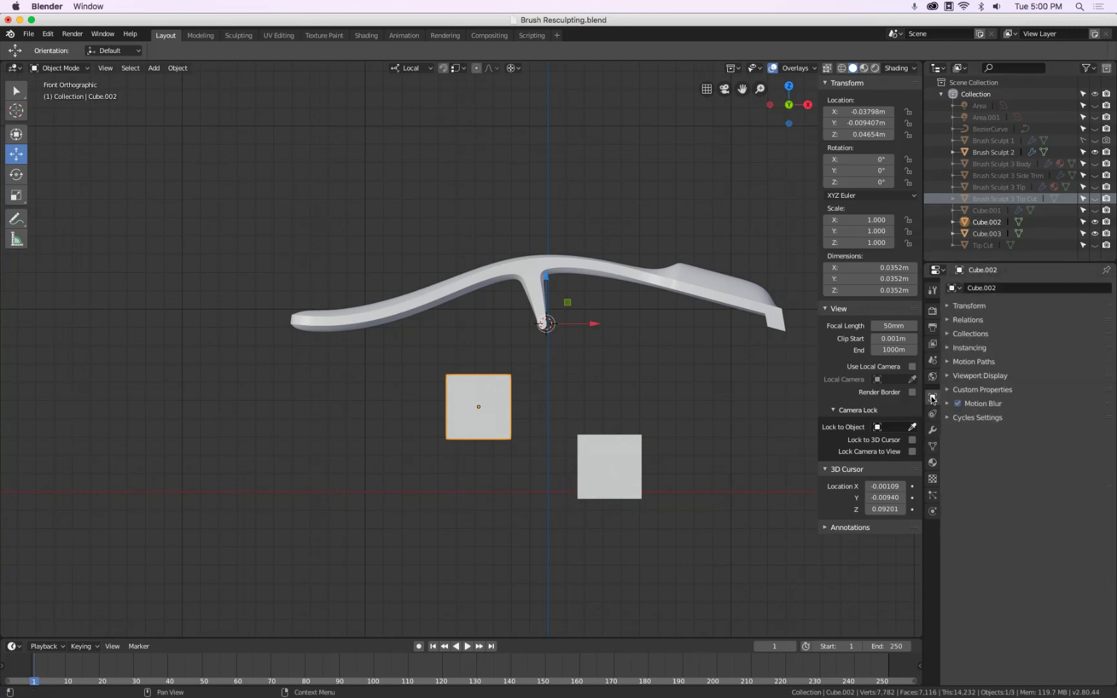
{"action": "left_click", "coordinate": [932, 446]}
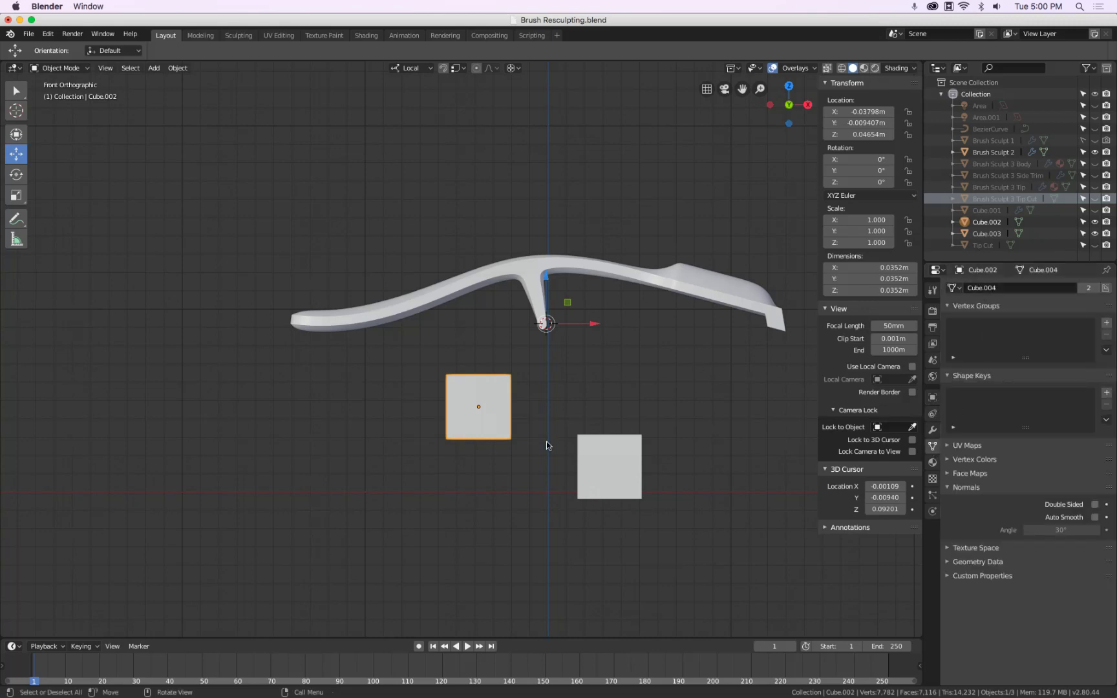
Delete both remaining demonstration cubes, Cube.002 and Cube.003.
{"action": "left_click", "coordinate": [628, 451], "text": "shift"}
{"action": "key", "text": "x"}
{"action": "left_click", "coordinate": [654, 384]}
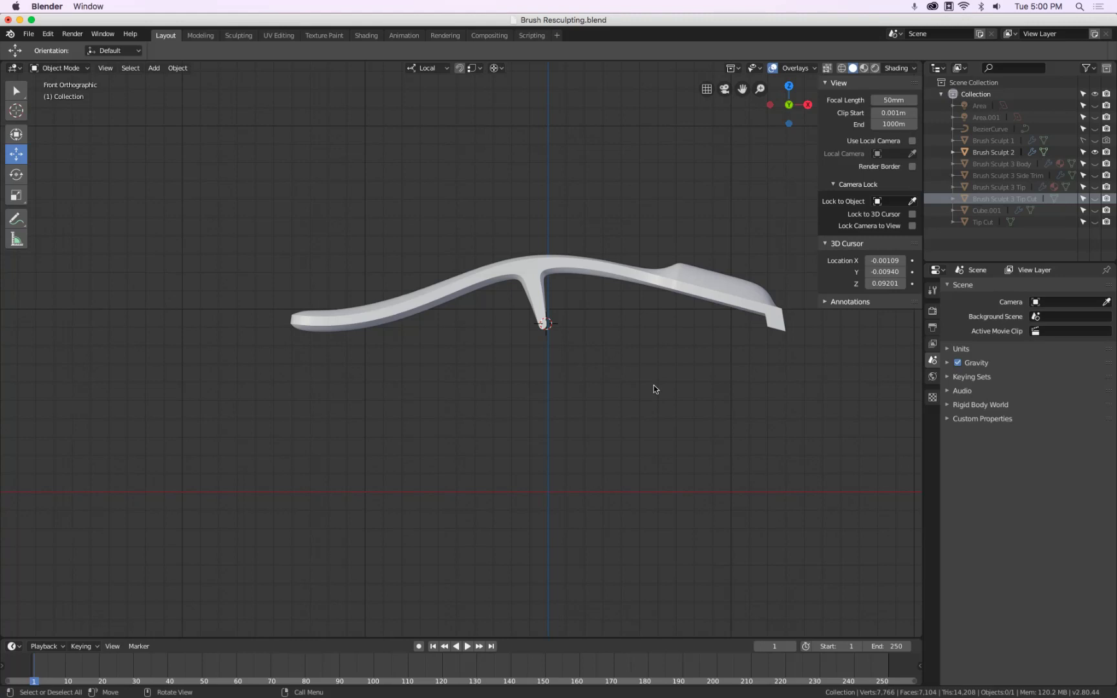
Examine Brush Sculpt 2's object and mesh data properties, its editable geometry, and the available linked-duplicate command.
{"action": "left_click", "coordinate": [668, 288]}
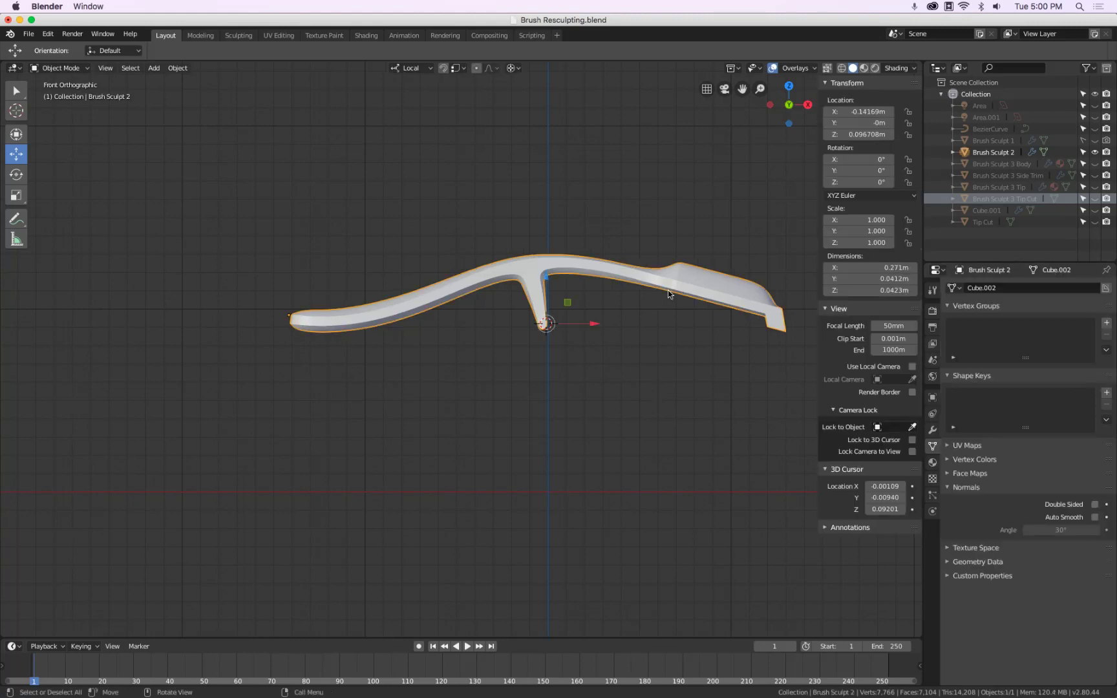
{"action": "left_click", "coordinate": [933, 399]}
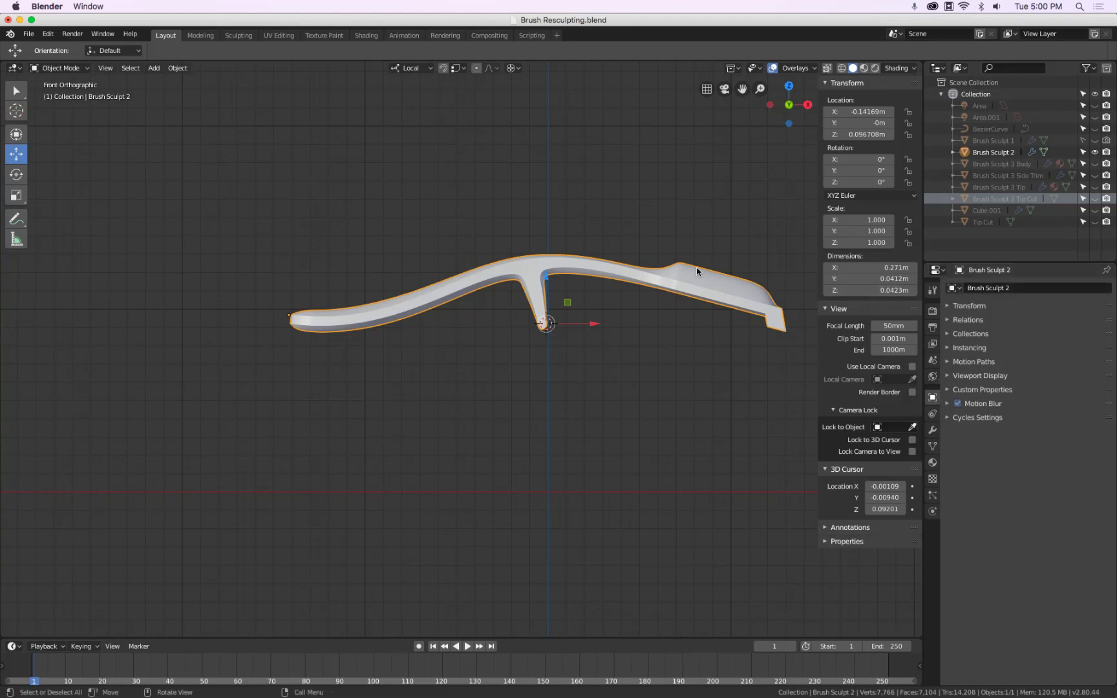
{"action": "left_click", "coordinate": [932, 446]}
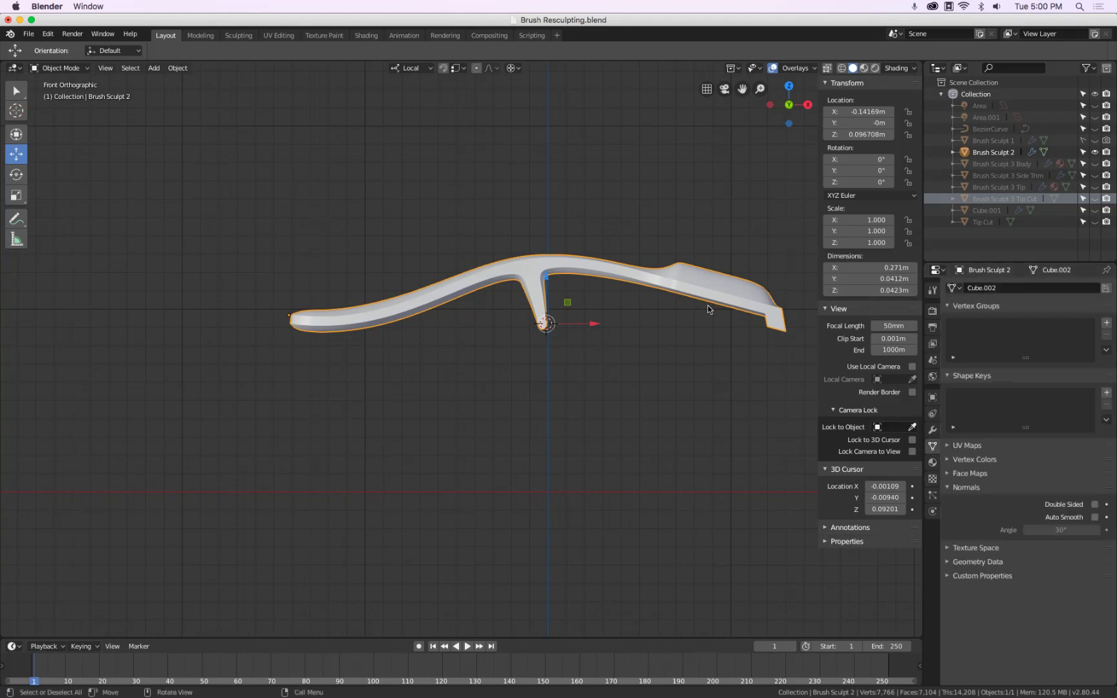
{"action": "key", "text": "Tab"}
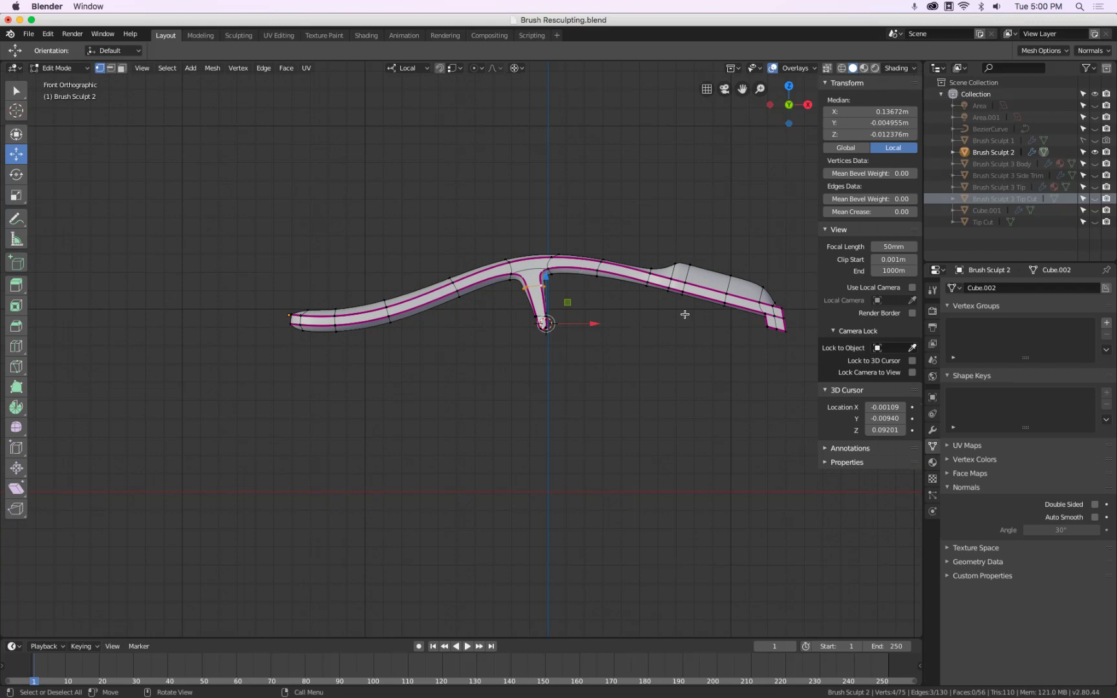
{"action": "key", "text": "Tab"}
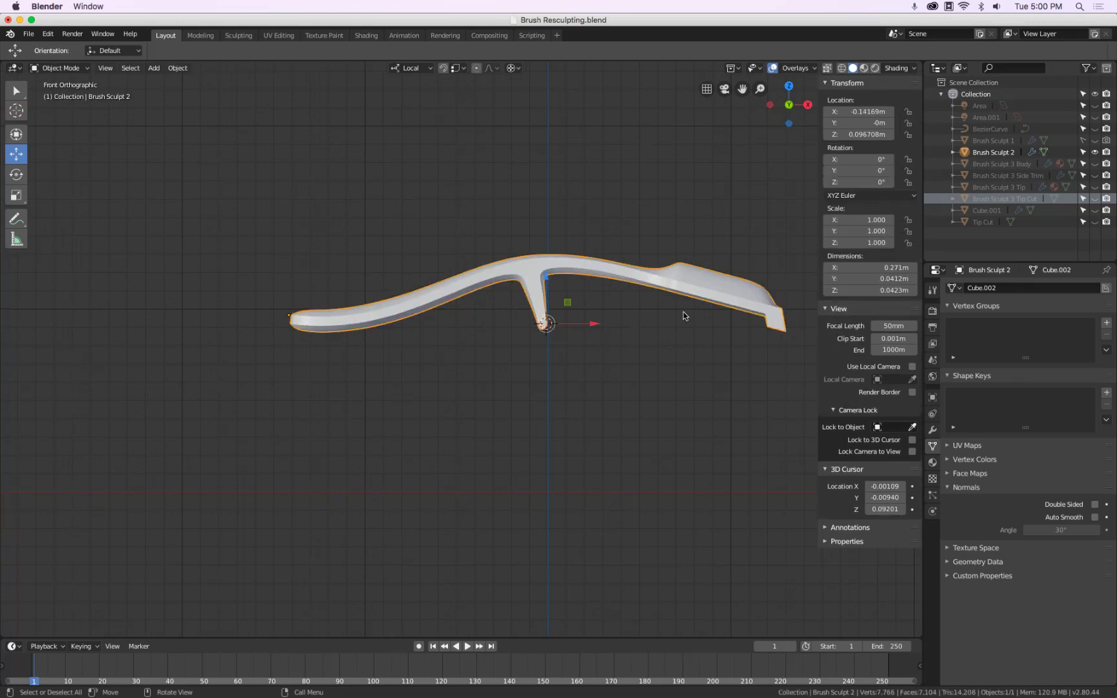
{"action": "left_click", "coordinate": [177, 68]}
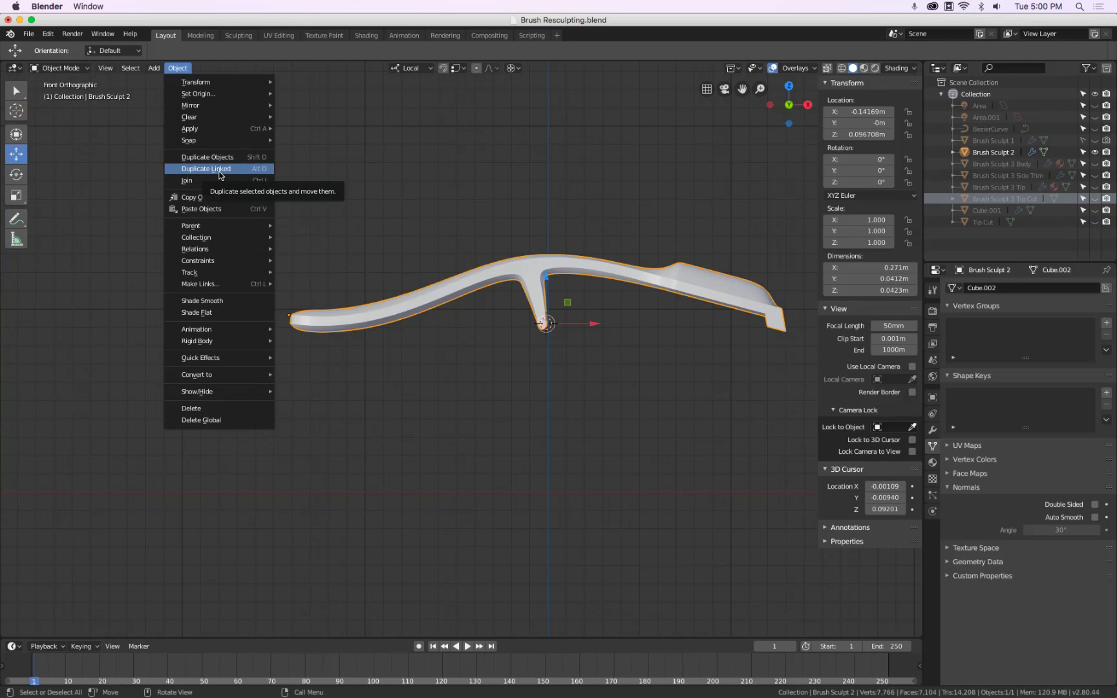
Snap the 3D cursor to the world origin and add a mesh cube there.
{"action": "scroll", "coordinate": [569, 202], "scroll_direction": "up", "scroll_amount": 3}
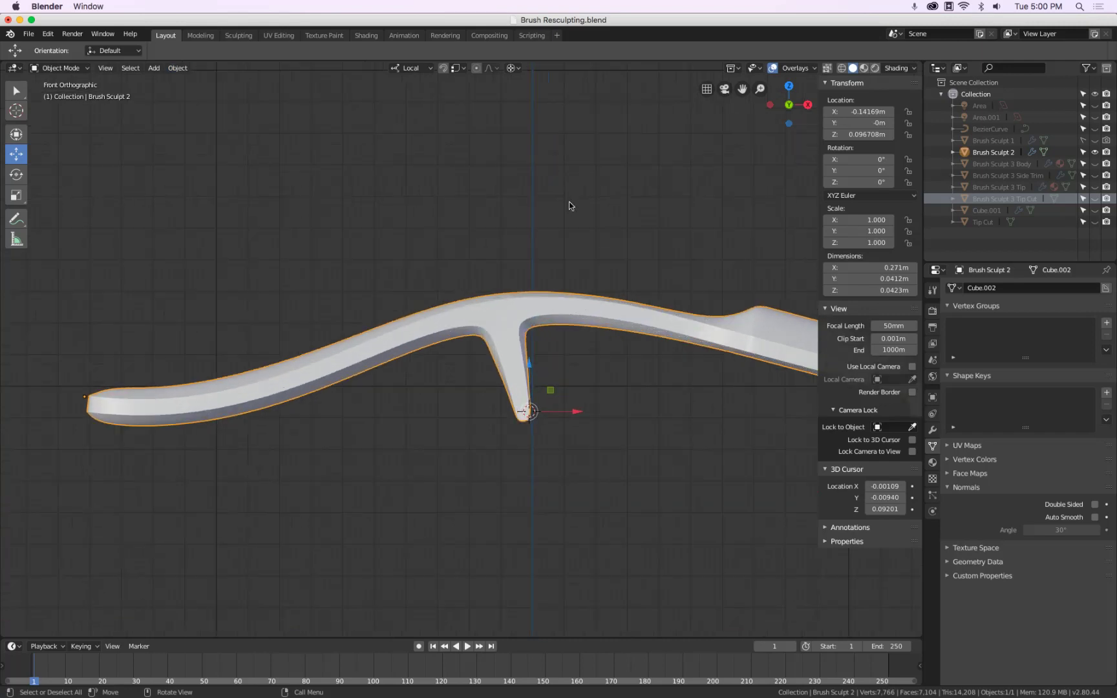
{"action": "scroll", "coordinate": [568, 205], "scroll_direction": "down", "scroll_amount": 2}
{"action": "scroll", "coordinate": [550, 328], "scroll_direction": "up", "scroll_amount": 1}
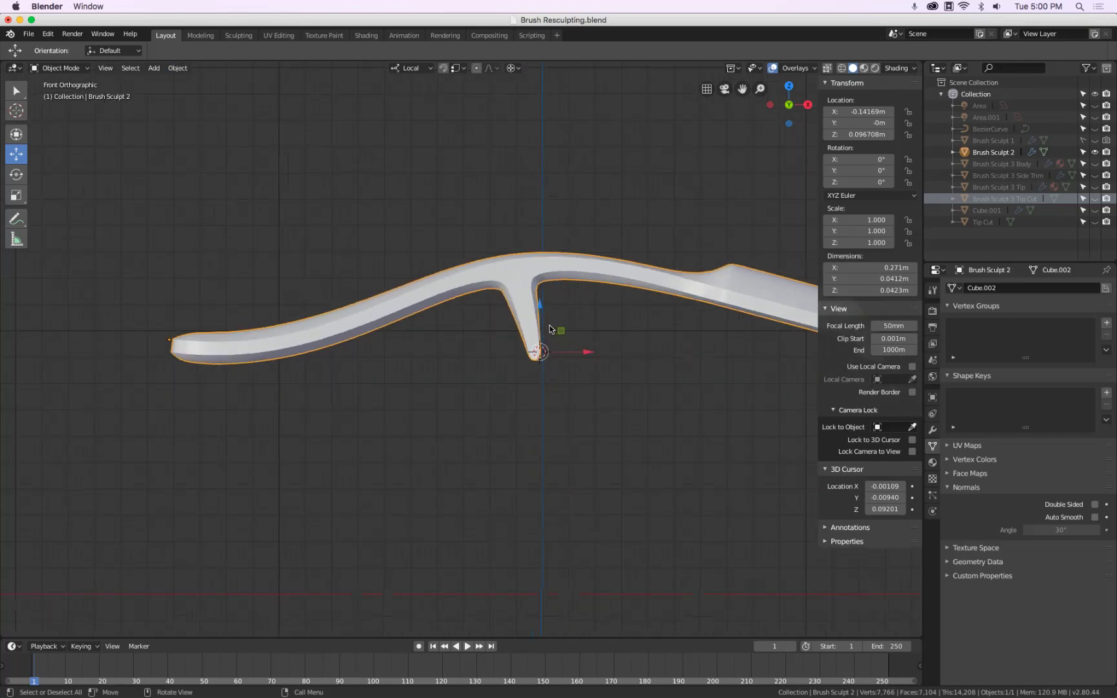
{"action": "scroll", "coordinate": [550, 328], "scroll_direction": "down", "scroll_amount": 2}
{"action": "key", "text": "shift+s"}
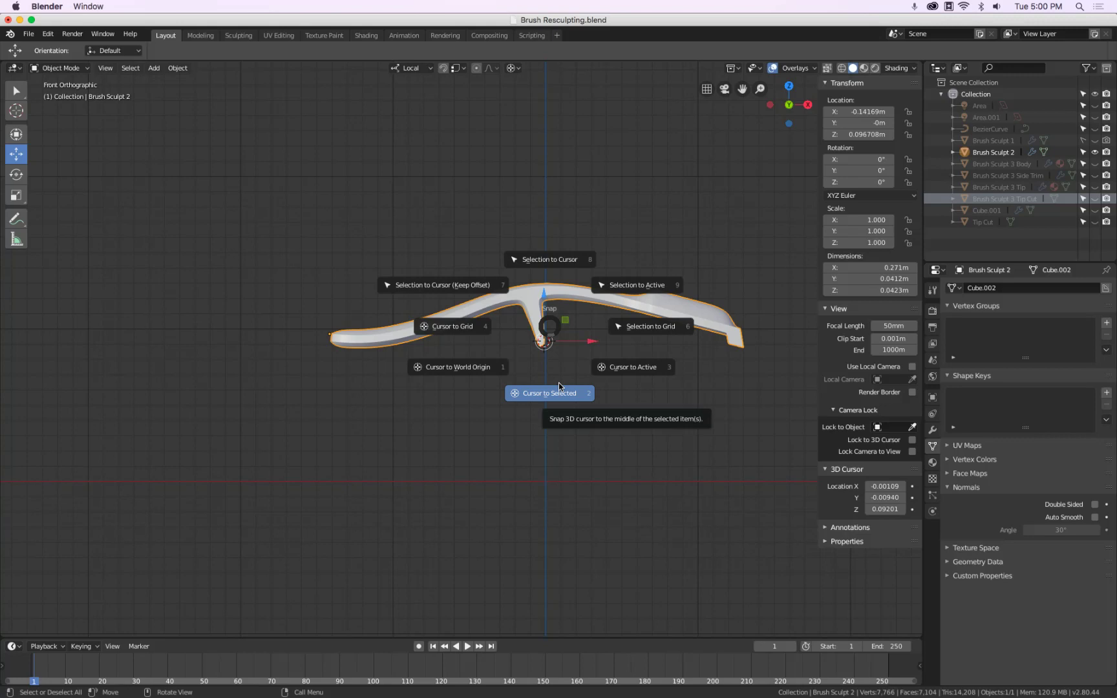
{"action": "left_click", "coordinate": [463, 370]}
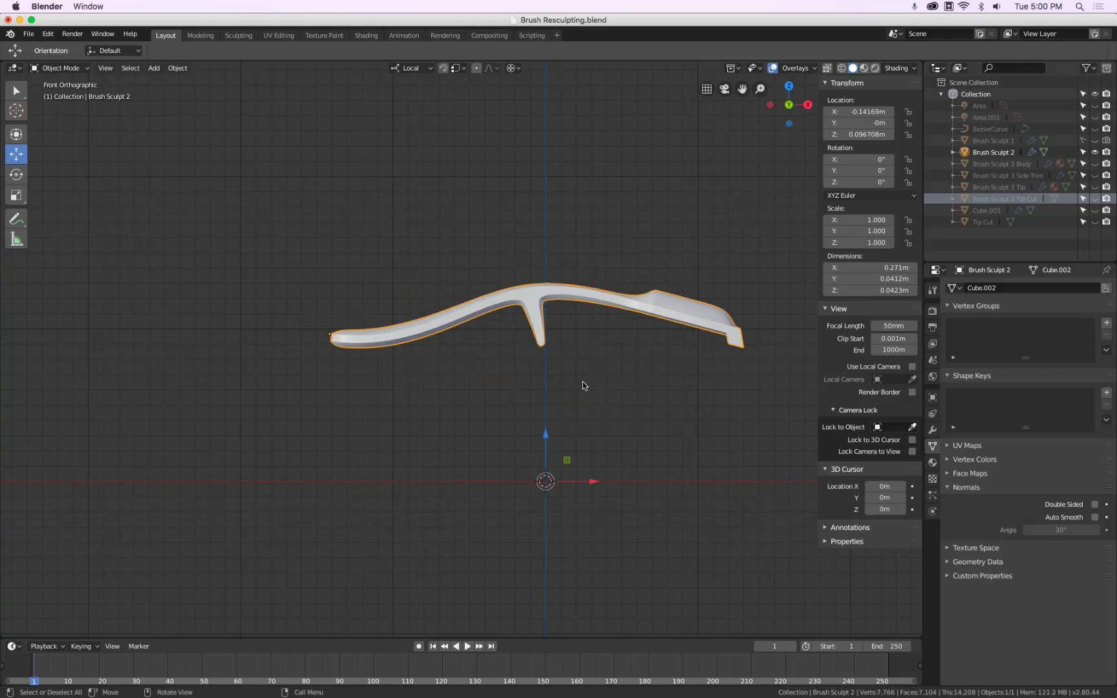
{"action": "key", "text": "shift+a"}
{"action": "mouse_move", "coordinate": [630, 387]}
{"action": "left_click", "coordinate": [679, 396]}
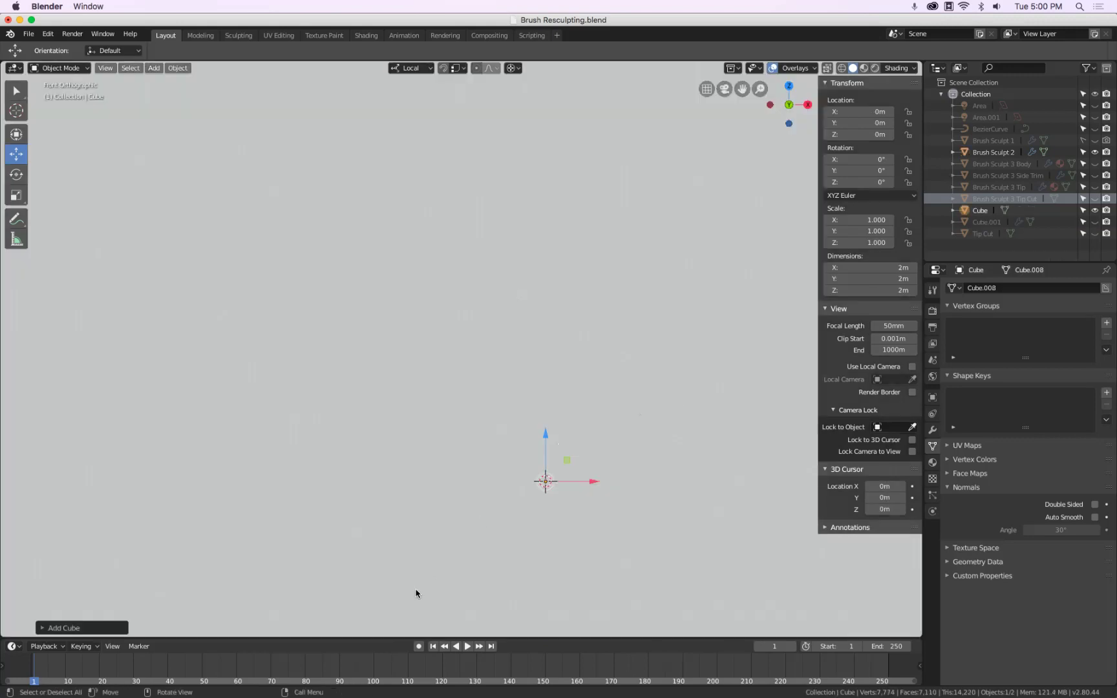
Scale the new cube's mesh down uniformly to about 0.033 m per side.
{"action": "key", "text": "Tab"}
{"action": "key", "text": "s"}
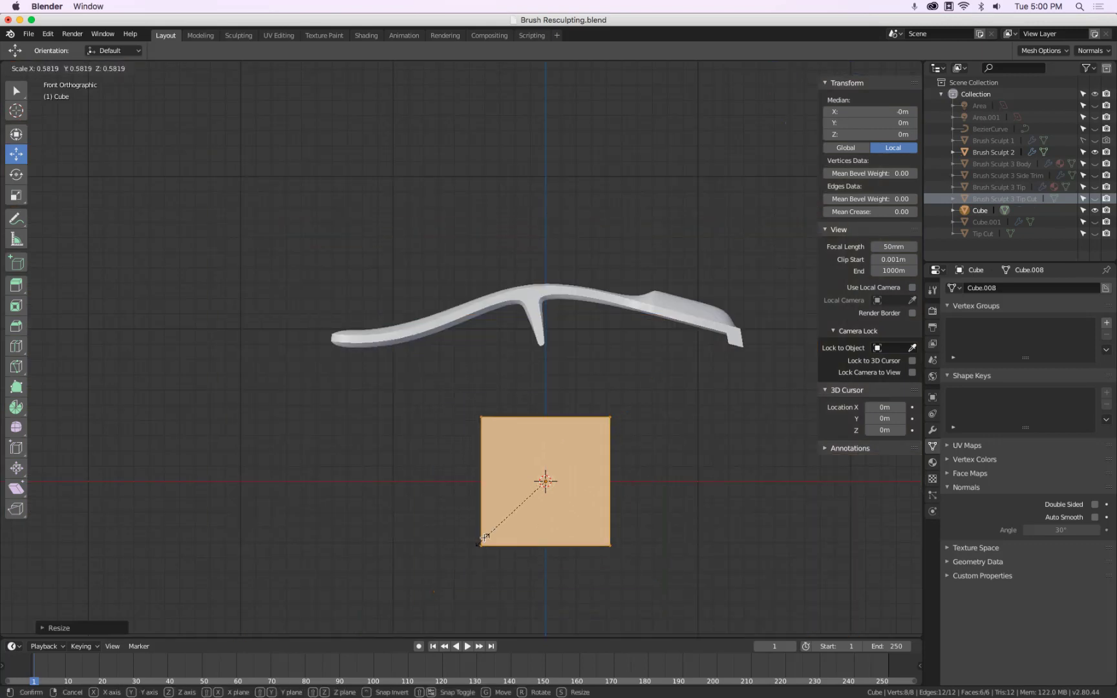
{"action": "left_click", "coordinate": [522, 505]}
{"action": "key", "text": "Tab"}
Move the cube over the brush's central stem at about X -0.0034 m, Z 0.0935 m, and switch to wireframe display.
{"action": "key", "text": "g"}
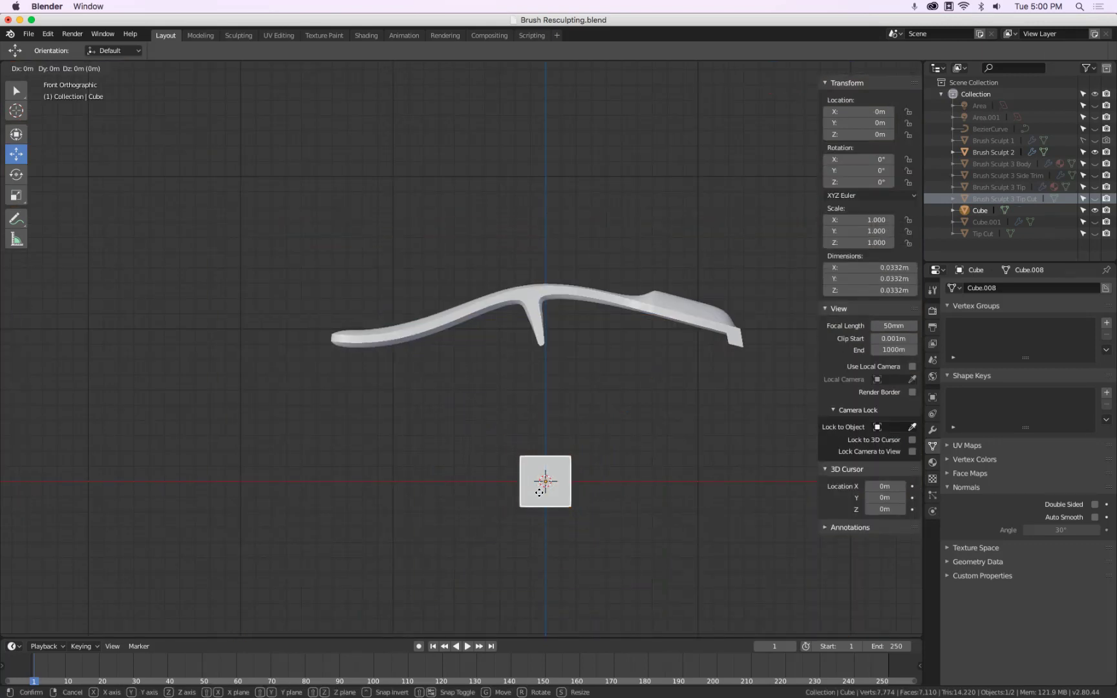
{"action": "left_click", "coordinate": [536, 330]}
{"action": "key", "text": "shift+z"}
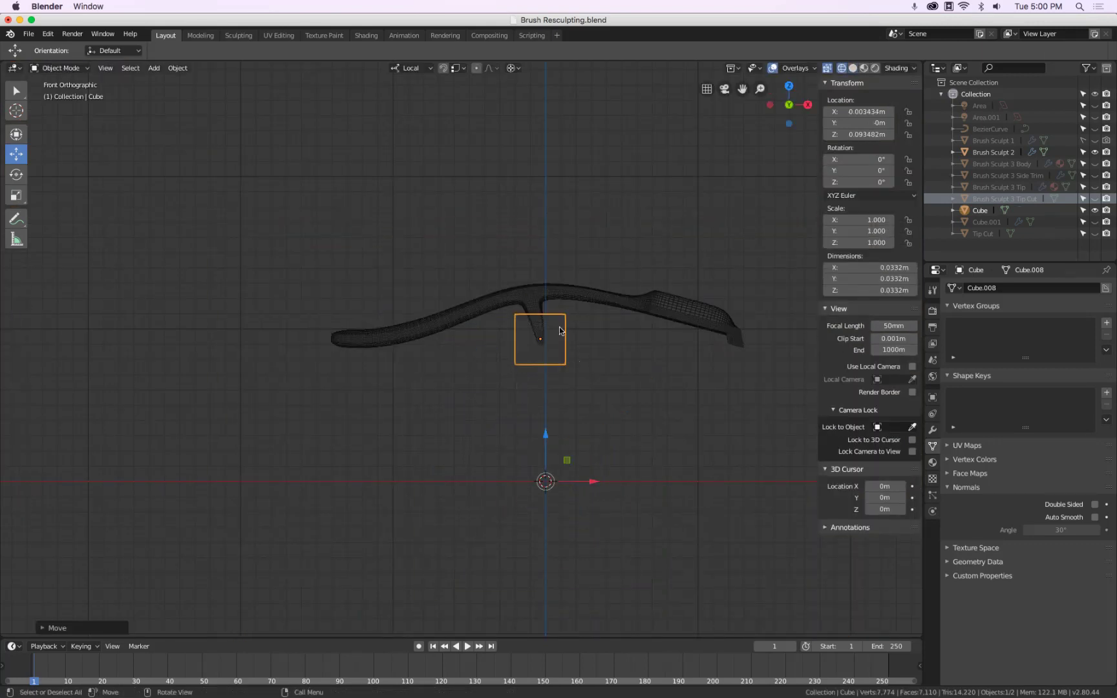
{"action": "scroll", "coordinate": [556, 328], "scroll_direction": "up", "scroll_amount": 6}
{"action": "key", "text": "g"}
{"action": "left_click", "coordinate": [603, 299]}
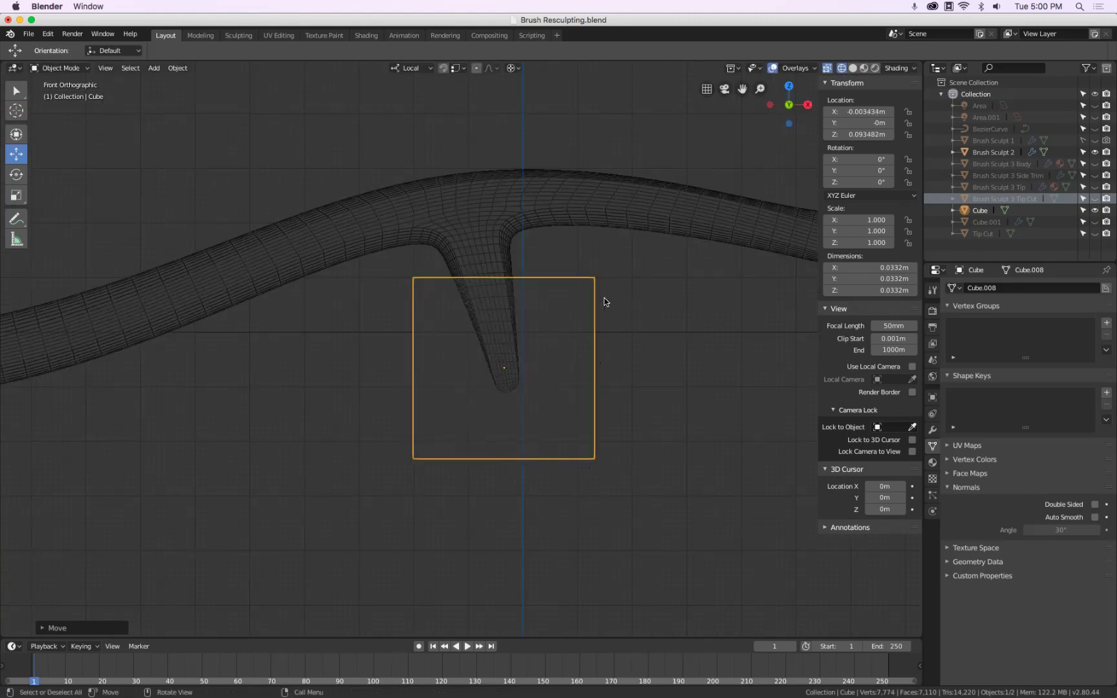
Change the pivot to the cube's own origin, tilt it about -13.7° around Y, and shift it to about X -0.0028 m, Z 0.0936 m.
{"action": "left_click", "coordinate": [511, 68]}
{"action": "left_click", "coordinate": [519, 102]}
{"action": "key", "text": "r"}
{"action": "left_click", "coordinate": [638, 279]}
{"action": "scroll", "coordinate": [593, 321], "scroll_direction": "up", "scroll_amount": 2}
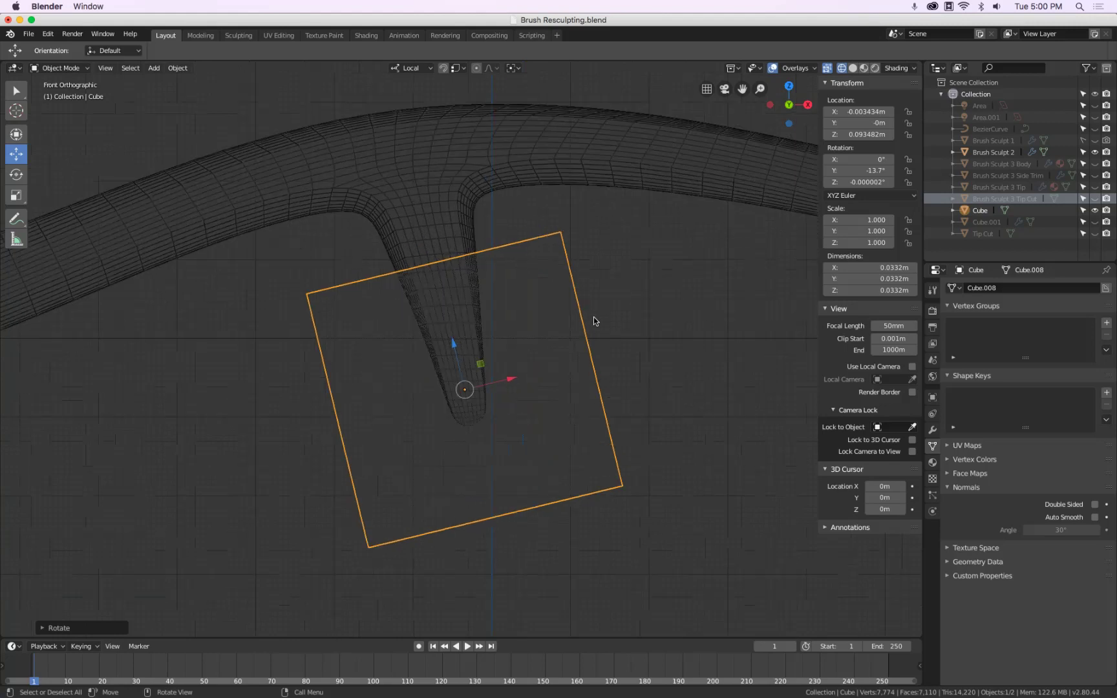
{"action": "key", "text": "g"}
{"action": "left_click", "coordinate": [517, 378]}
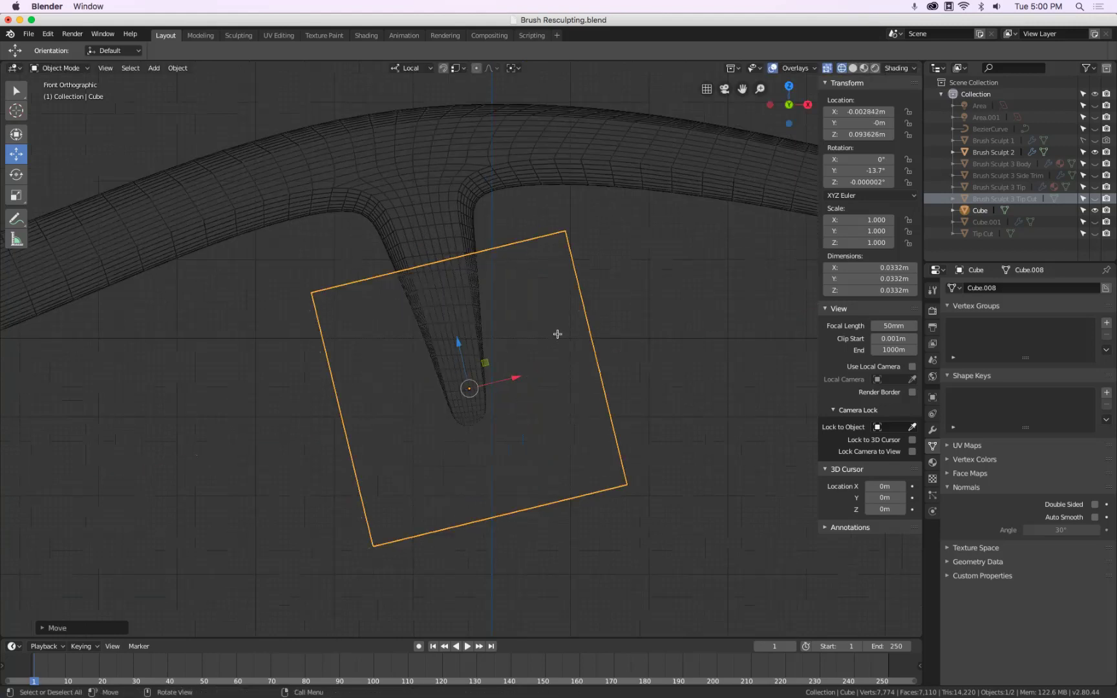
Narrow the cube's mesh along its local X axis to about 0.014 m around the stem.
{"action": "key", "text": "Tab"}
{"action": "key", "text": "s"}
{"action": "key", "text": "x"}
{"action": "key", "text": "x"}
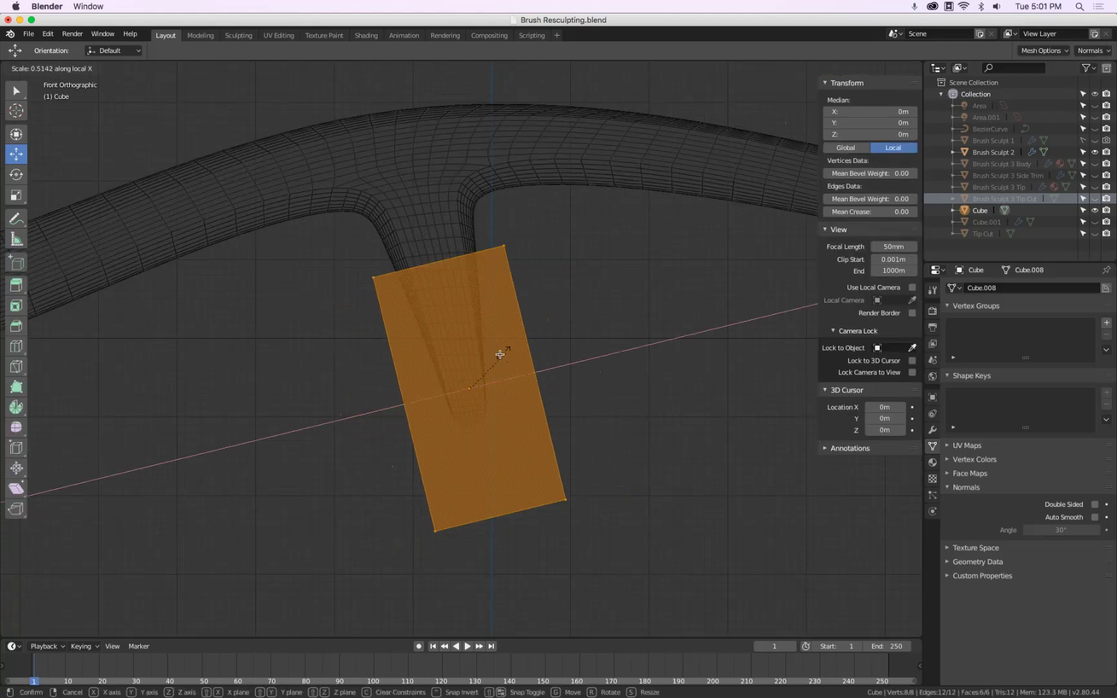
{"action": "left_click", "coordinate": [498, 356]}
{"action": "key", "text": "Tab"}
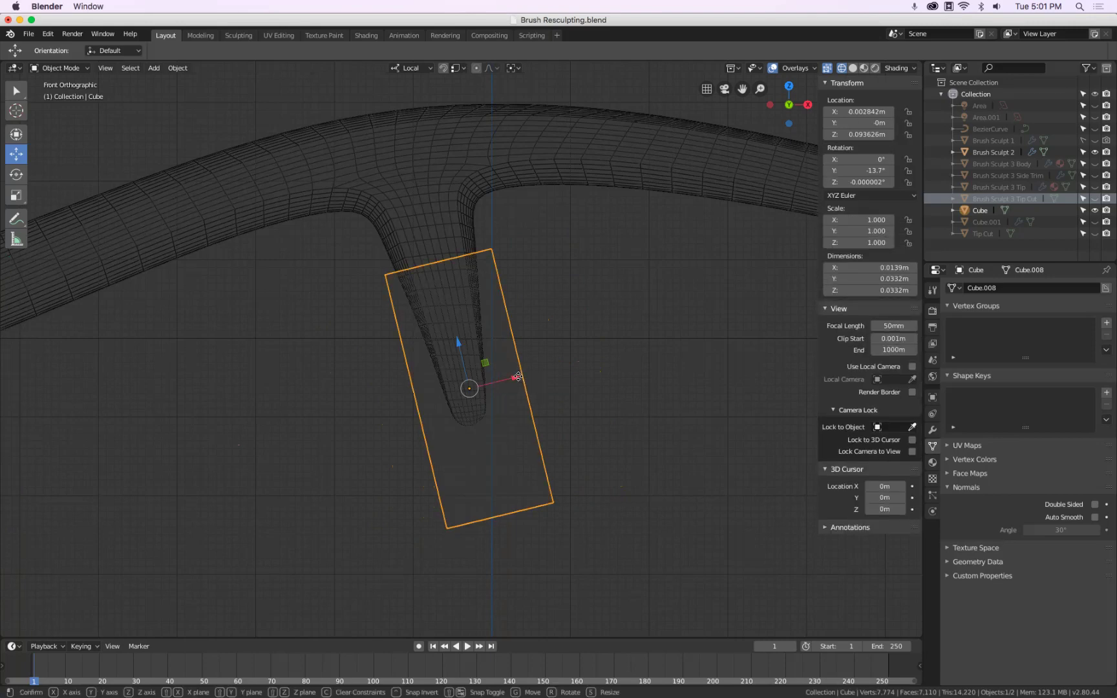
Shift the cube along its local X to about X -0.0032 m and adjust its Y rotation to about -12.7°.
{"action": "key", "text": "x"}
{"action": "left_click", "coordinate": [511, 375]}
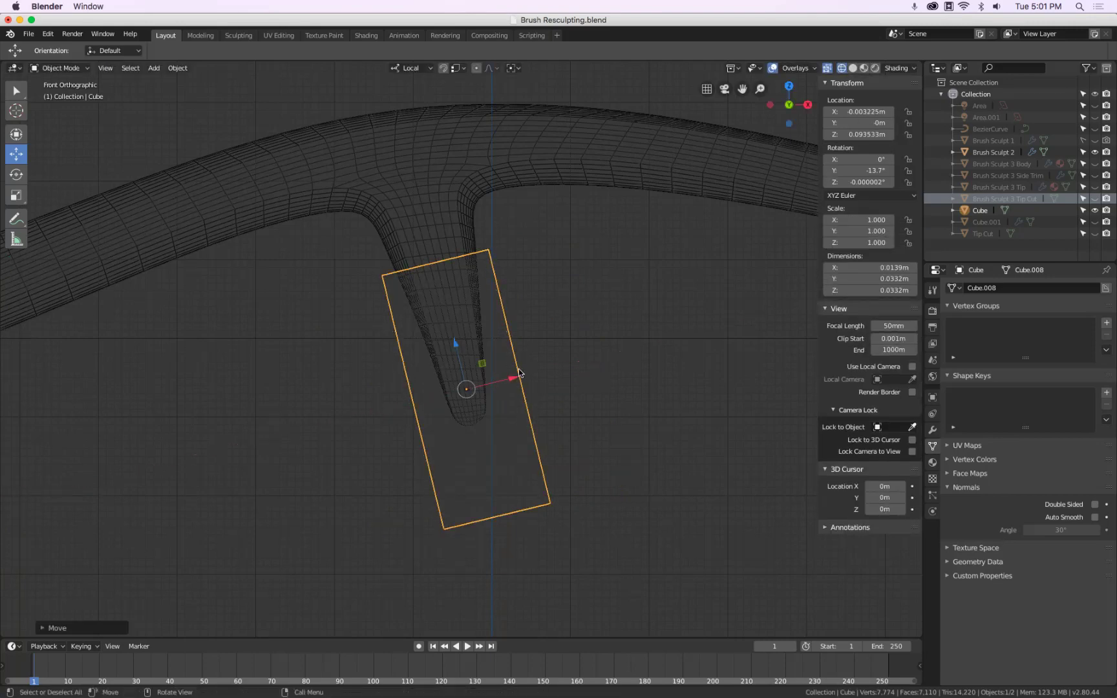
{"action": "key", "text": "g"}
{"action": "key", "text": "Escape"}
Raise the cube's lower face along local Z so the block is about 0.025 m tall and still encloses the stem tip.
{"action": "key", "text": "Tab"}
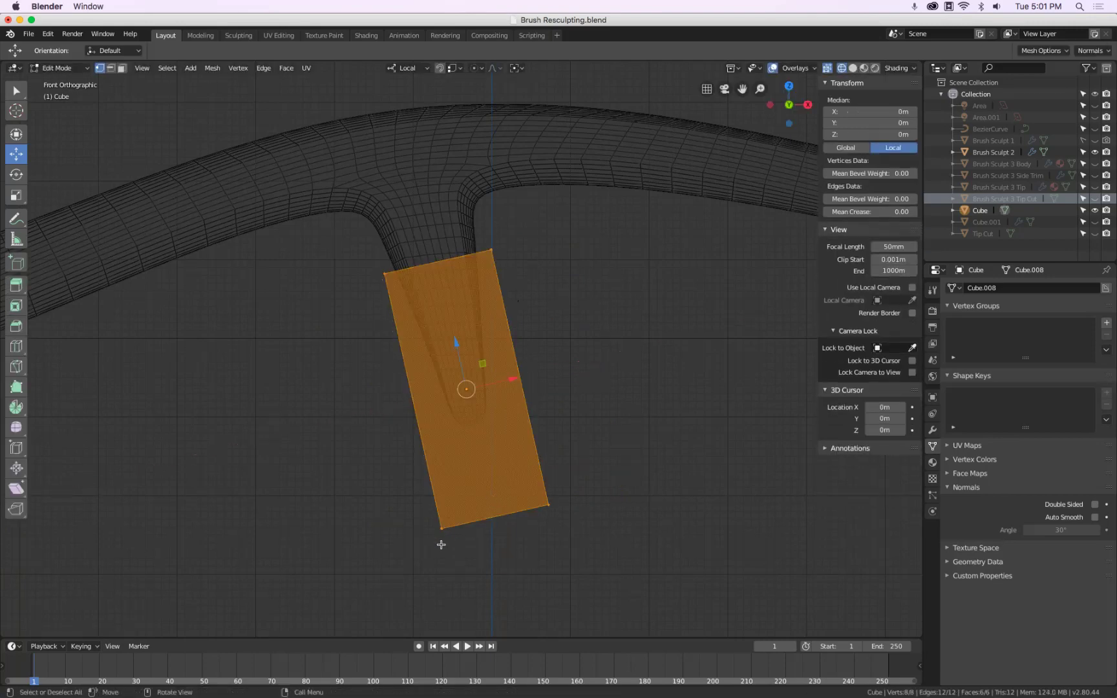
{"action": "left_click", "coordinate": [433, 529], "text": "alt"}
{"action": "key", "text": "g"}
{"action": "key", "text": "z"}
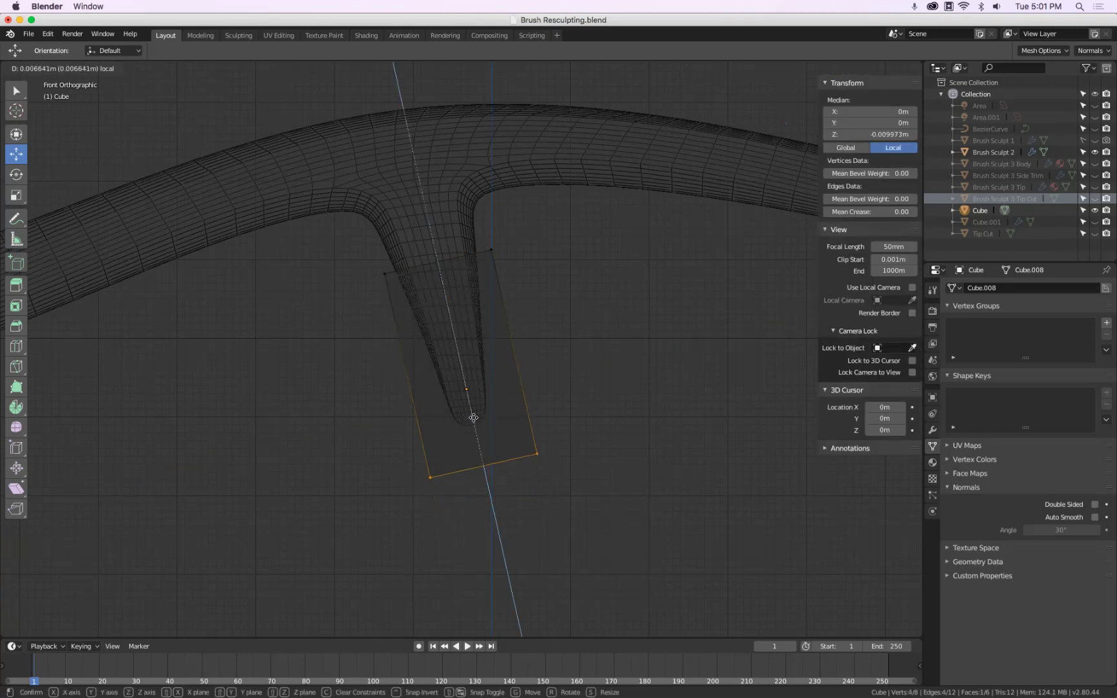
{"action": "left_click", "coordinate": [473, 404]}
{"action": "key", "text": "Tab"}
{"action": "middle_click_drag", "start_coordinate": [474, 404], "coordinate": [638, 372]}
{"action": "key", "text": "KP_1"}
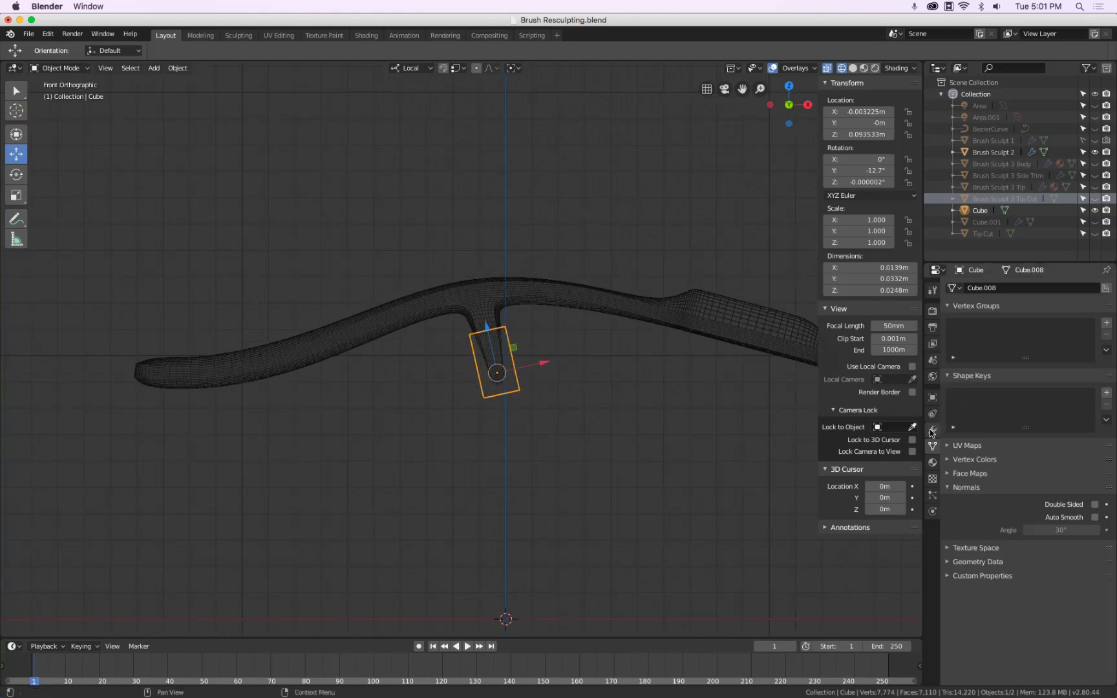
Add a Boolean modifier to Brush Sculpt 2 and place it above the Edge Split modifier in the stack.
{"action": "left_click", "coordinate": [743, 323]}
{"action": "left_click", "coordinate": [933, 430]}
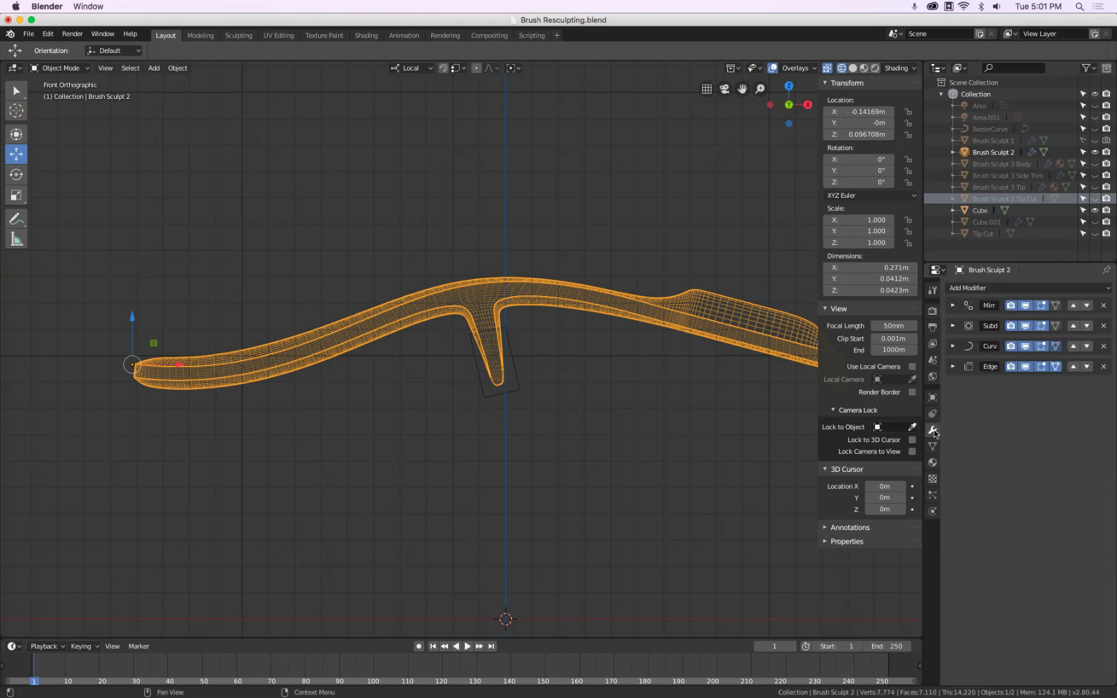
{"action": "left_click", "coordinate": [986, 289]}
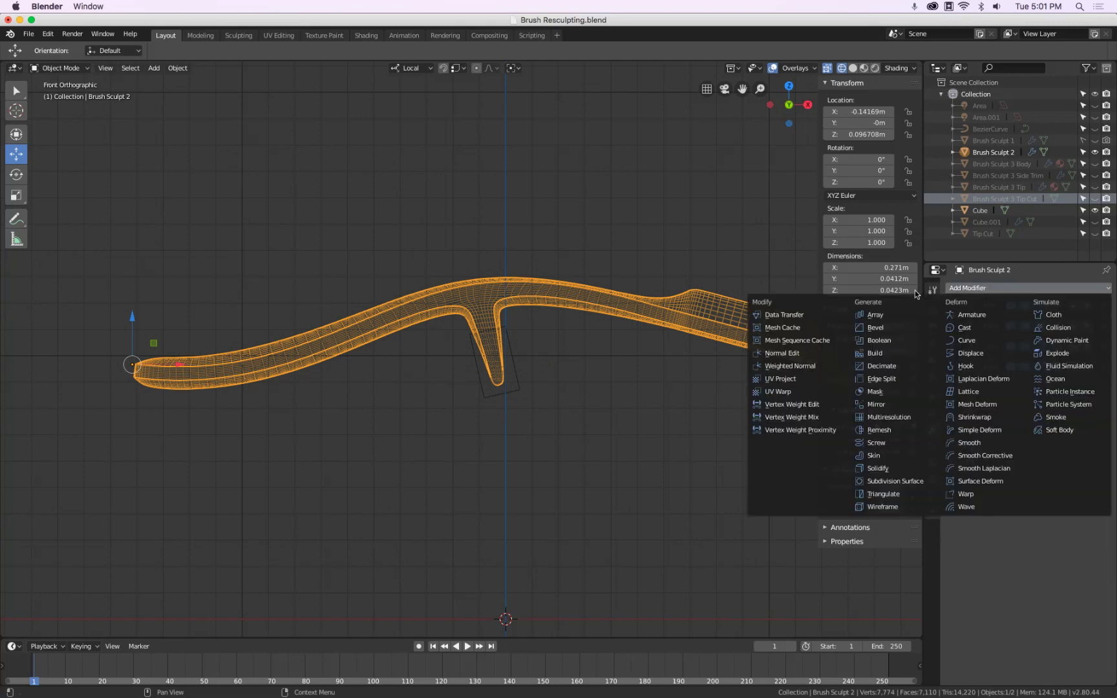
{"action": "left_click", "coordinate": [878, 340]}
{"action": "left_click", "coordinate": [1070, 387]}
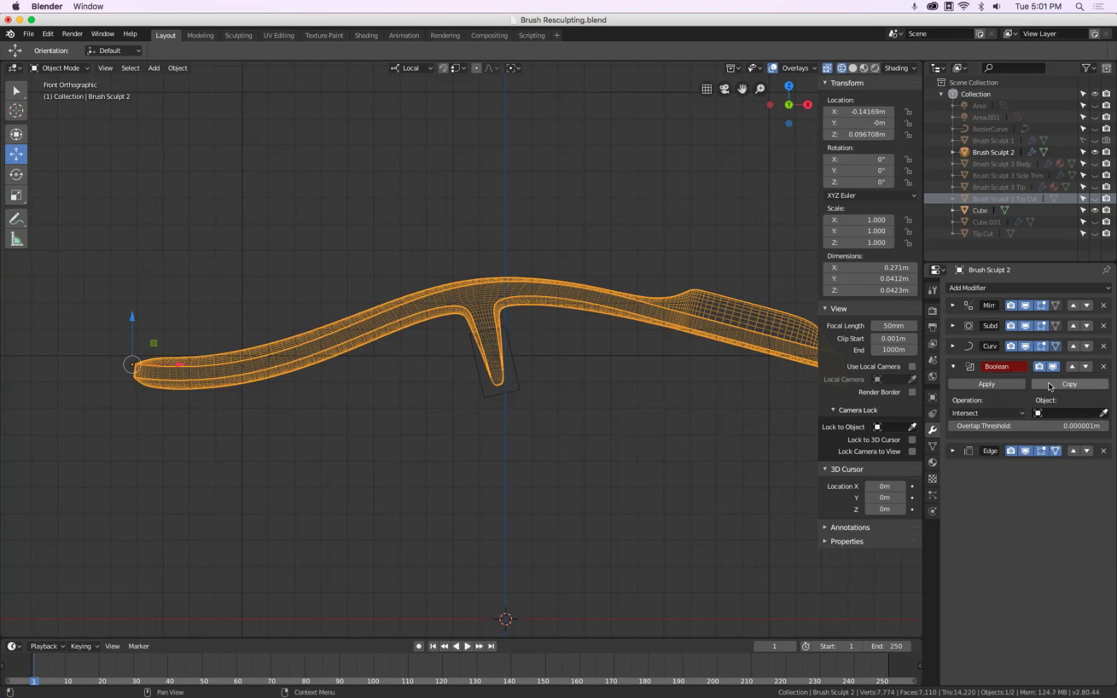
Set the Boolean modifier's operation to Difference with the Cube around the stem as its target object.
{"action": "left_click", "coordinate": [1012, 413]}
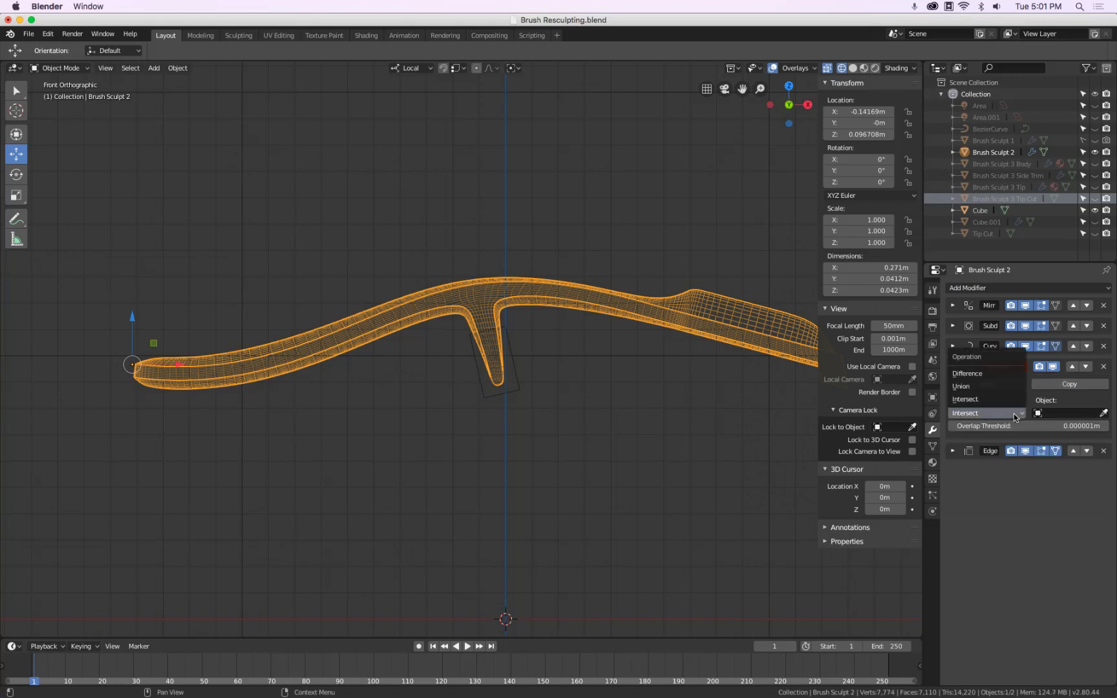
{"action": "left_click", "coordinate": [1004, 374]}
{"action": "left_click", "coordinate": [1103, 412]}
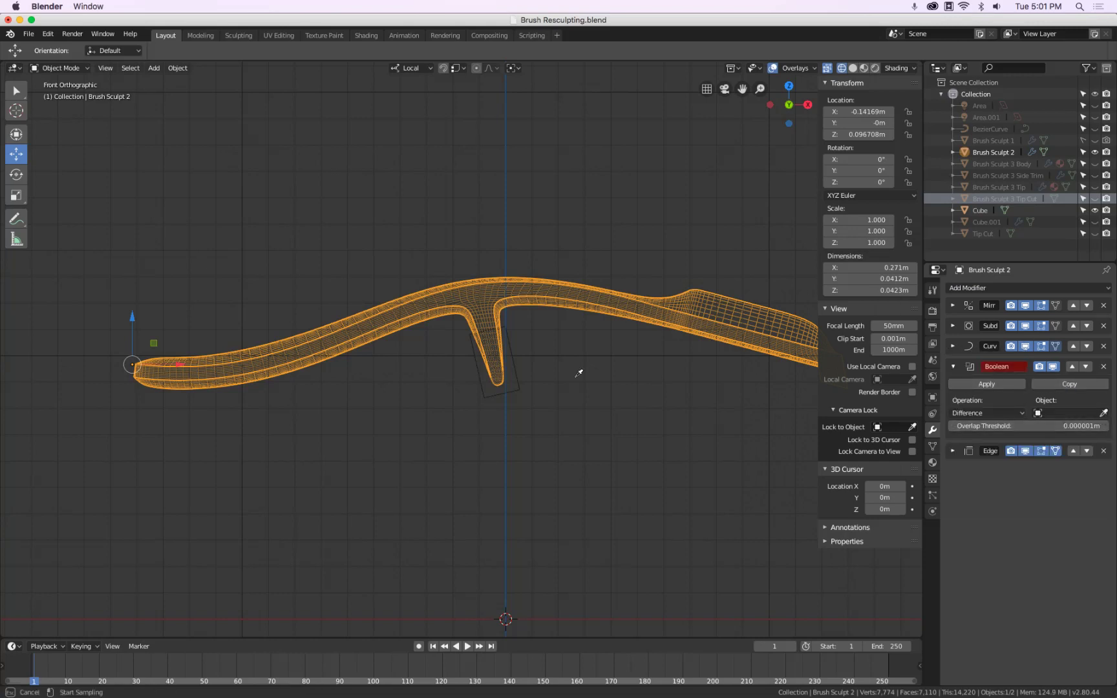
{"action": "left_click", "coordinate": [525, 383]}
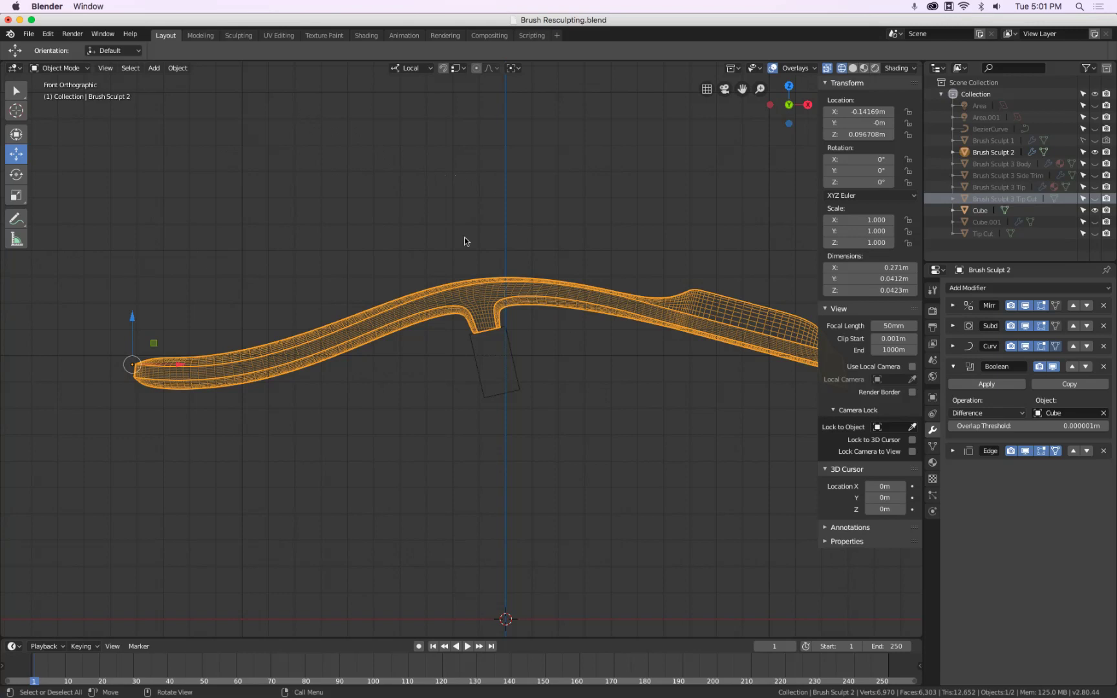
Make a linked duplicate of Brush Sculpt 2 in place and set the duplicate's Boolean operation to Intersect.
{"action": "left_click", "coordinate": [177, 68]}
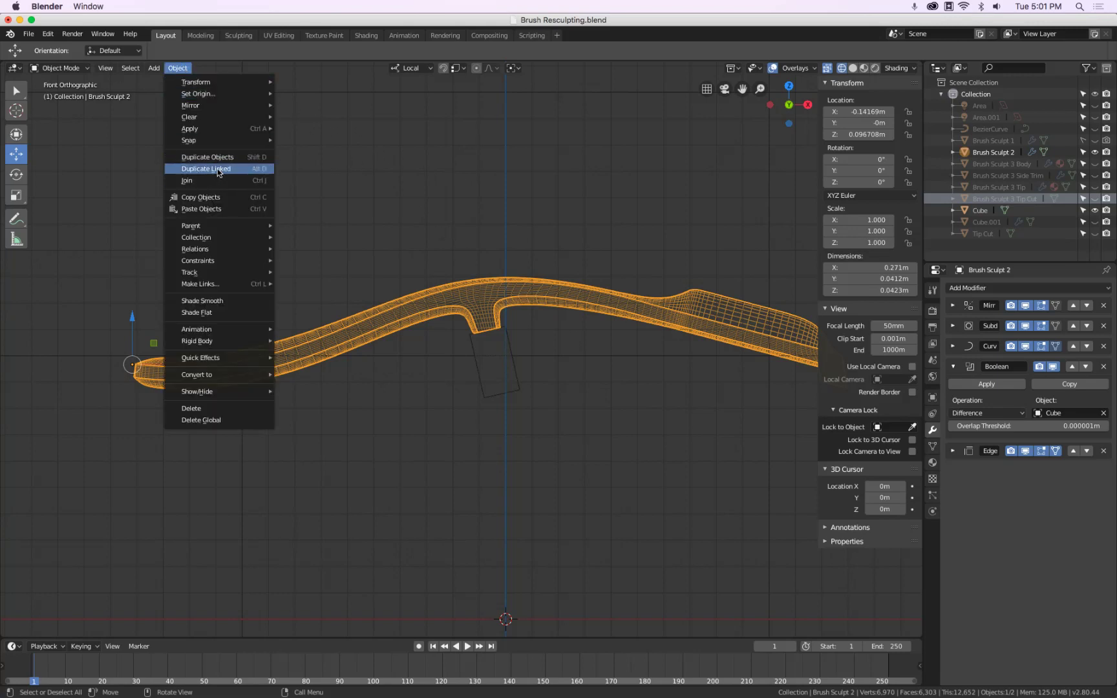
{"action": "left_click", "coordinate": [219, 171]}
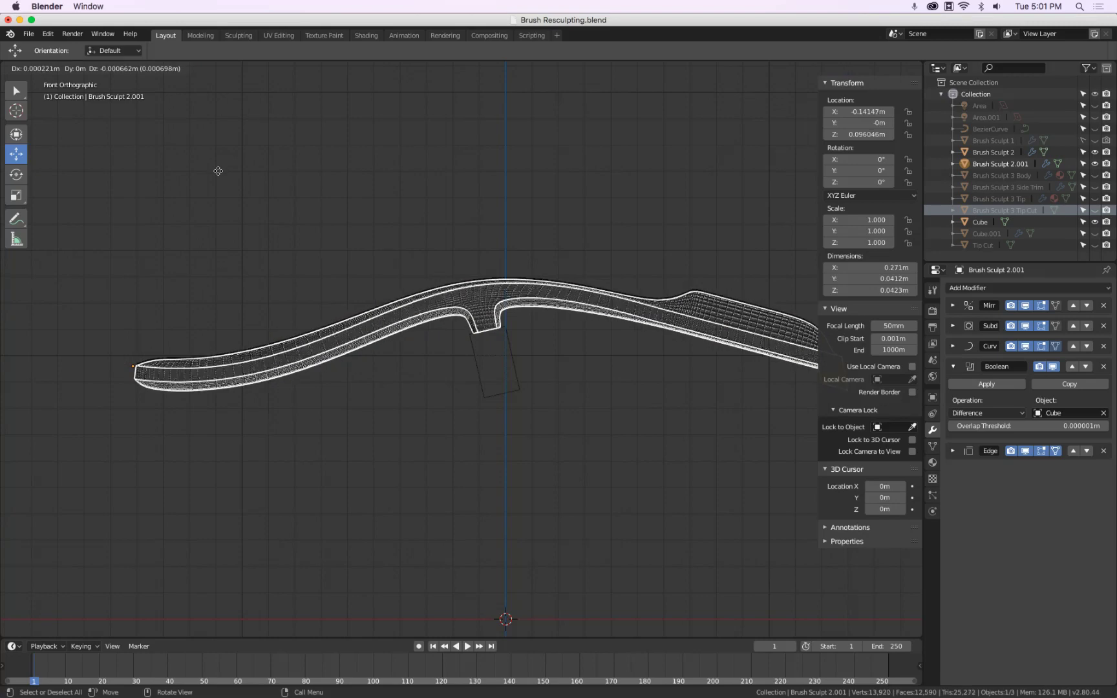
{"action": "left_click", "coordinate": [218, 175]}
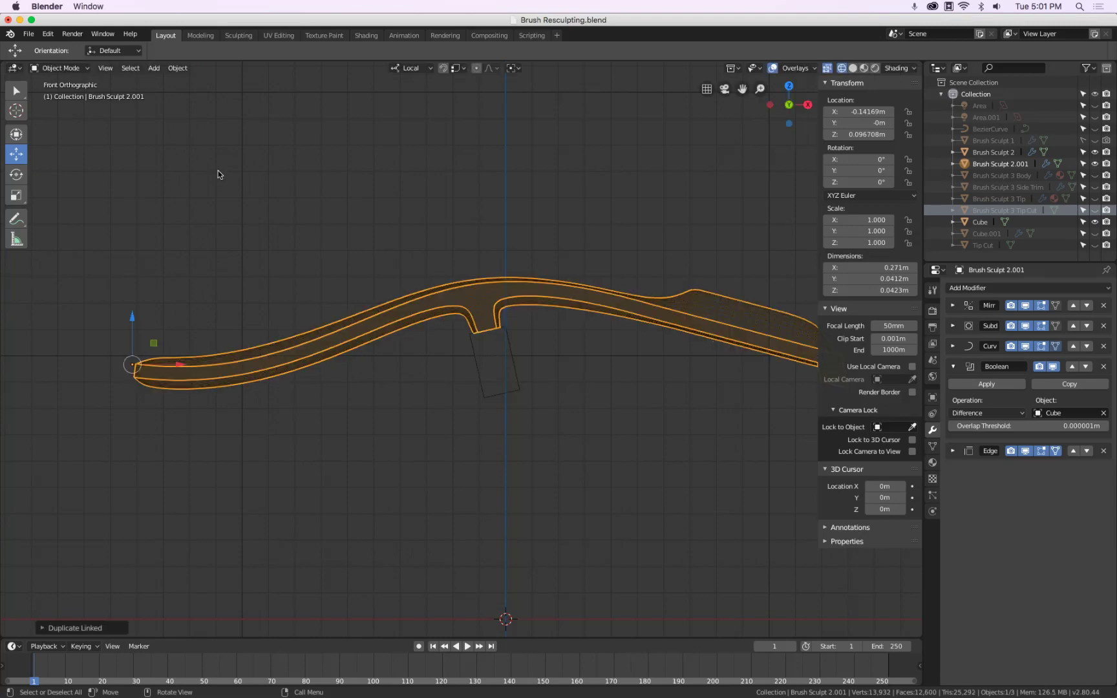
{"action": "left_click", "coordinate": [1012, 414]}
{"action": "left_click", "coordinate": [1001, 399]}
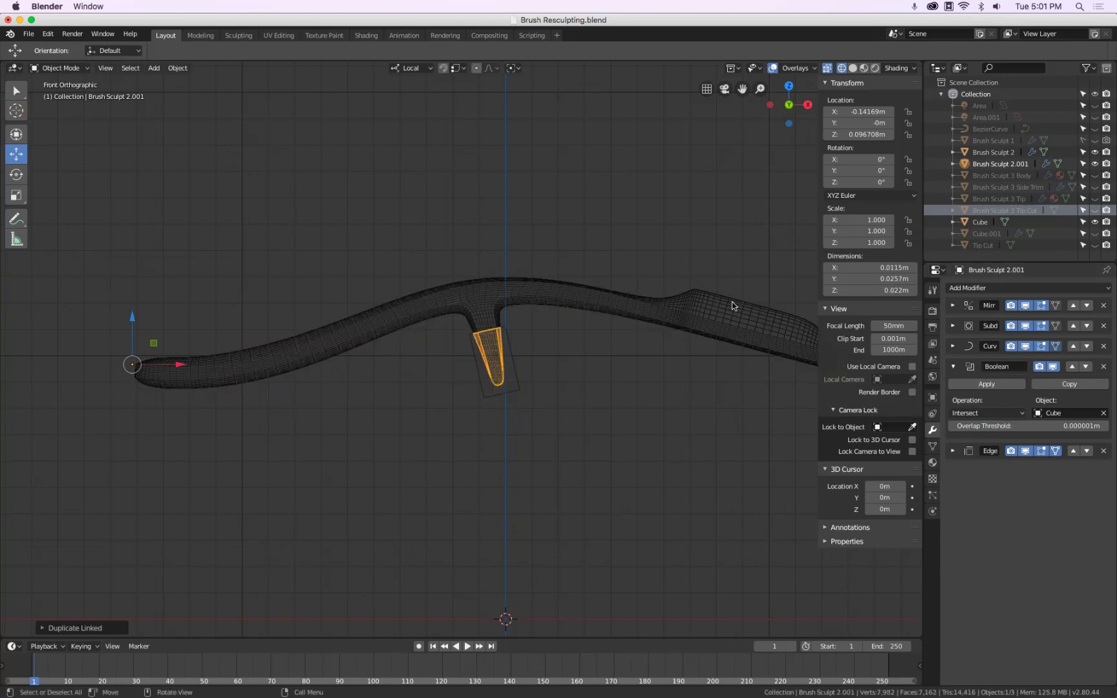
Switch the viewport to solid shading and set the cutting cube's viewport display to Wire.
{"action": "middle_click_drag", "start_coordinate": [729, 294], "coordinate": [553, 353]}
{"action": "key", "text": "shift+z"}
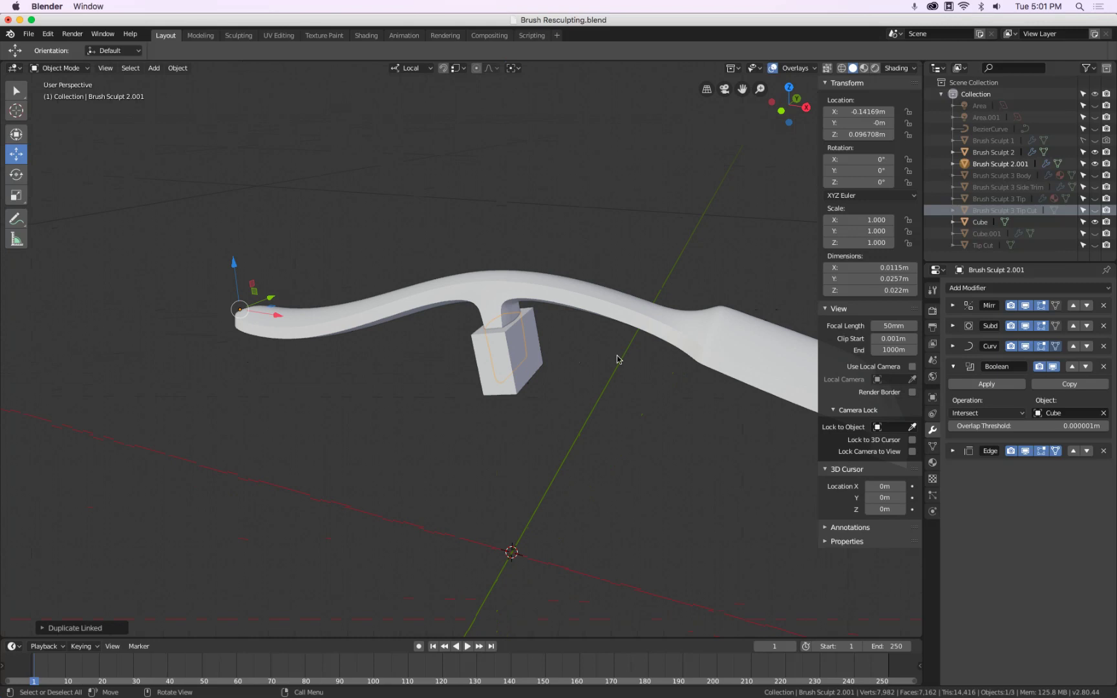
{"action": "left_click", "coordinate": [544, 360]}
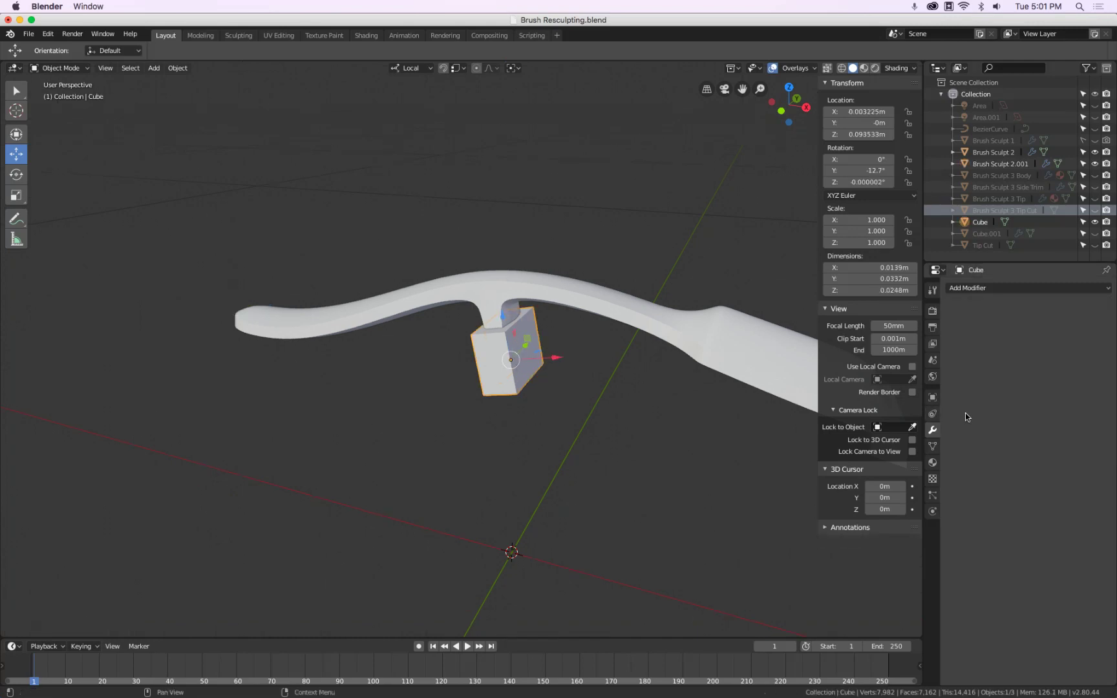
{"action": "left_click", "coordinate": [933, 397]}
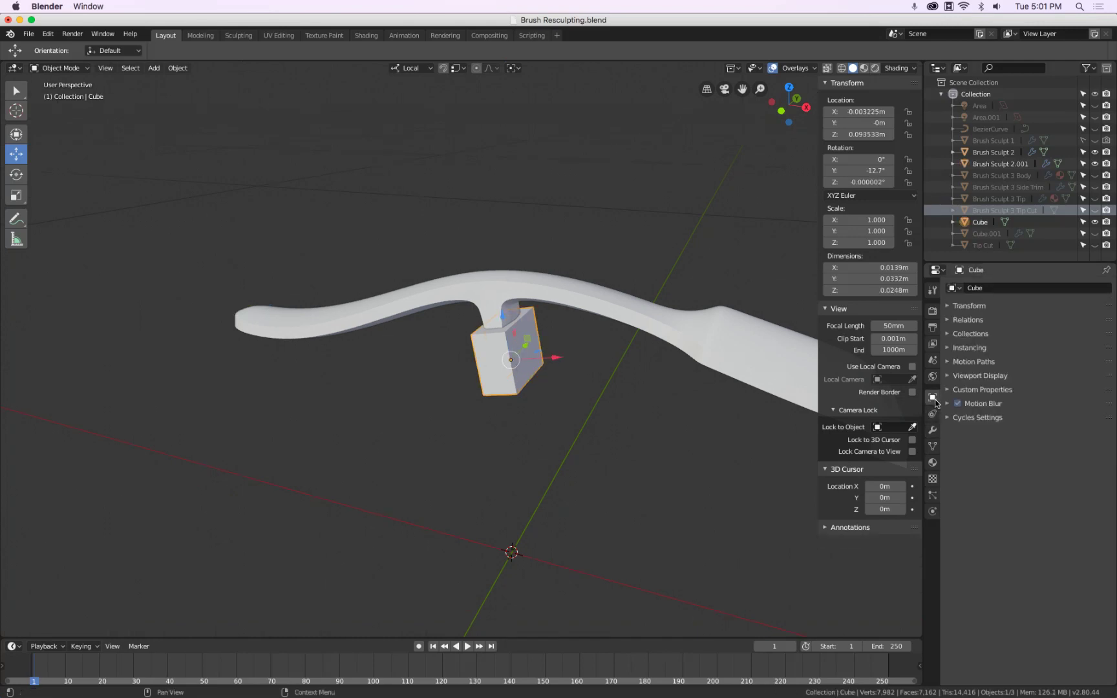
{"action": "left_click", "coordinate": [948, 374]}
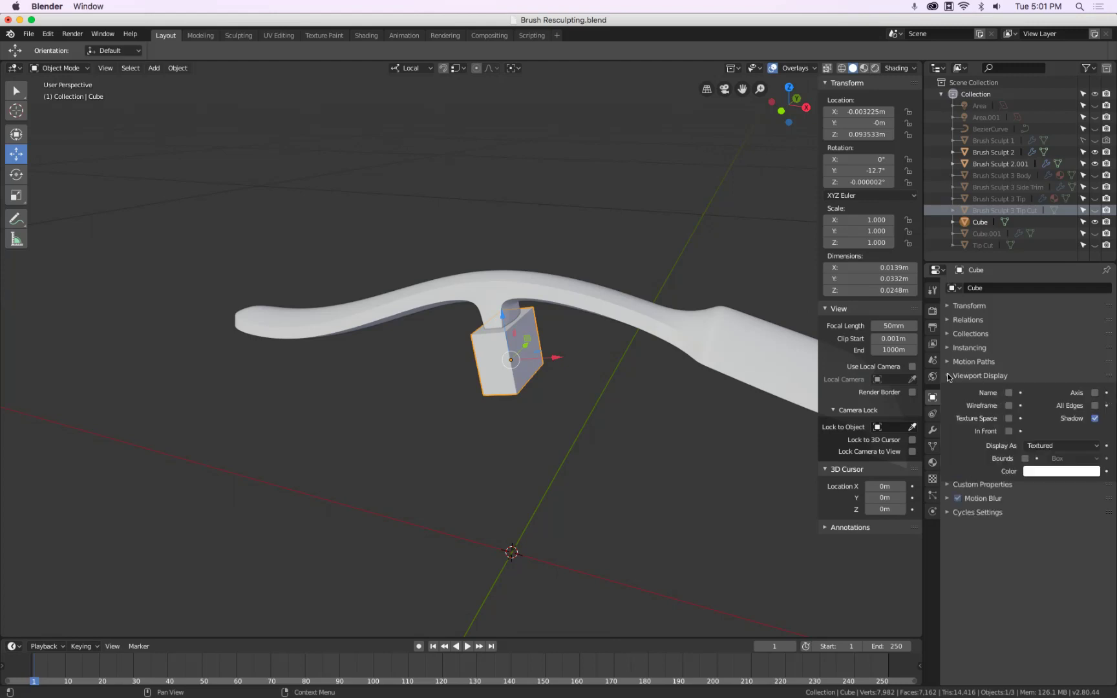
{"action": "left_click", "coordinate": [1060, 446]}
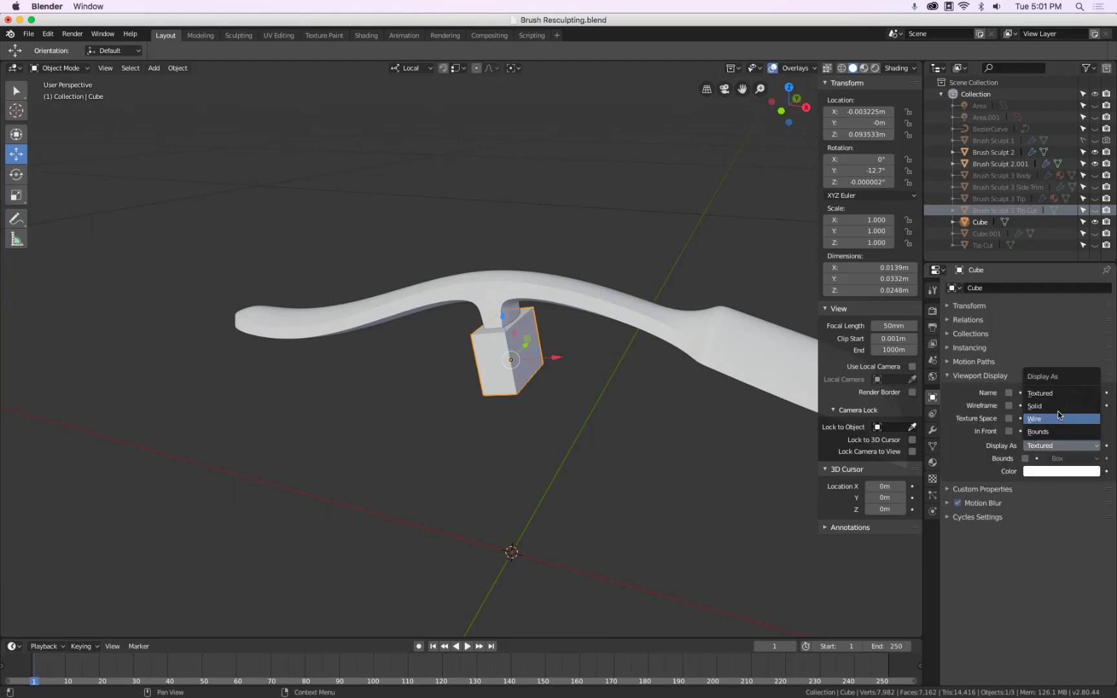
{"action": "left_click", "coordinate": [1058, 418]}
Set the viewport colour of the tip's shared material to bright green, about R 0.229, G 0.800, B 0.000.
{"action": "mouse_move", "coordinate": [810, 375]}
{"action": "middle_mouse_down"}
{"action": "mouse_move", "coordinate": [662, 300]}
{"action": "mouse_move", "coordinate": [569, 292]}
{"action": "mouse_move", "coordinate": [510, 611]}
{"action": "middle_mouse_up"}
{"action": "scroll", "coordinate": [453, 270], "scroll_direction": "up", "scroll_amount": 3}
{"action": "left_click", "coordinate": [441, 252]}
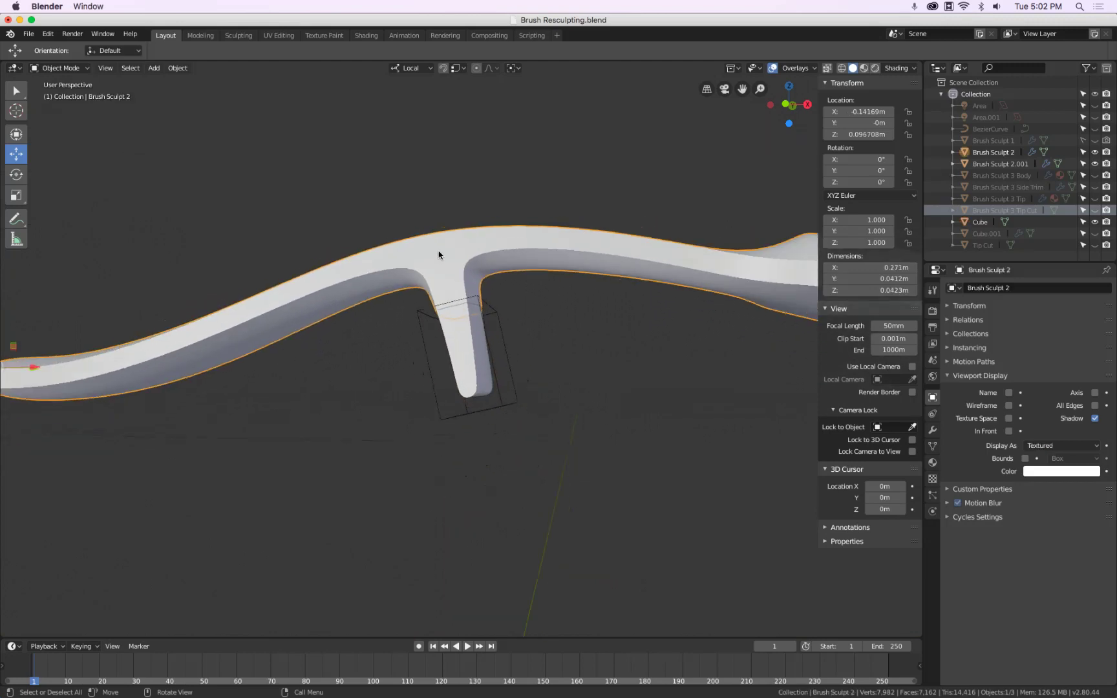
{"action": "left_click", "coordinate": [463, 364]}
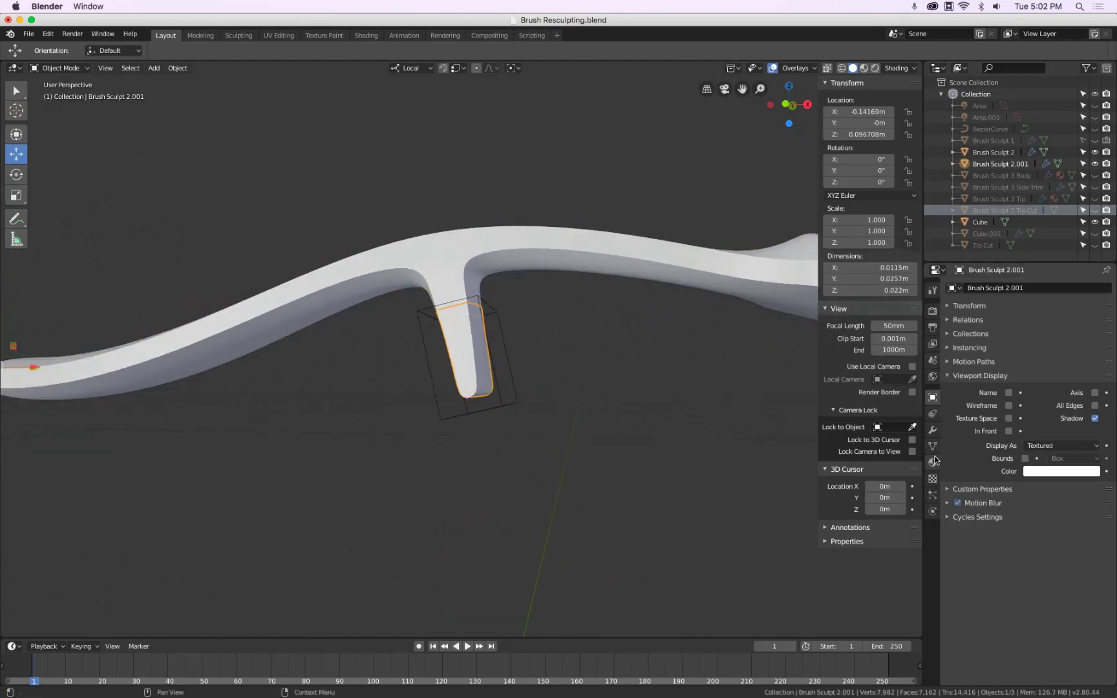
{"action": "left_click", "coordinate": [932, 462]}
{"action": "left_click", "coordinate": [1002, 325]}
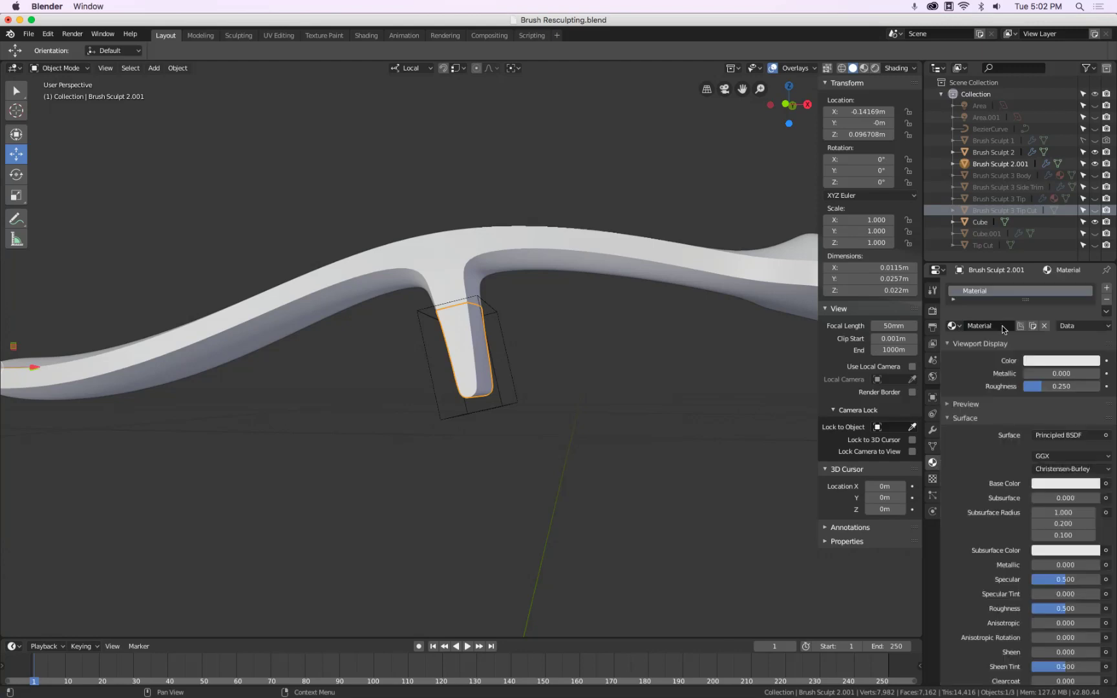
{"action": "left_click", "coordinate": [1045, 364]}
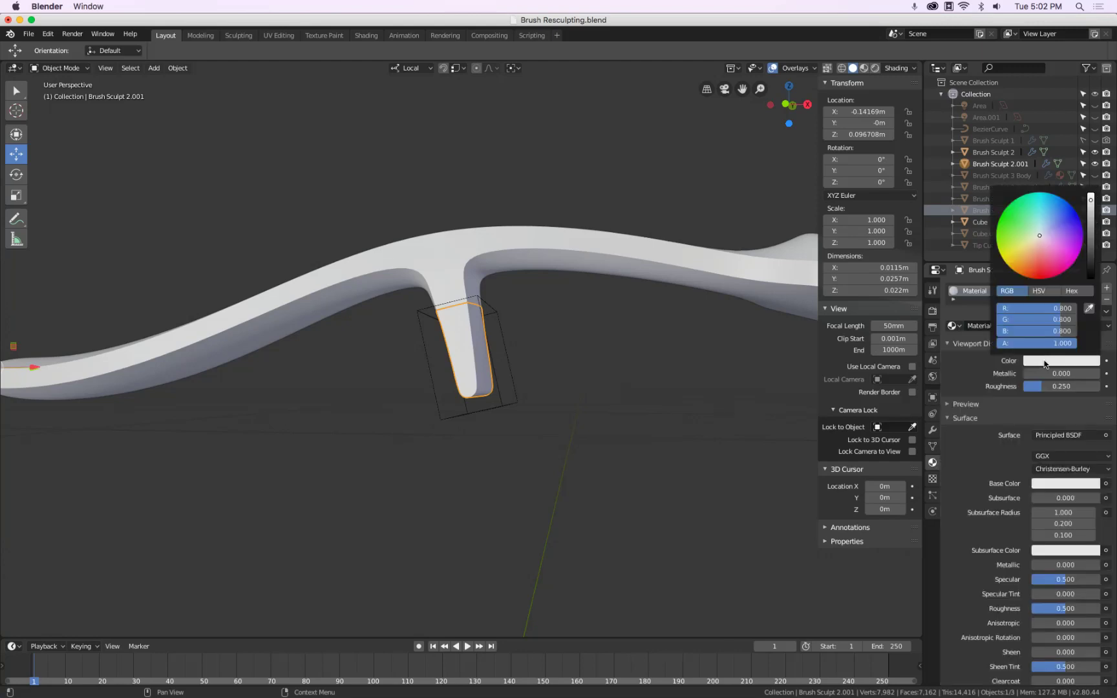
{"action": "mouse_move", "coordinate": [1022, 230]}
{"action": "left_mouse_down"}
{"action": "mouse_move", "coordinate": [988, 222]}
{"action": "mouse_move", "coordinate": [960, 244]}
{"action": "left_mouse_up"}
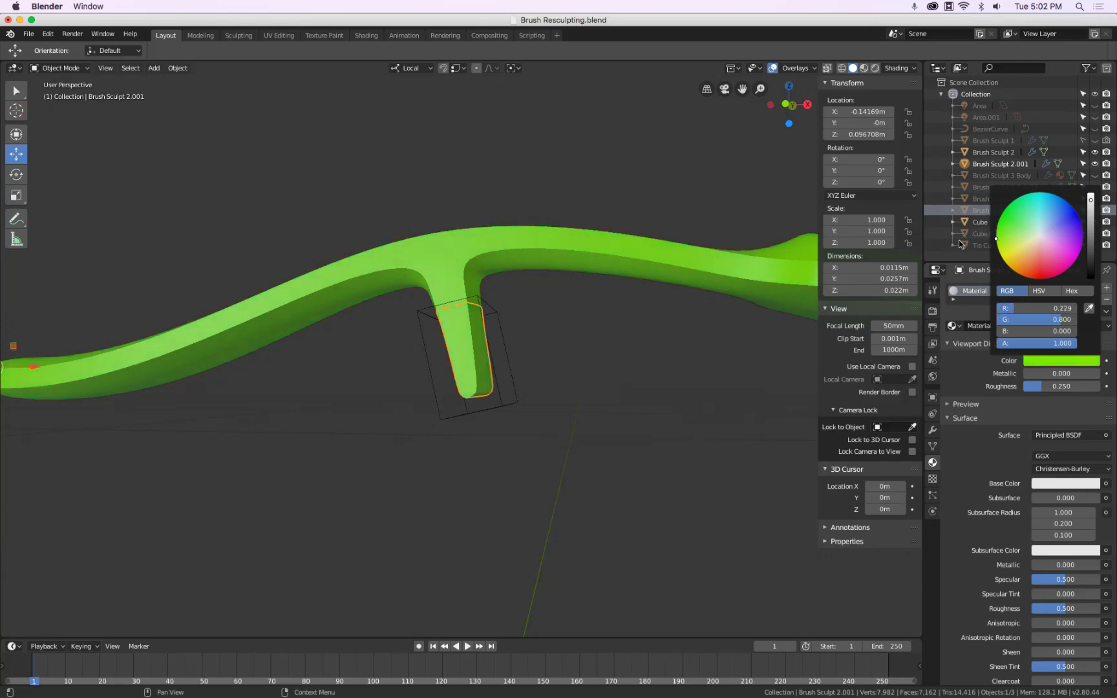
Link the material slot of the brush body, Brush Sculpt 2, to the object instead of the mesh data.
{"action": "left_click", "coordinate": [463, 250]}
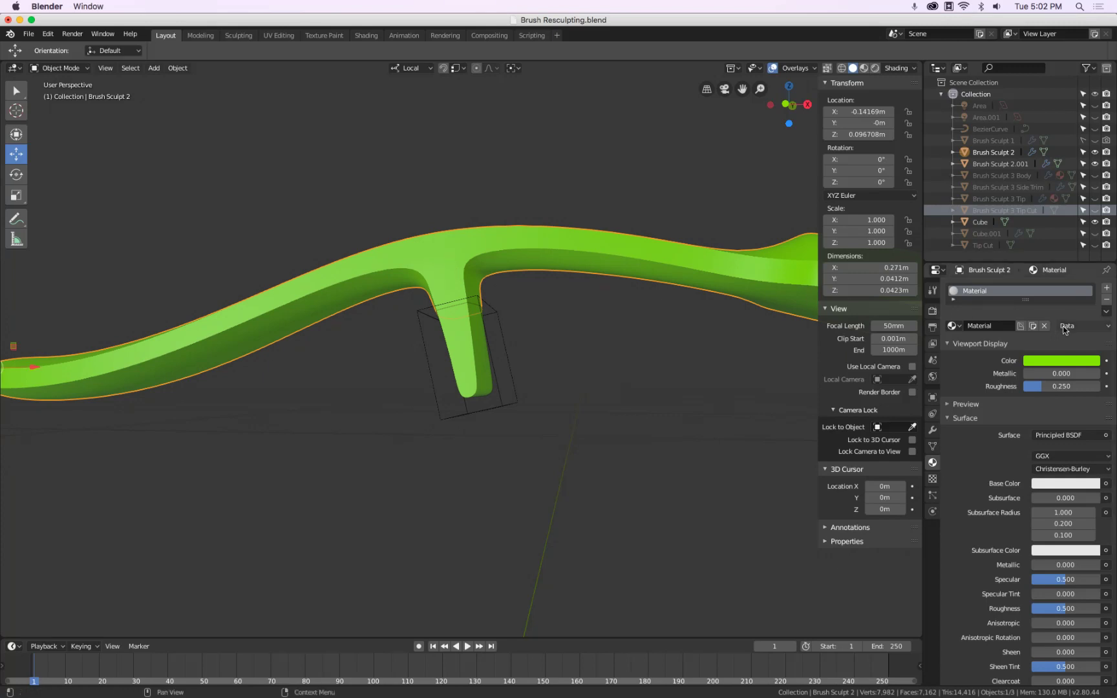
{"action": "left_click", "coordinate": [932, 446]}
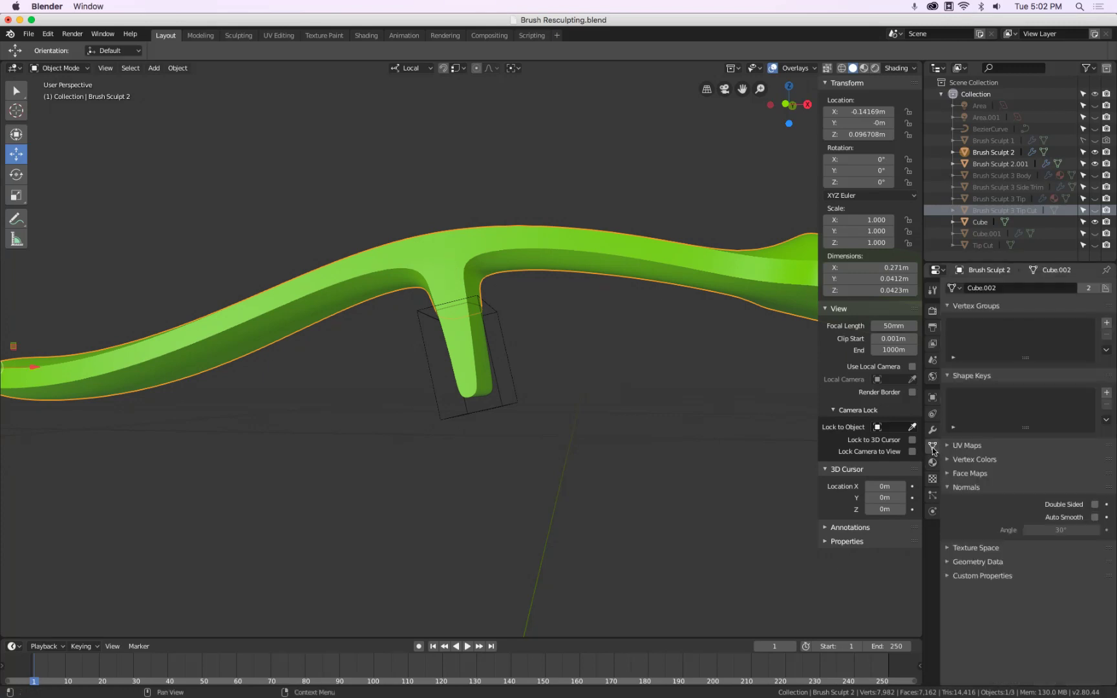
{"action": "left_click", "coordinate": [933, 397]}
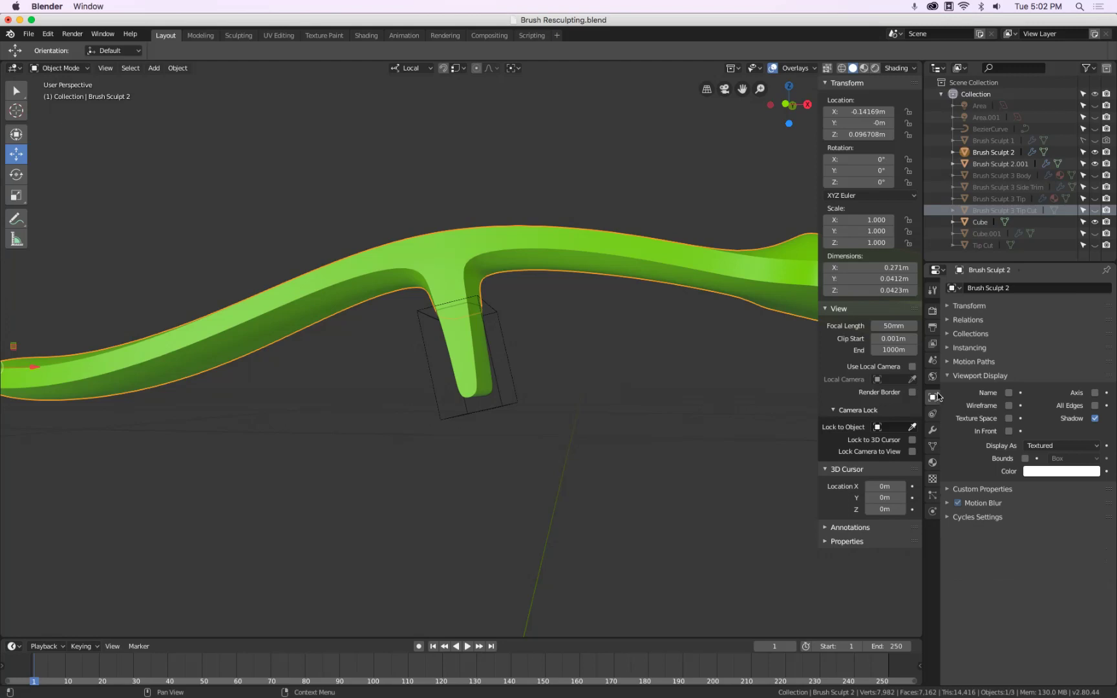
{"action": "left_click", "coordinate": [932, 462]}
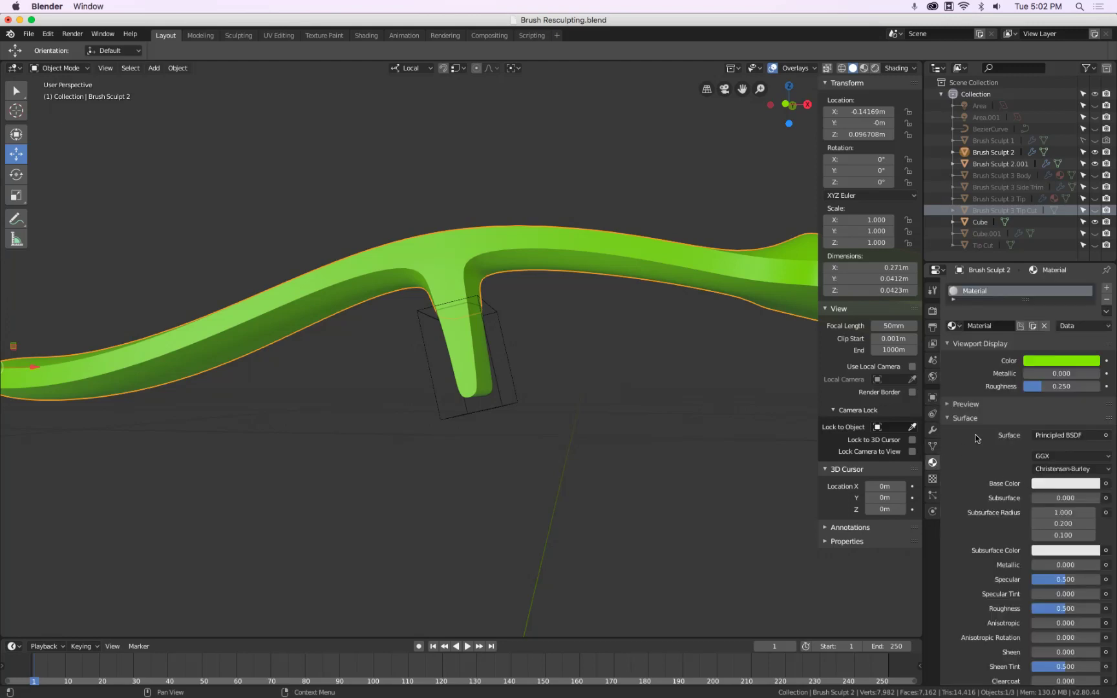
{"action": "left_click", "coordinate": [1063, 326]}
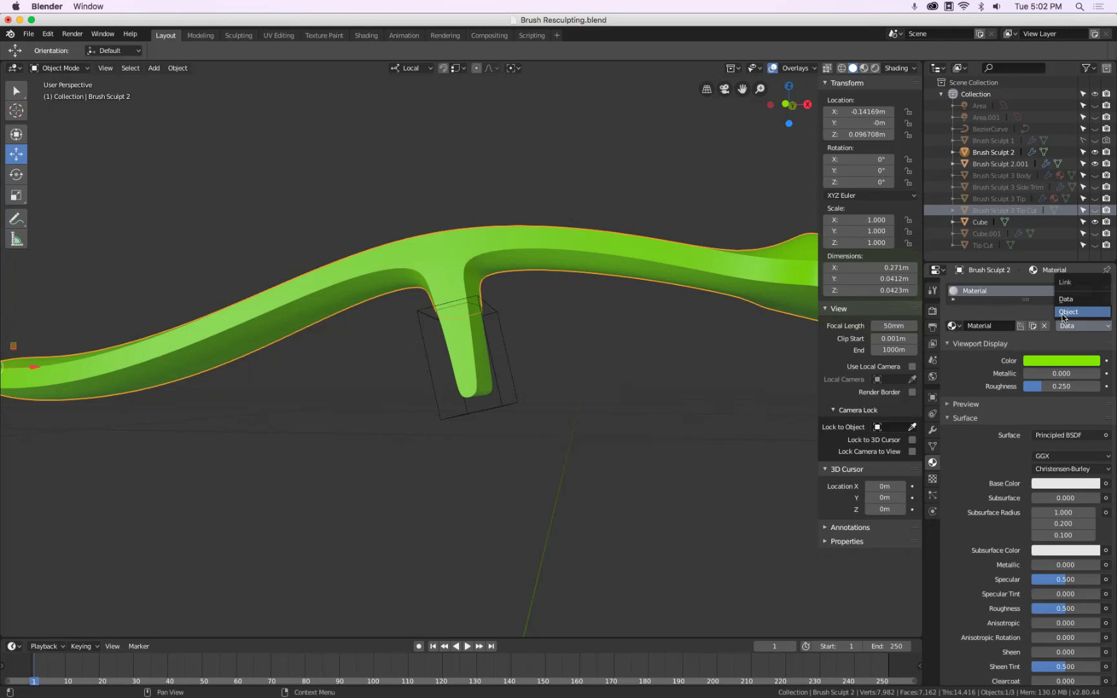
{"action": "left_click", "coordinate": [1068, 312]}
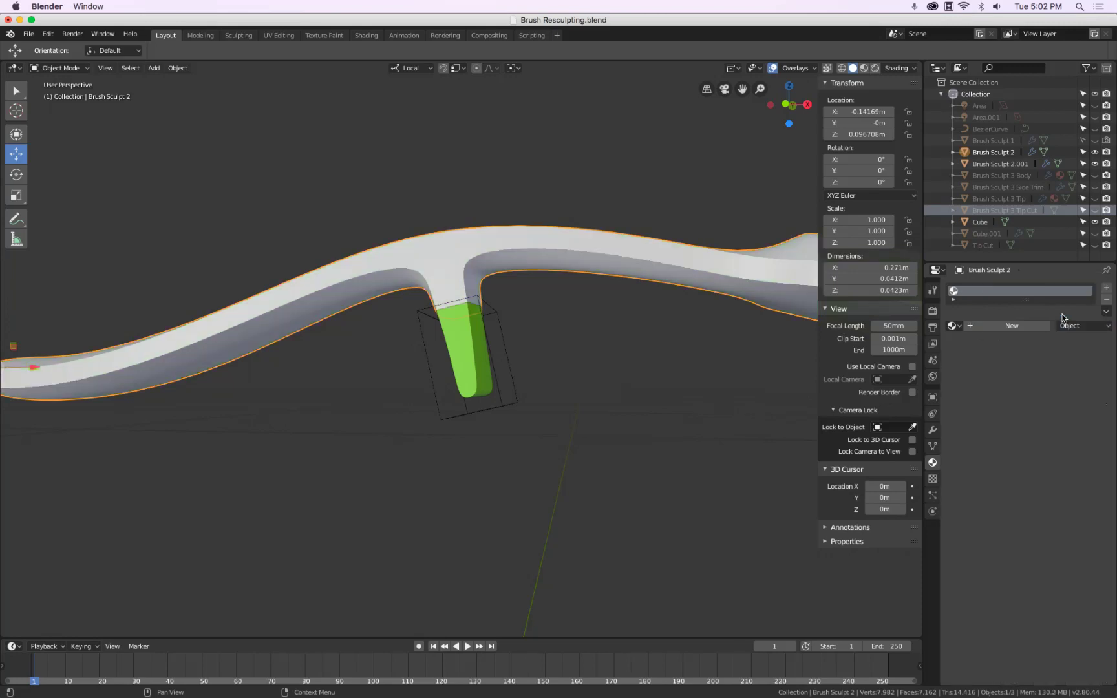
Assign the existing material Material_0 to the brush body's material slot.
{"action": "left_click", "coordinate": [952, 326]}
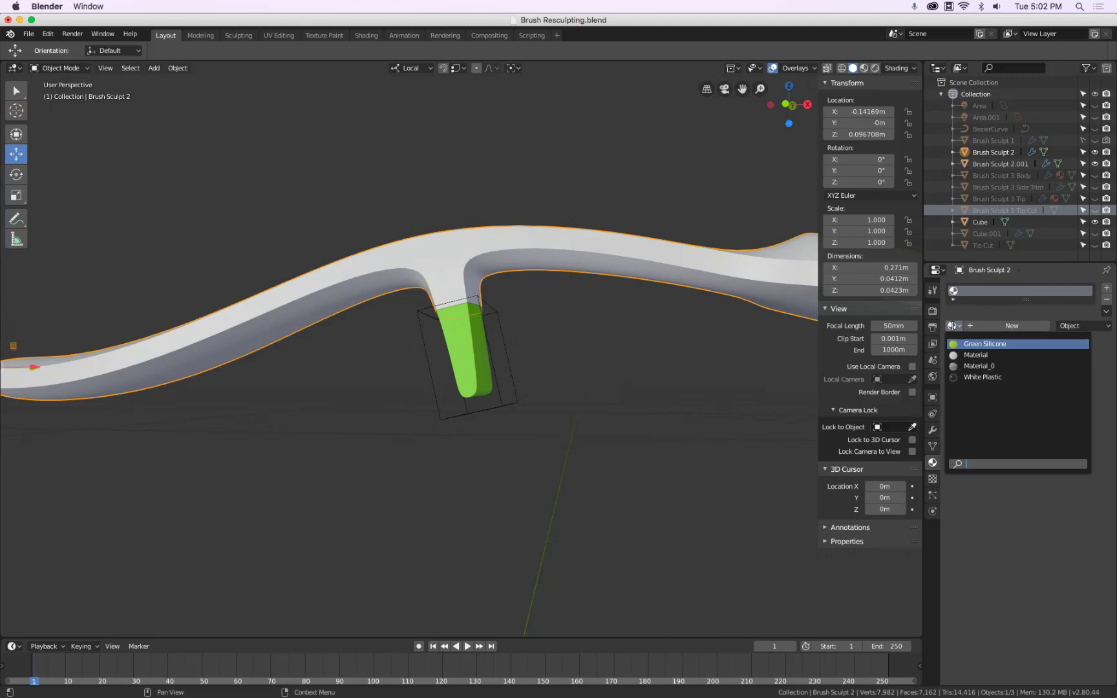
{"action": "left_click", "coordinate": [959, 354]}
{"action": "left_click", "coordinate": [952, 326]}
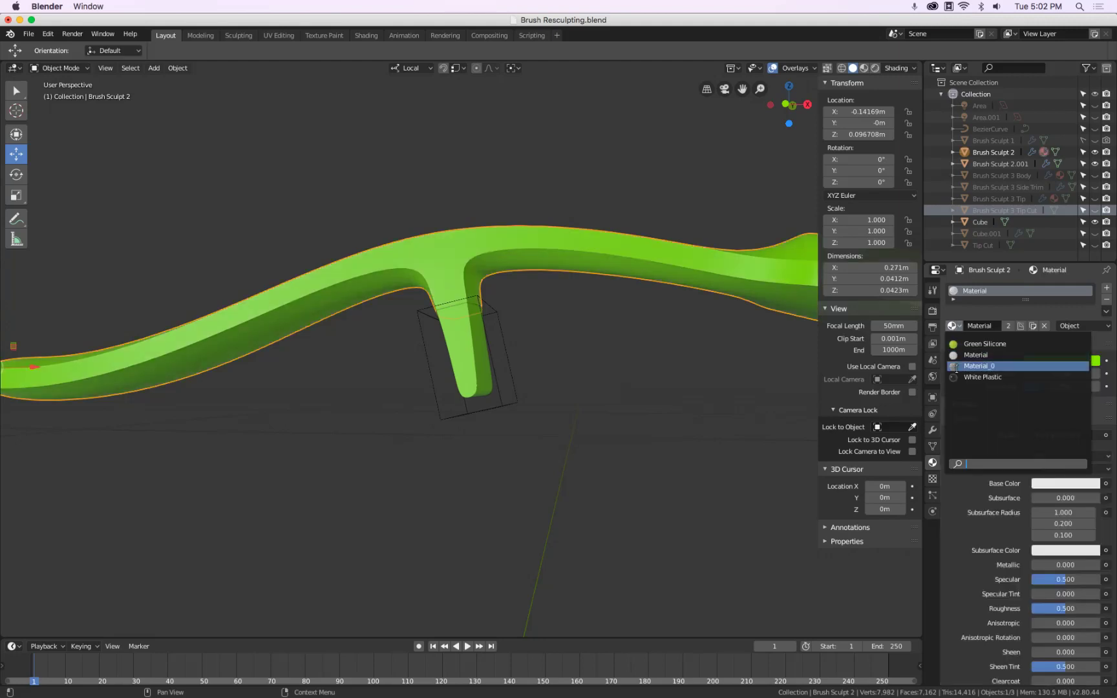
{"action": "left_click", "coordinate": [970, 366]}
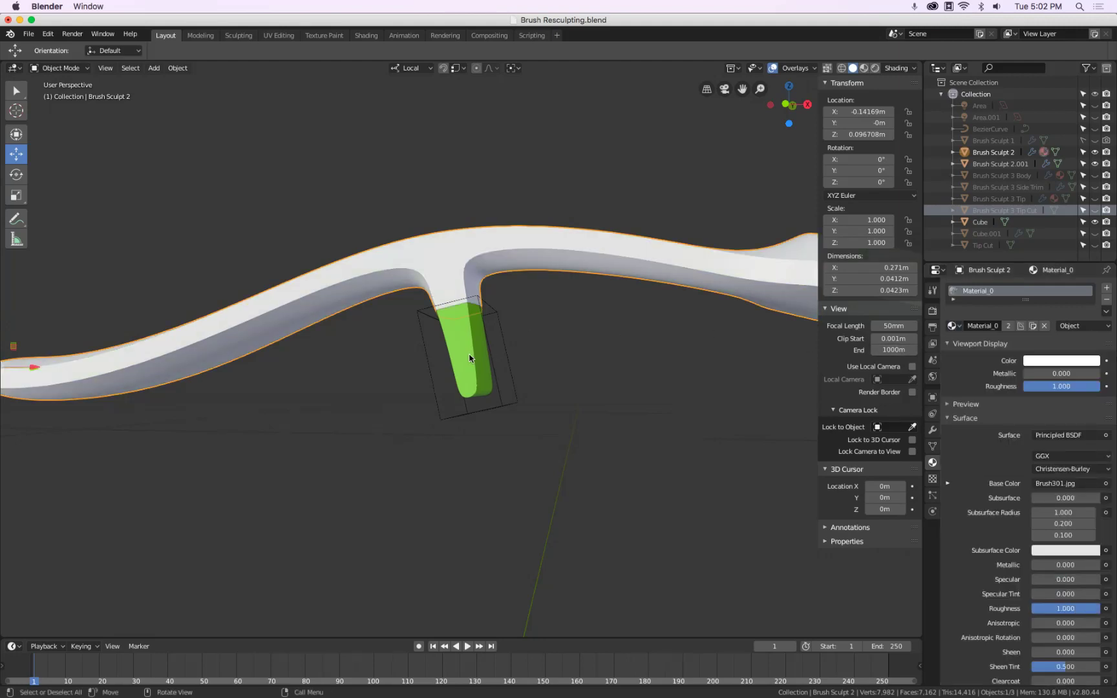
Link the tip's material slot to the object and assign it the Green Silicone material.
{"action": "left_click", "coordinate": [470, 358]}
{"action": "left_click", "coordinate": [1083, 326]}
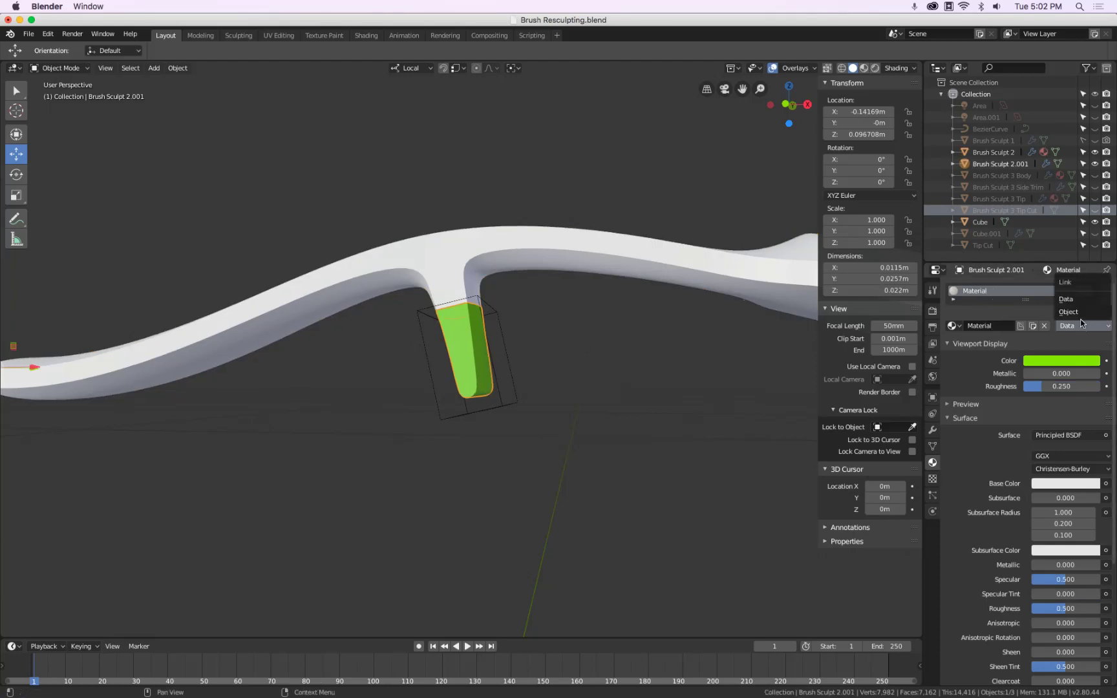
{"action": "left_click", "coordinate": [1083, 313]}
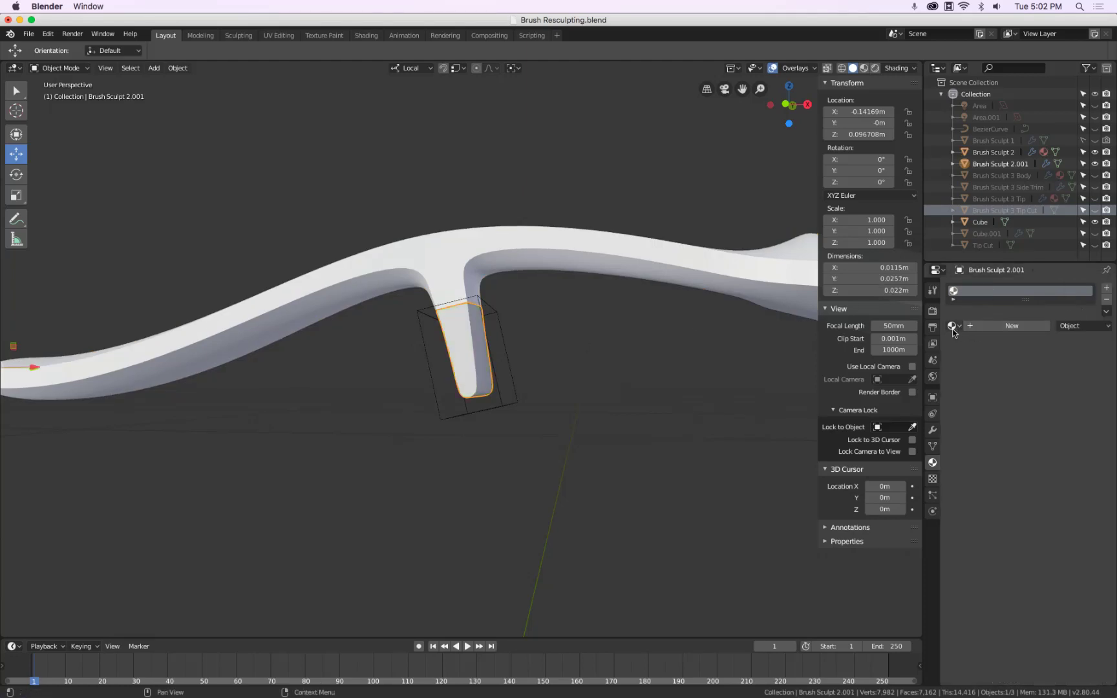
{"action": "left_click", "coordinate": [952, 325]}
{"action": "left_click", "coordinate": [982, 343]}
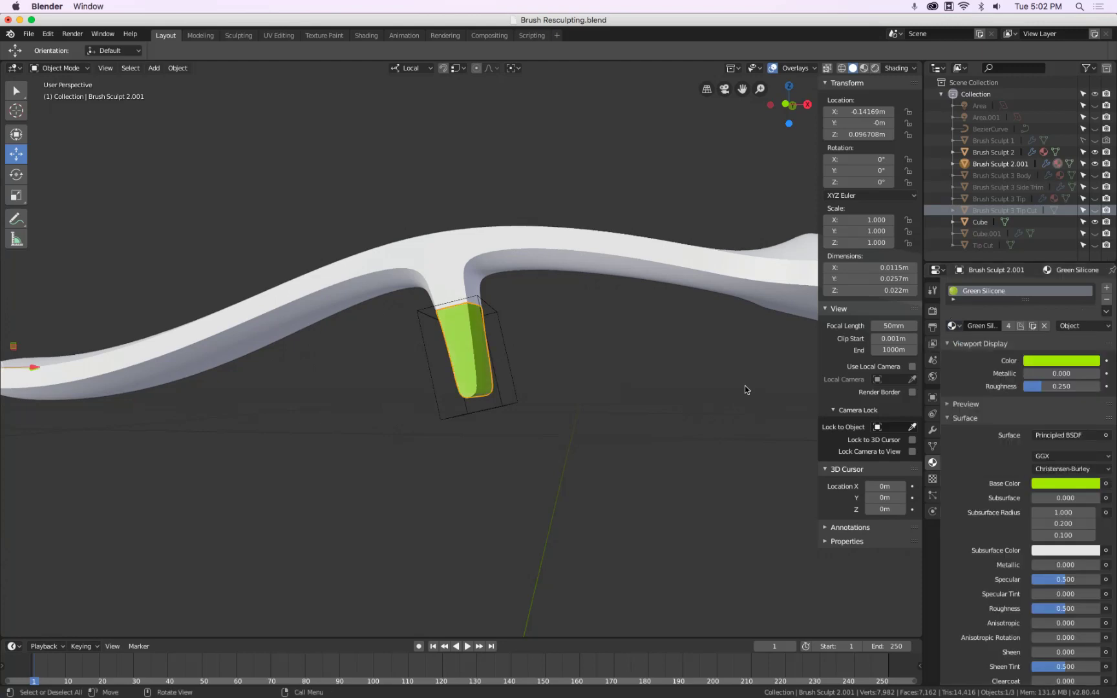
Slide the cutting cube up the stem along its local Z to about X -0.0035 m, Z 0.095 m.
{"action": "left_click", "coordinate": [551, 254]}
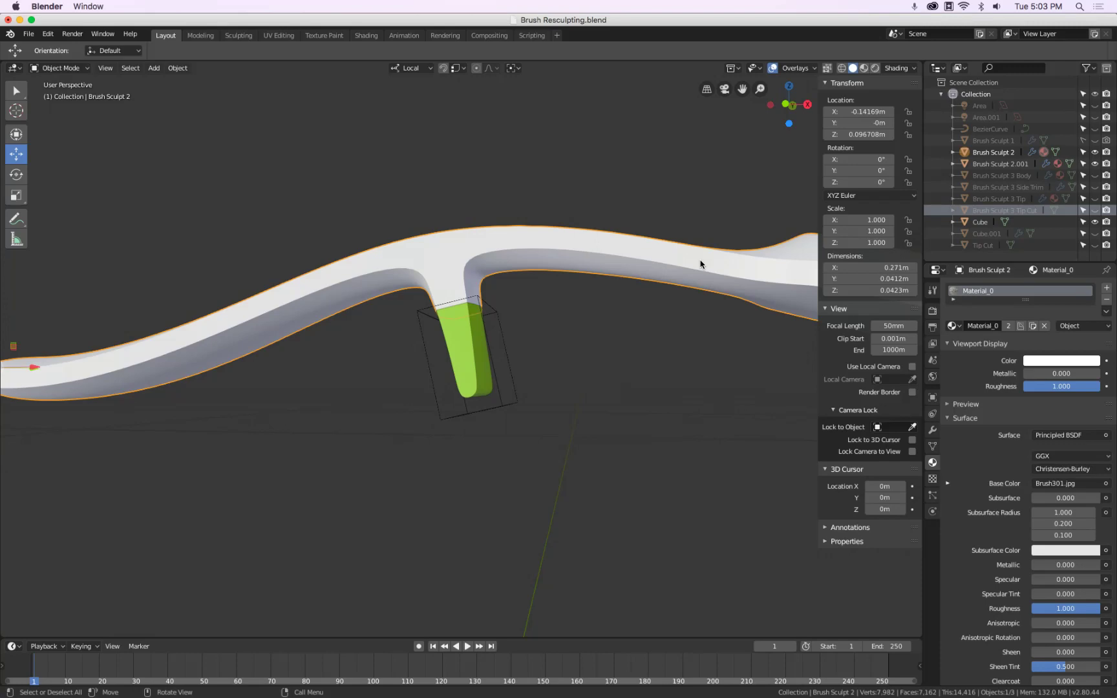
{"action": "mouse_move", "coordinate": [675, 383]}
{"action": "middle_mouse_down"}
{"action": "mouse_move", "coordinate": [518, 348]}
{"action": "mouse_move", "coordinate": [660, 366]}
{"action": "mouse_move", "coordinate": [681, 383]}
{"action": "middle_mouse_up"}
{"action": "left_click", "coordinate": [490, 373]}
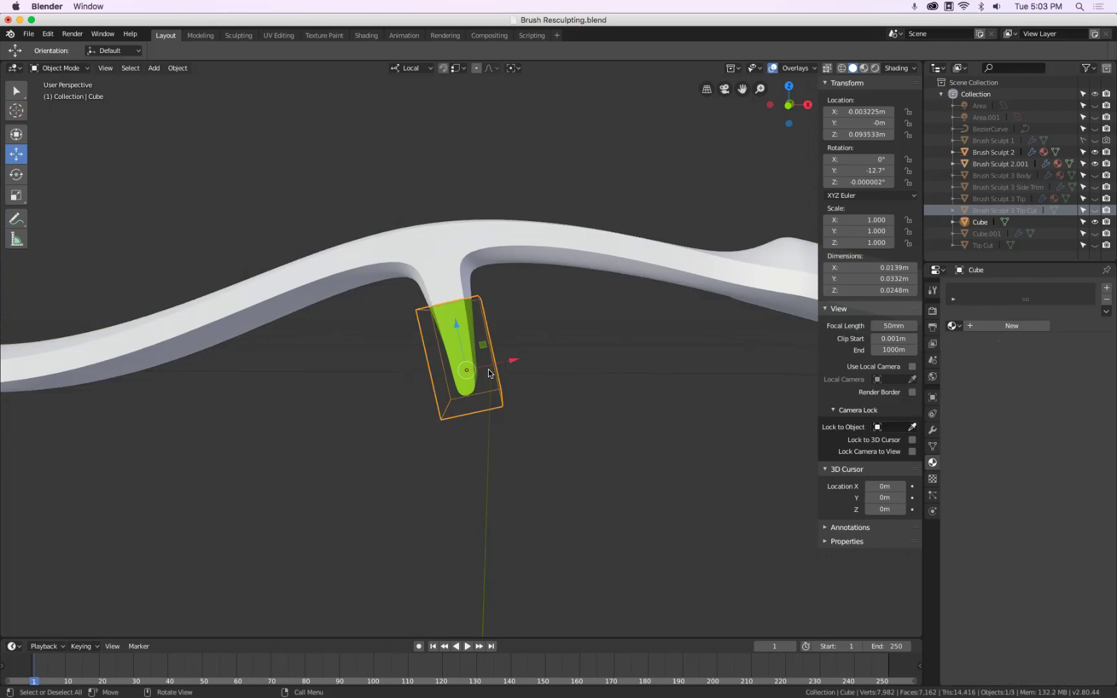
{"action": "middle_click_drag", "start_coordinate": [489, 373], "coordinate": [456, 307], "text": "alt"}
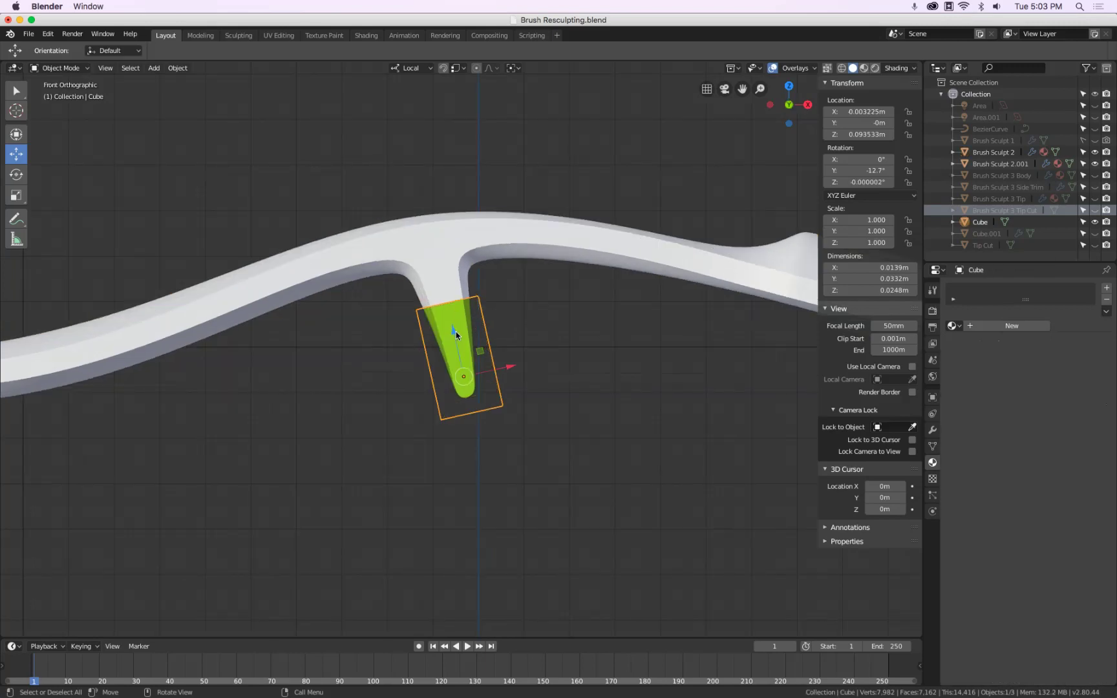
{"action": "mouse_move", "coordinate": [455, 335]}
{"action": "left_mouse_down"}
{"action": "mouse_move", "coordinate": [462, 373]}
{"action": "mouse_move", "coordinate": [460, 319]}
{"action": "left_mouse_up"}
{"action": "middle_click_drag", "start_coordinate": [546, 316], "coordinate": [408, 285]}
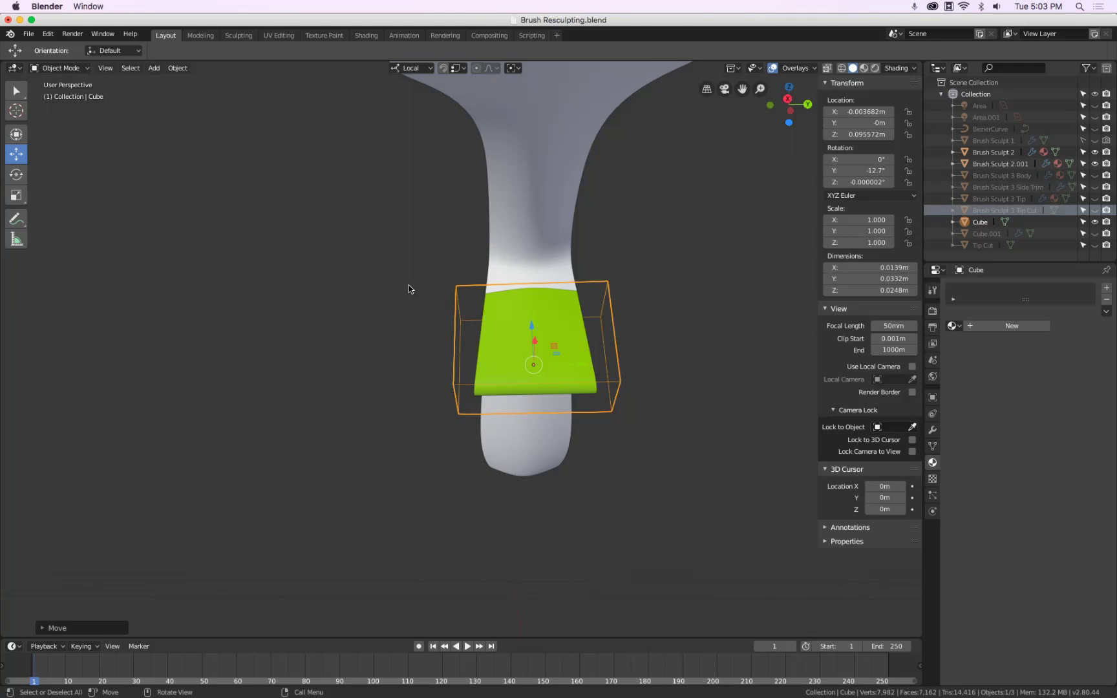
{"action": "key", "text": "KP_1"}
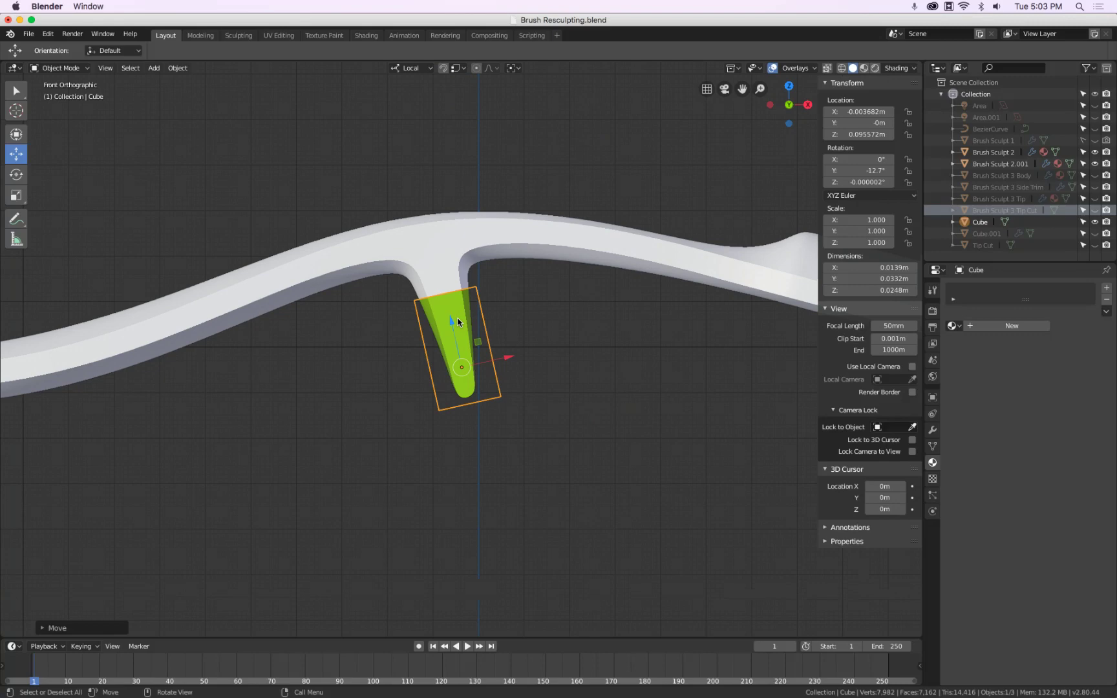
{"action": "left_click_drag", "start_coordinate": [451, 319], "coordinate": [451, 325]}
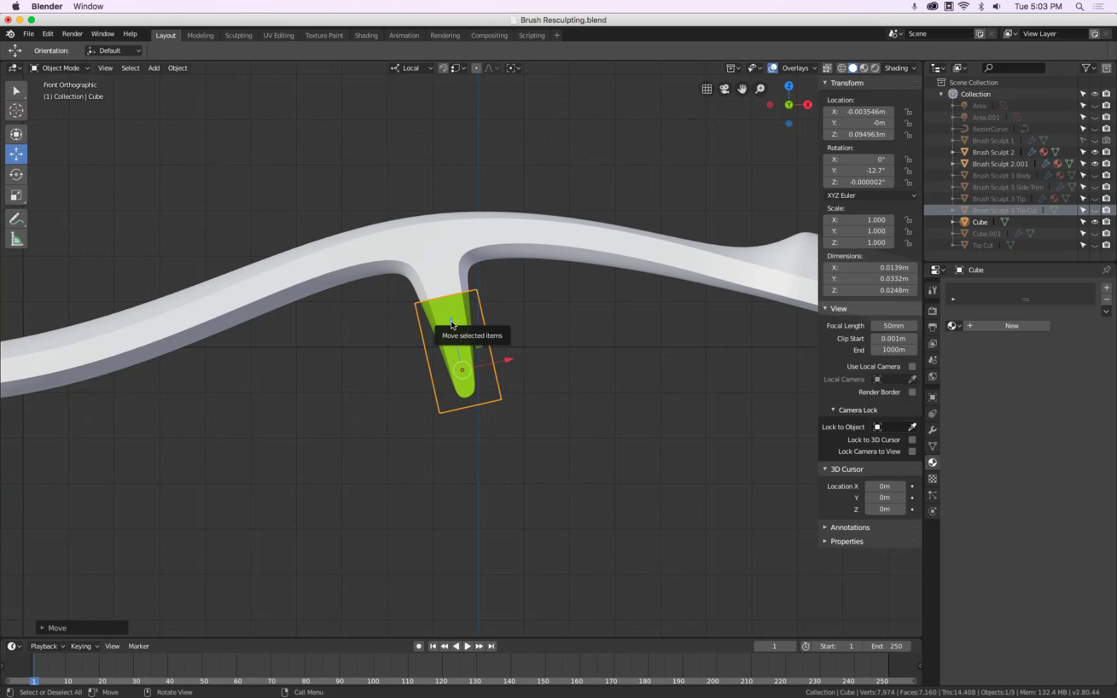
Hide the green tip part and examine the cut face on the body's stem.
{"action": "middle_click_drag", "start_coordinate": [518, 241], "coordinate": [538, 269]}
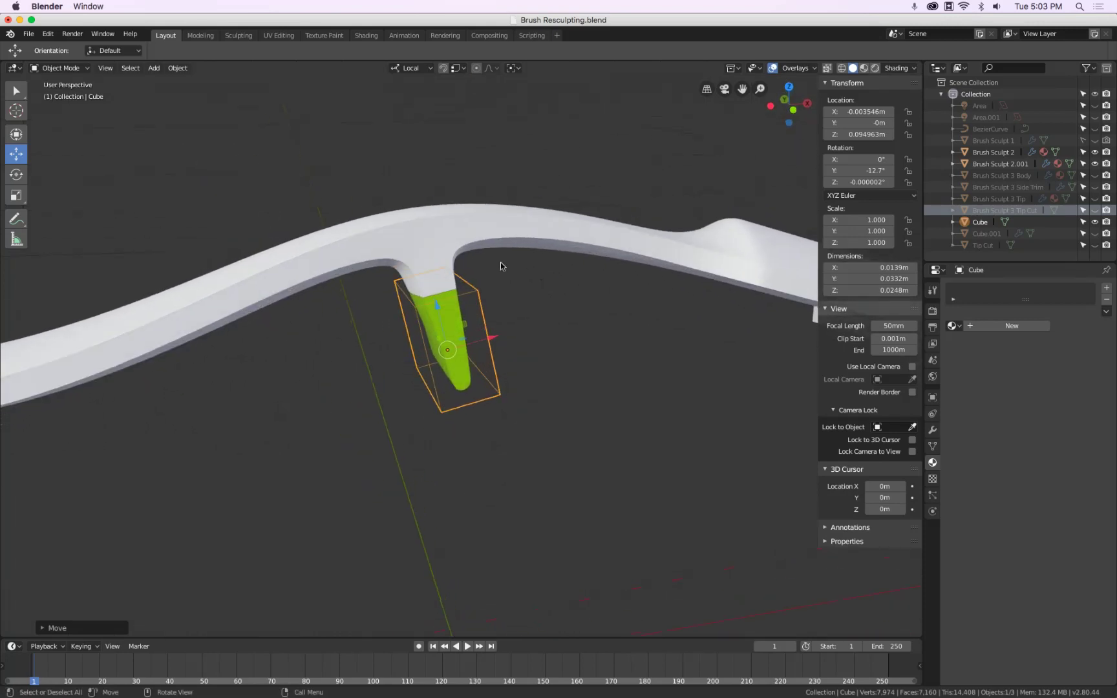
{"action": "scroll", "coordinate": [442, 263], "scroll_direction": "up", "scroll_amount": 3}
{"action": "middle_click_drag", "start_coordinate": [441, 259], "coordinate": [437, 206]}
{"action": "left_click", "coordinate": [462, 405]}
{"action": "key", "text": "h"}
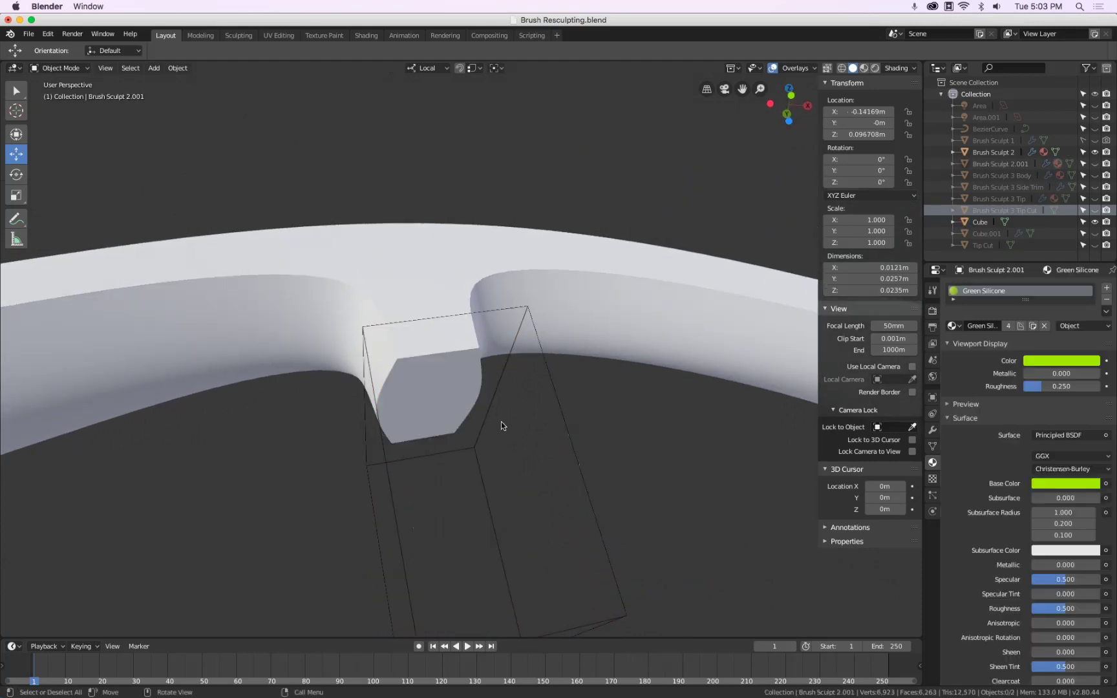
{"action": "mouse_move", "coordinate": [503, 421]}
{"action": "middle_mouse_down"}
{"action": "mouse_move", "coordinate": [478, 352]}
{"action": "mouse_move", "coordinate": [470, 387]}
{"action": "middle_mouse_up"}
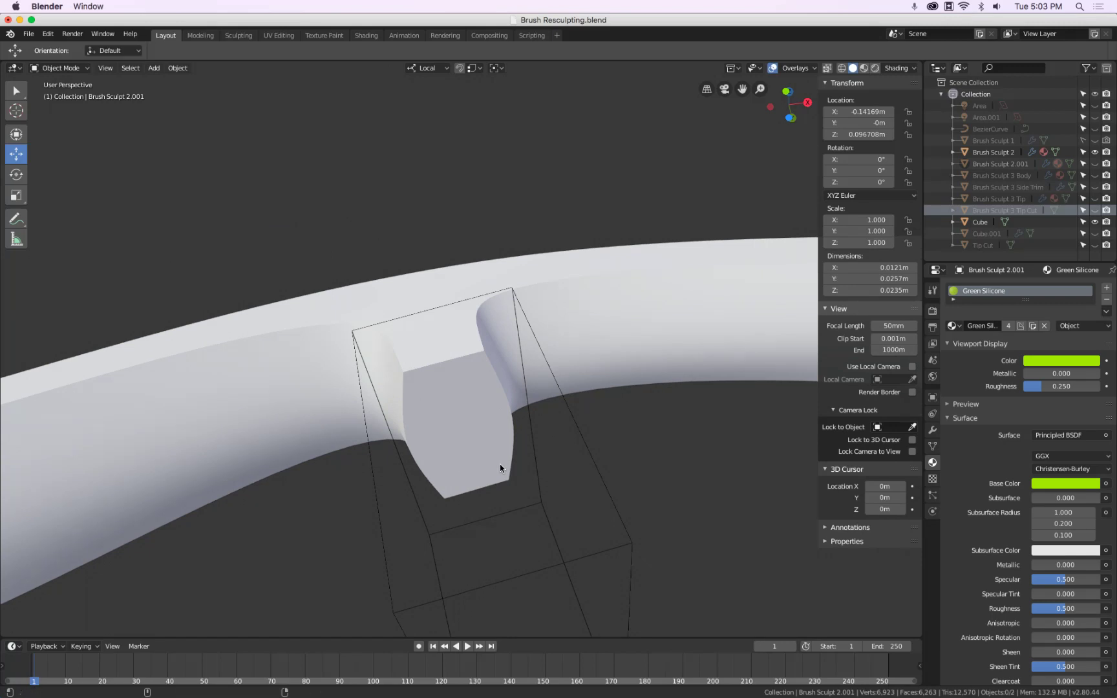
Show the hidden tip part and select the upper face of the cutting cube for editing.
{"action": "key", "text": "alt+h"}
{"action": "mouse_move", "coordinate": [500, 464]}
{"action": "middle_mouse_down"}
{"action": "mouse_move", "coordinate": [507, 371]}
{"action": "mouse_move", "coordinate": [496, 392]}
{"action": "mouse_move", "coordinate": [546, 471]}
{"action": "middle_mouse_up"}
{"action": "left_click", "coordinate": [523, 392]}
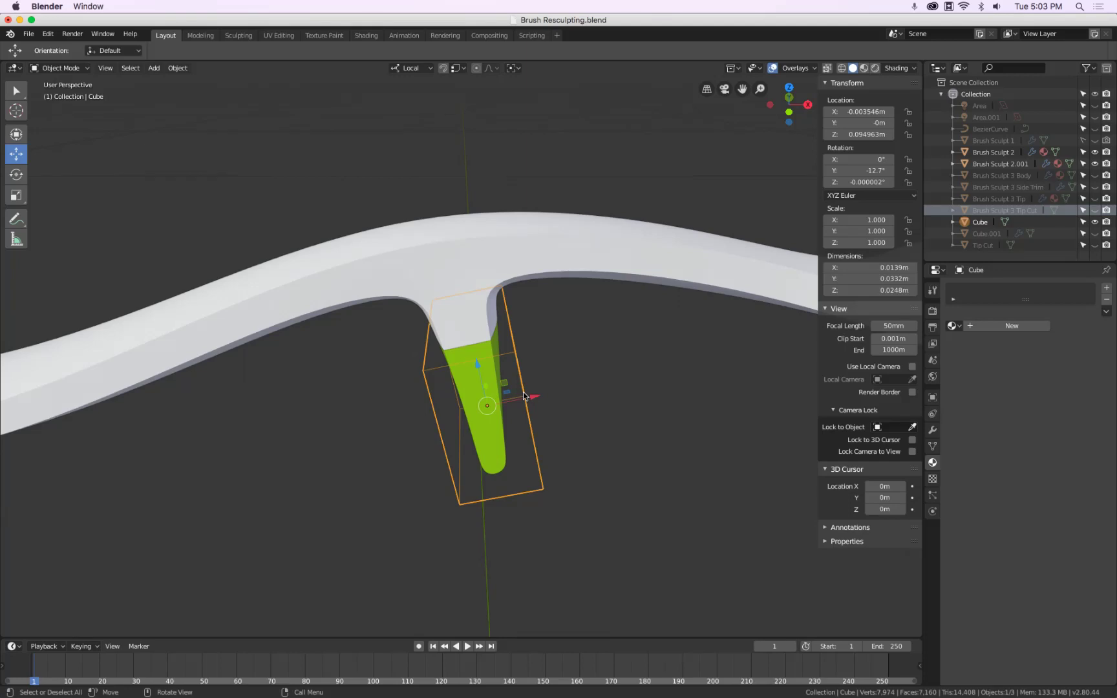
{"action": "key", "text": "Tab"}
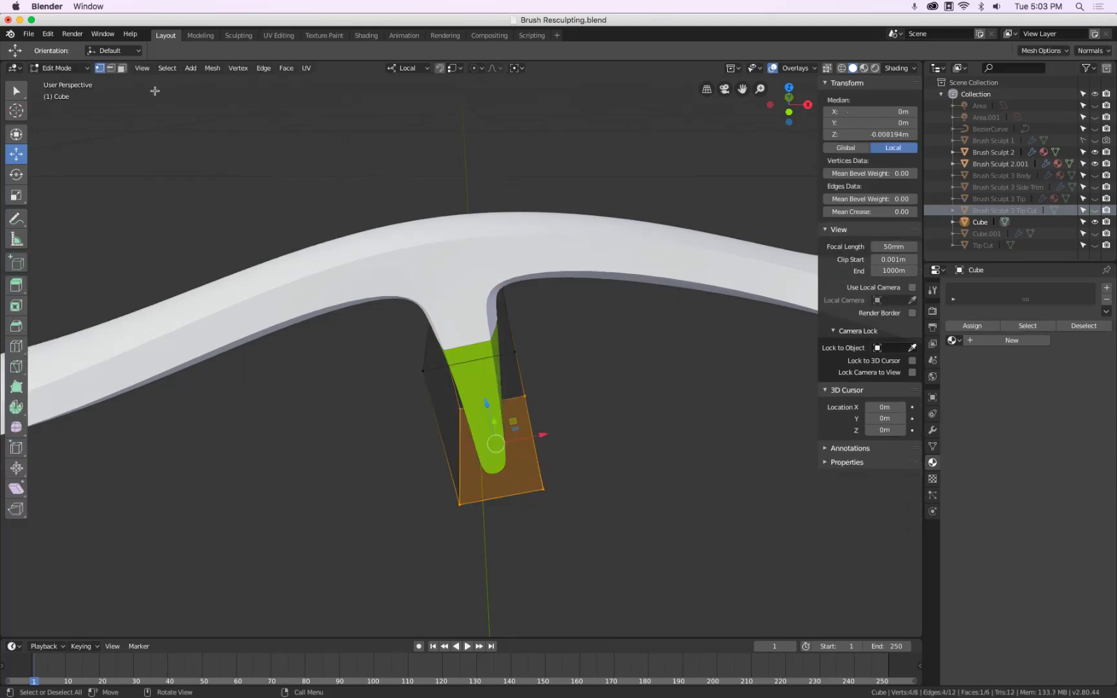
{"action": "left_click", "coordinate": [122, 68]}
{"action": "left_click", "coordinate": [474, 321]}
{"action": "middle_click_drag", "start_coordinate": [475, 321], "coordinate": [583, 308]}
Apply the cutting cube's scale in Object Mode.
{"action": "key", "text": "Tab"}
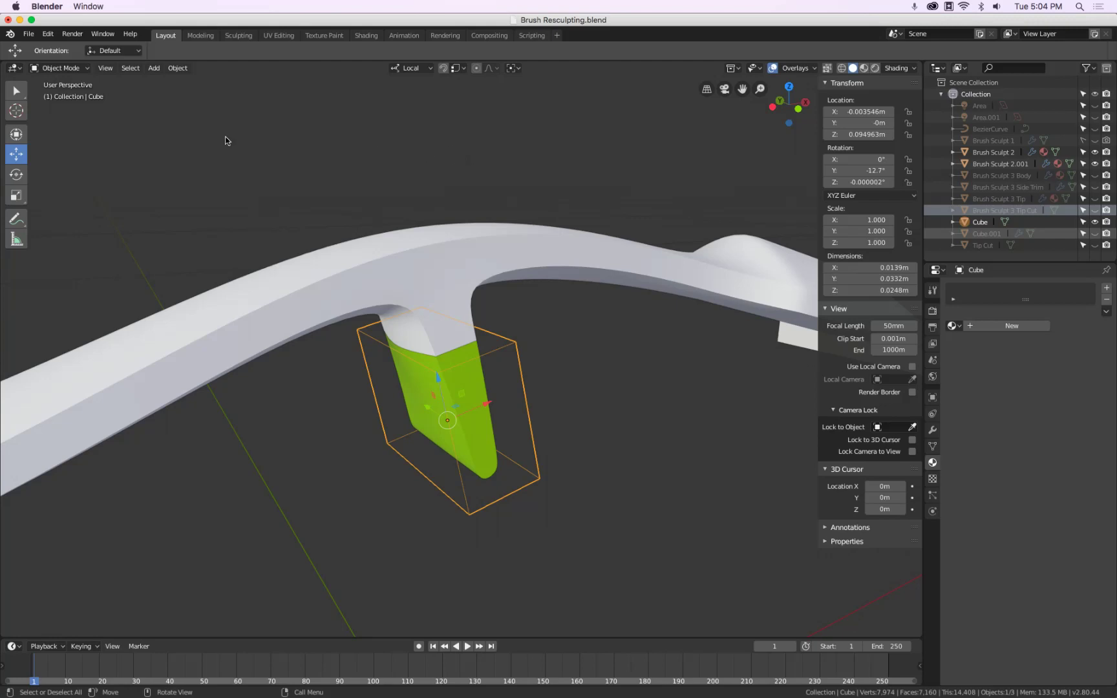
{"action": "left_click", "coordinate": [186, 67]}
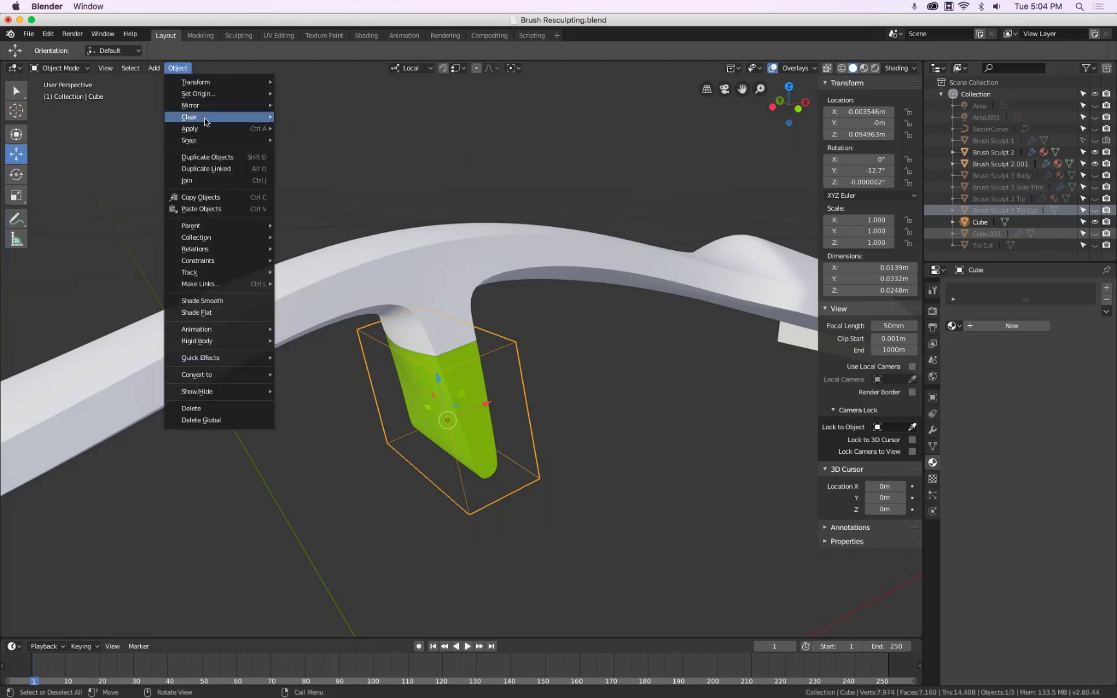
{"action": "mouse_move", "coordinate": [206, 129]}
{"action": "left_click", "coordinate": [302, 152]}
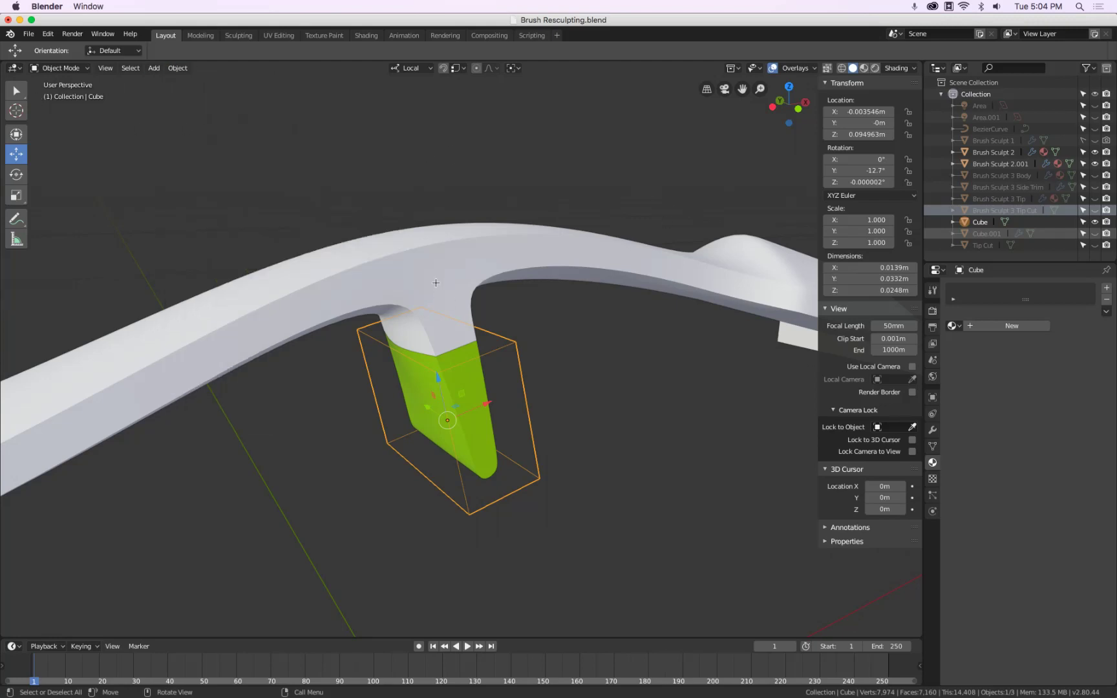
Inset the cutting cube's upper face by about 0.003 m in Edit Mode.
{"action": "key", "text": "KP_Decimal"}
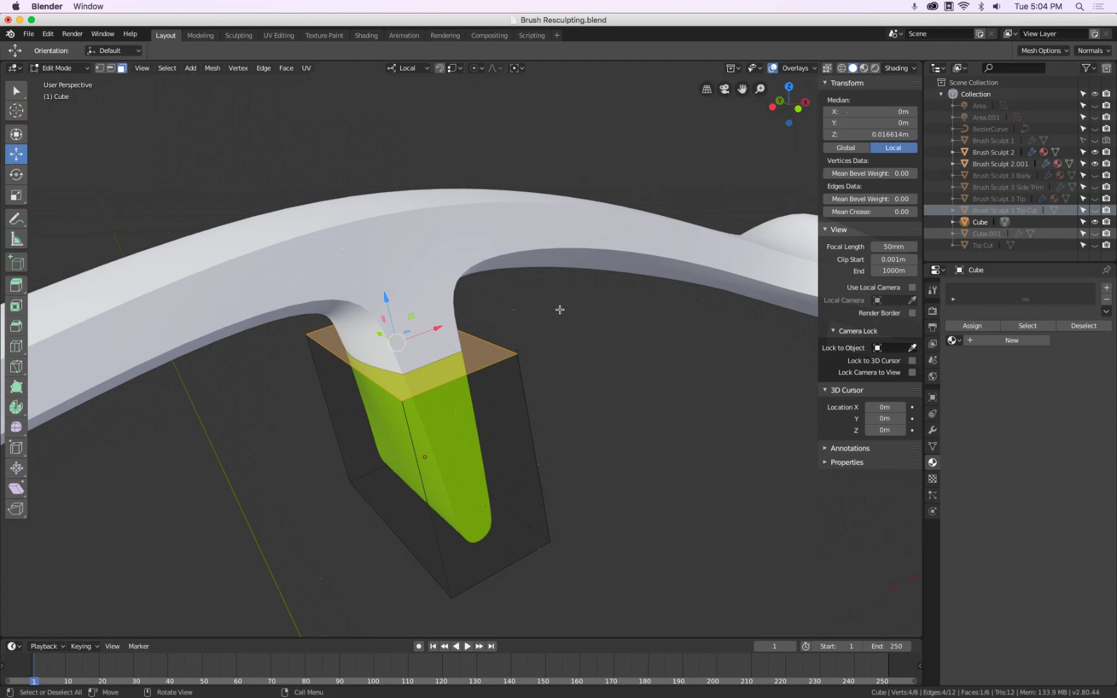
{"action": "key", "text": "i"}
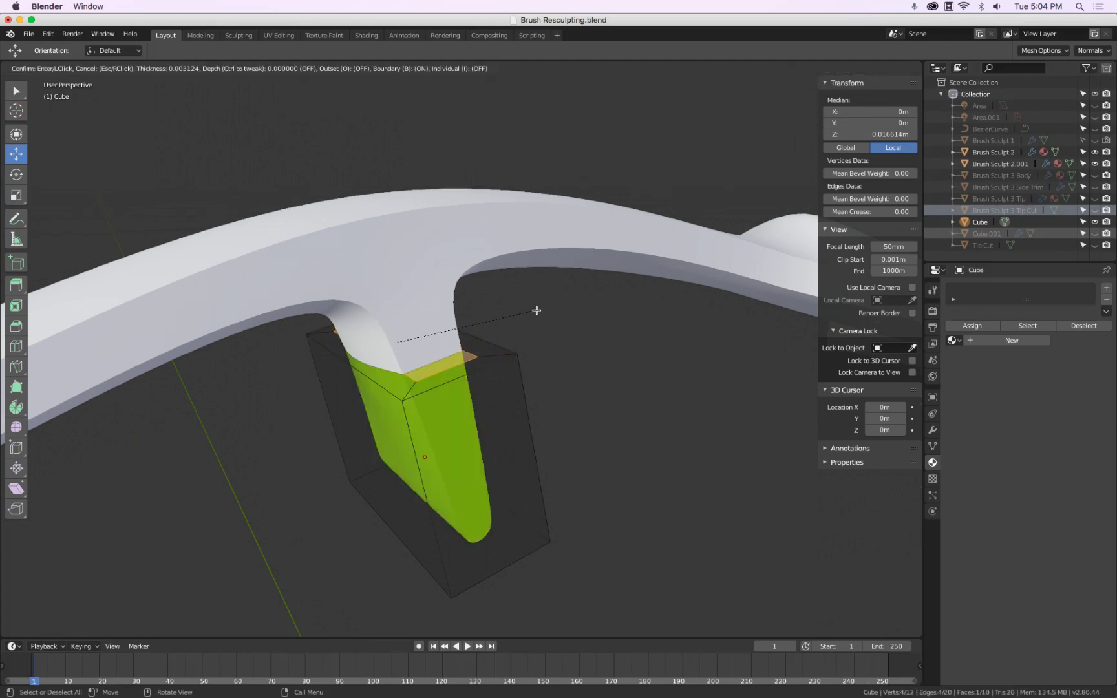
{"action": "left_click", "coordinate": [533, 311]}
Scale the inset face down along X, and along Y to about 0.0133 m long.
{"action": "mouse_move", "coordinate": [534, 310]}
{"action": "middle_mouse_down"}
{"action": "mouse_move", "coordinate": [484, 311]}
{"action": "mouse_move", "coordinate": [517, 321]}
{"action": "middle_mouse_up"}
{"action": "key", "text": "s"}
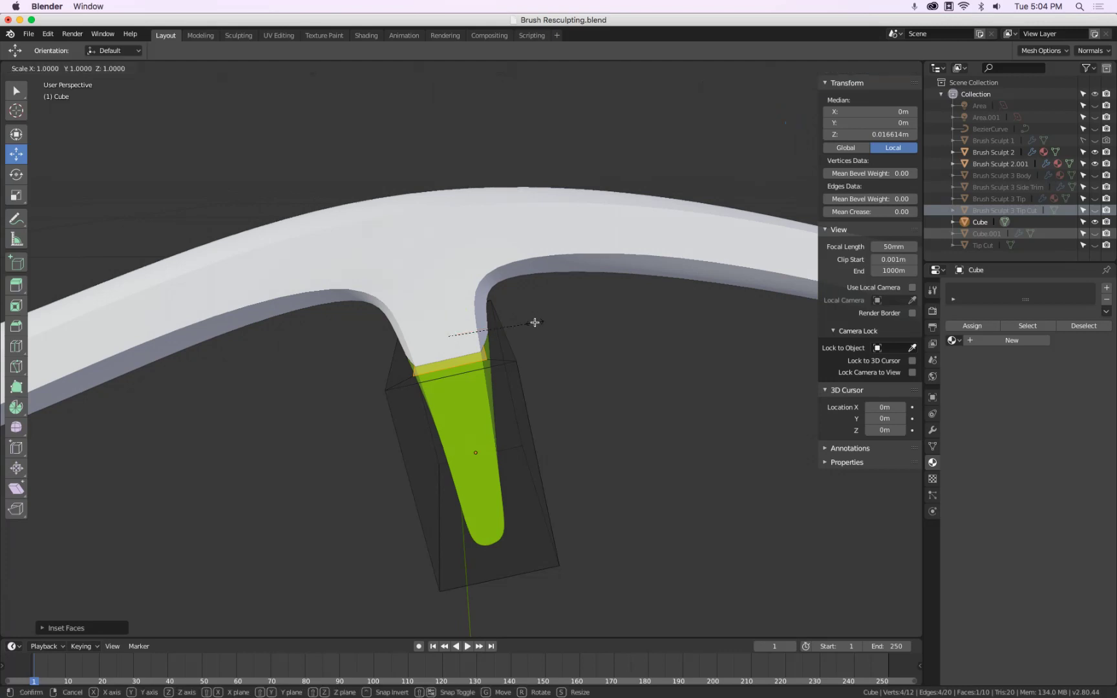
{"action": "key", "text": "x"}
{"action": "left_click", "coordinate": [513, 326]}
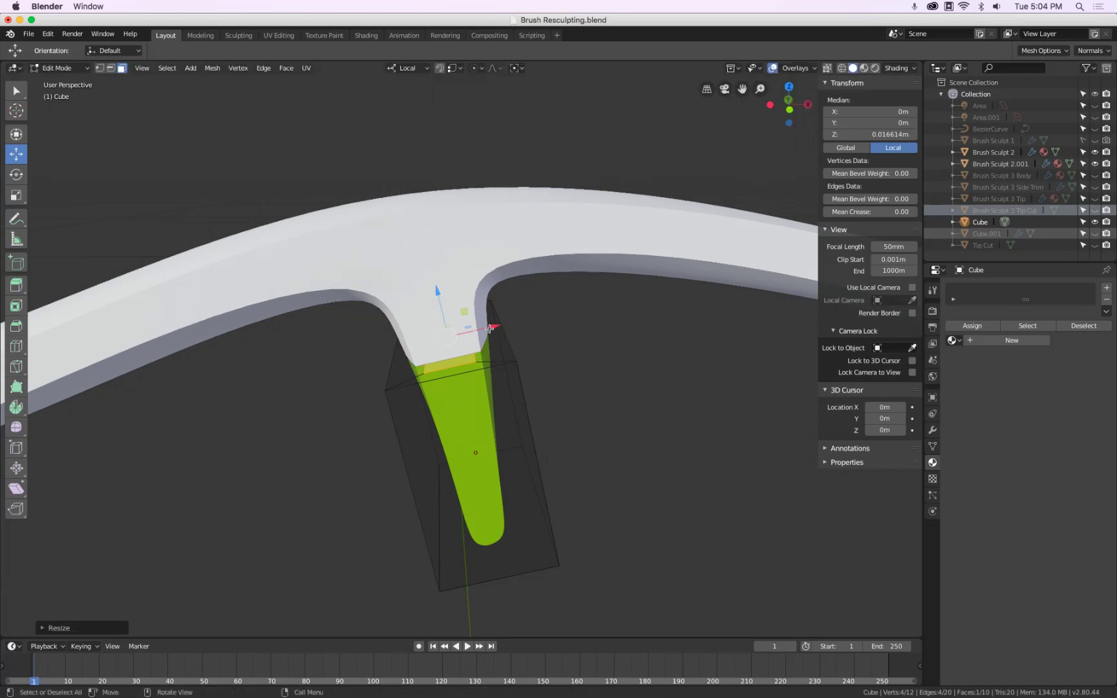
{"action": "middle_click_drag", "start_coordinate": [513, 326], "coordinate": [526, 327]}
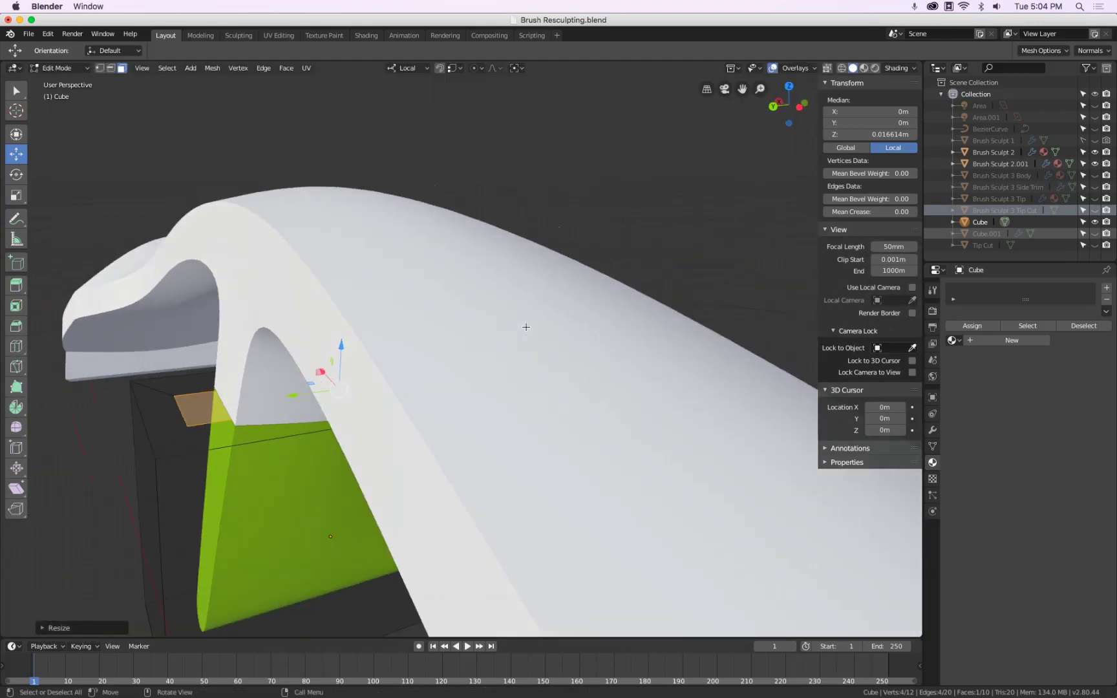
{"action": "key", "text": "s"}
{"action": "key", "text": "y"}
{"action": "left_click", "coordinate": [440, 342]}
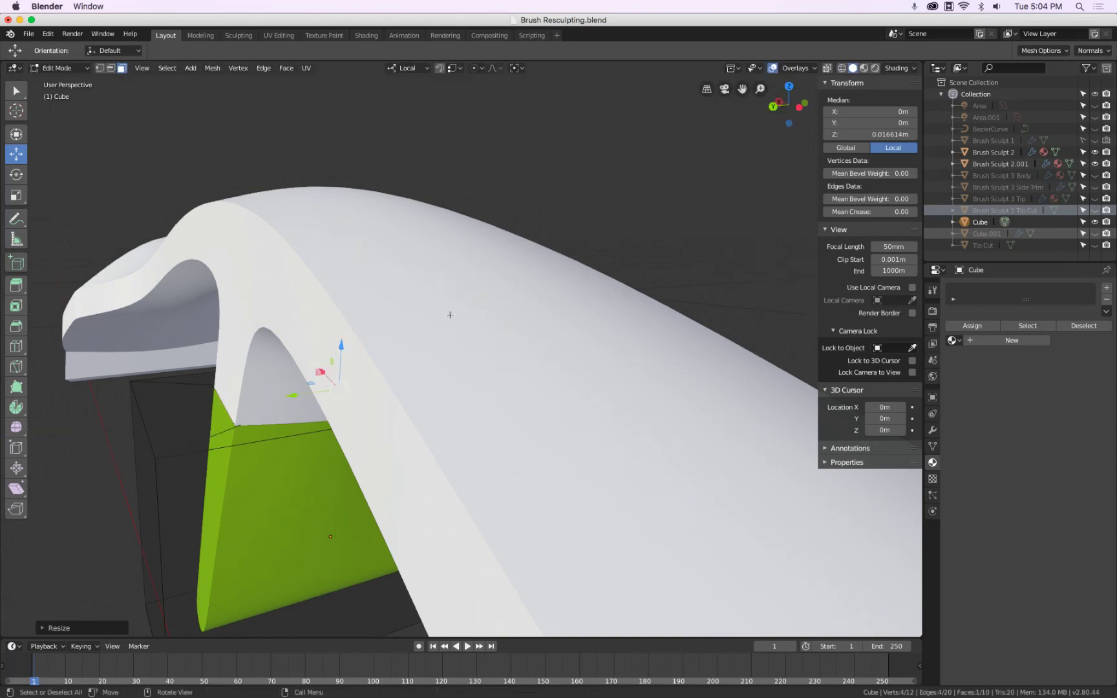
Switch to wireframe shading and rescale the inset face along X so it fits inside the stem.
{"action": "key", "text": "shift+z"}
{"action": "middle_click_drag", "start_coordinate": [443, 328], "coordinate": [461, 312]}
{"action": "key", "text": "s"}
{"action": "key", "text": "x"}
{"action": "key", "text": "x"}
{"action": "left_click", "coordinate": [486, 311]}
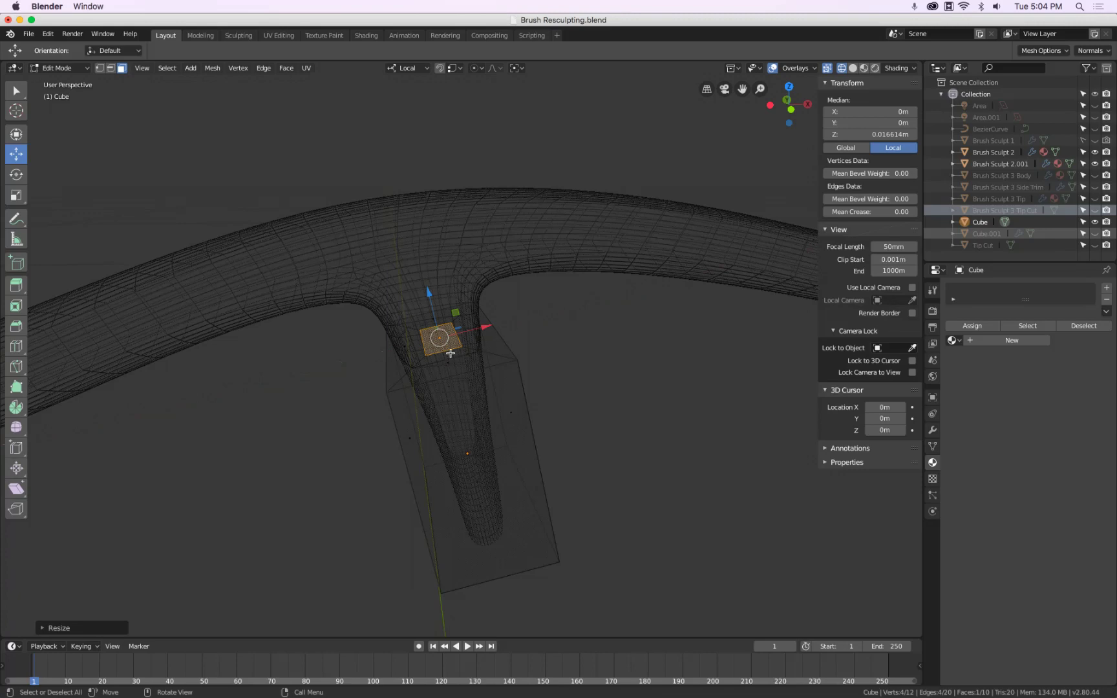
Turn on edge length display and set the scene's length unit to Millimeters.
{"action": "scroll", "coordinate": [450, 354], "scroll_direction": "up", "scroll_amount": 3}
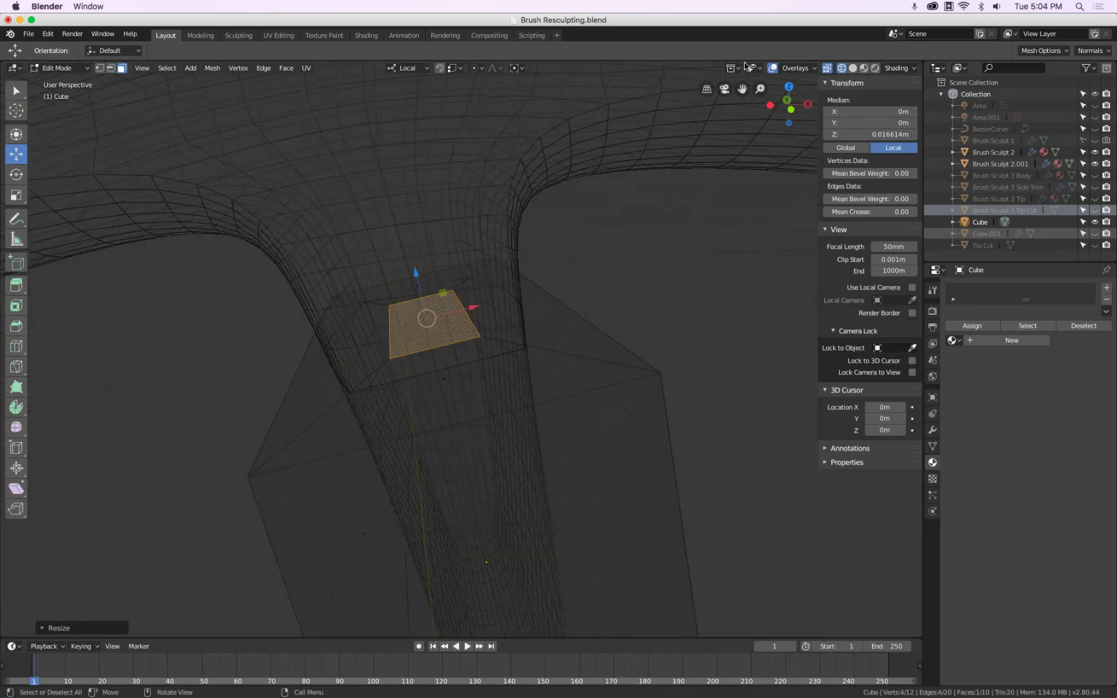
{"action": "left_click", "coordinate": [794, 69]}
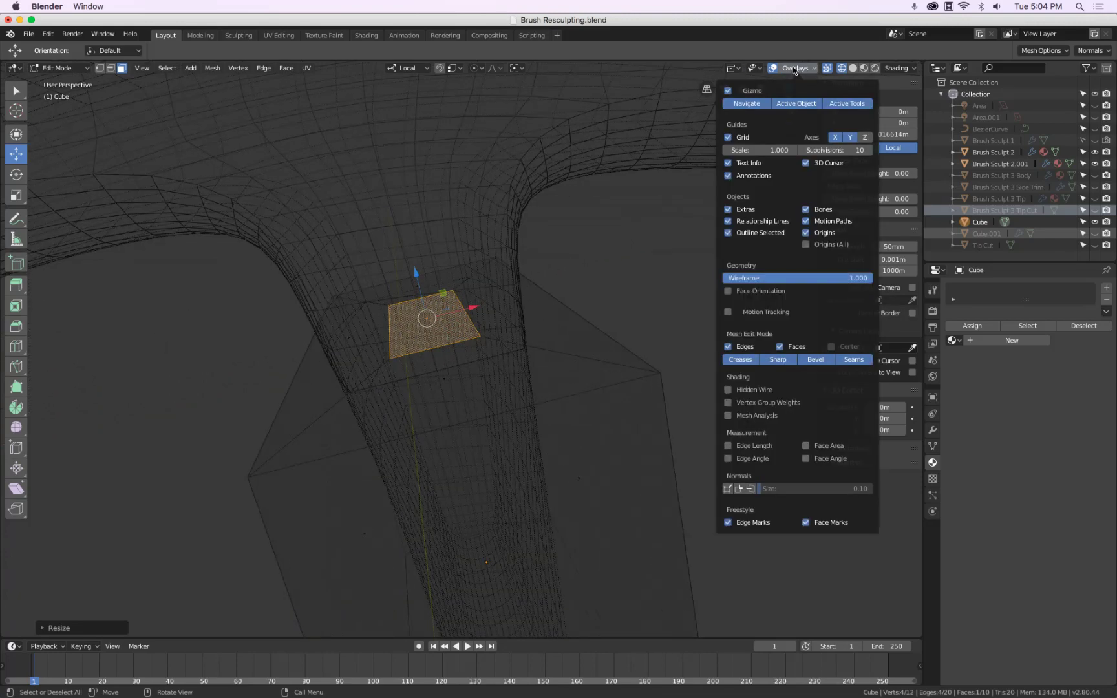
{"action": "left_click", "coordinate": [754, 445]}
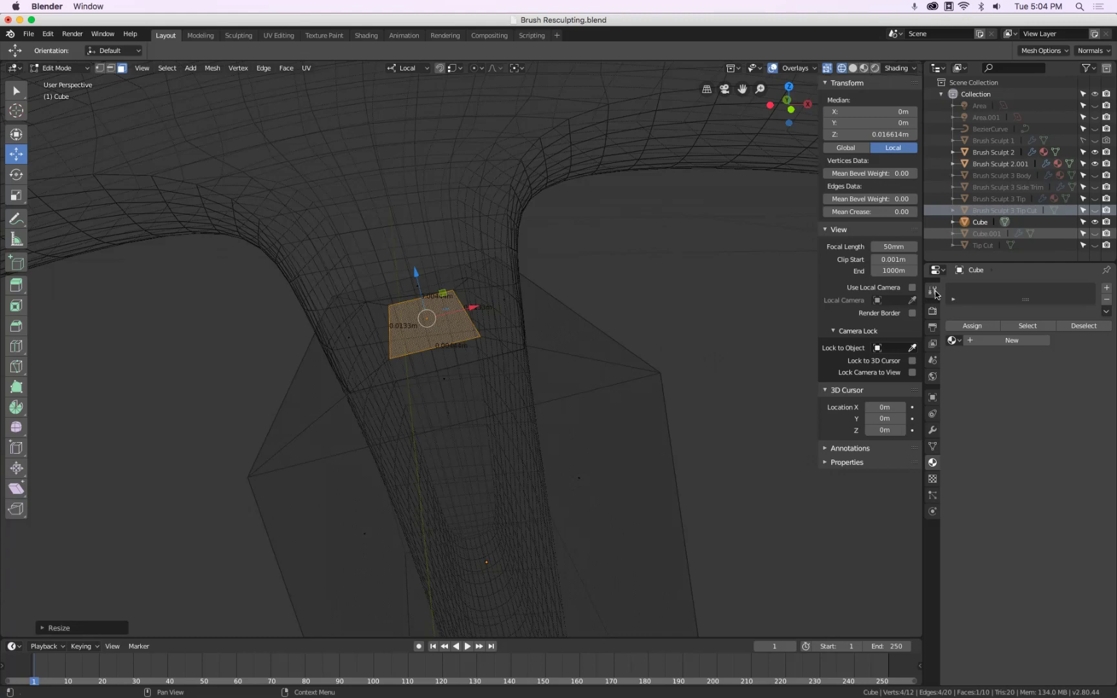
{"action": "left_click", "coordinate": [934, 361]}
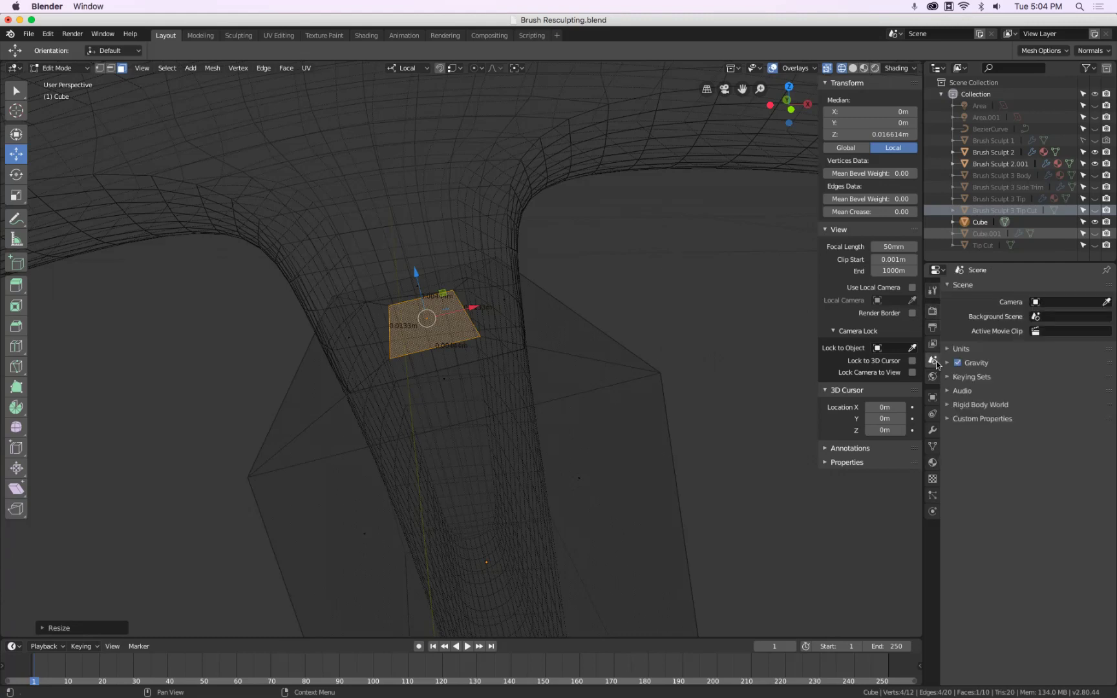
{"action": "left_click", "coordinate": [949, 348]}
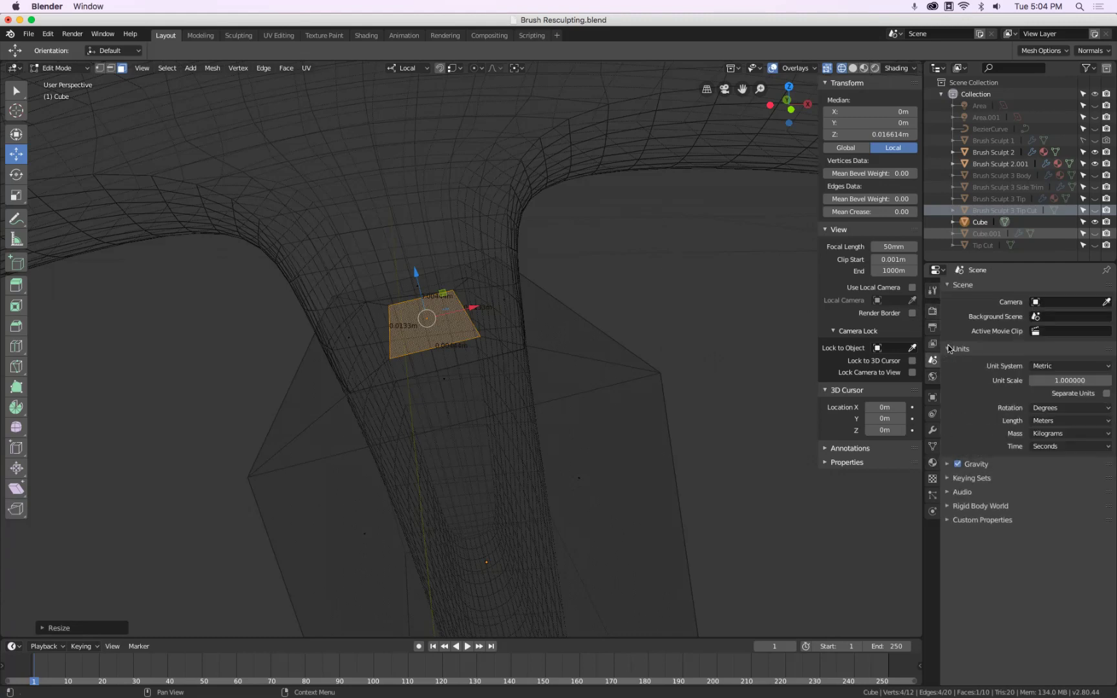
{"action": "left_click", "coordinate": [1063, 421]}
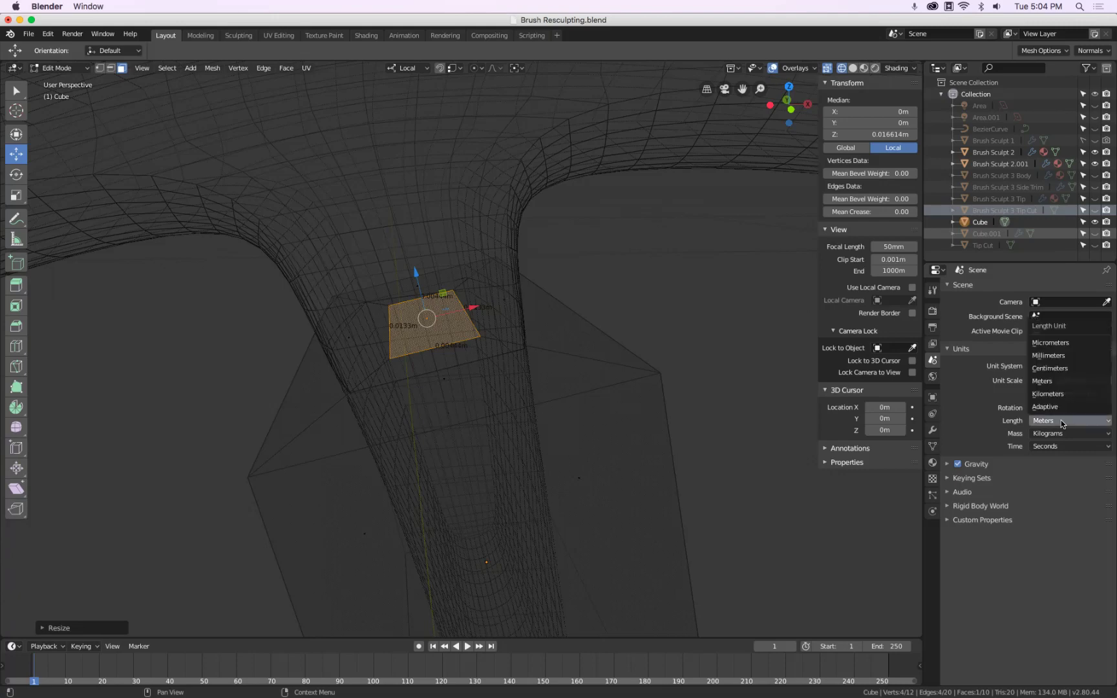
{"action": "left_click", "coordinate": [1070, 359]}
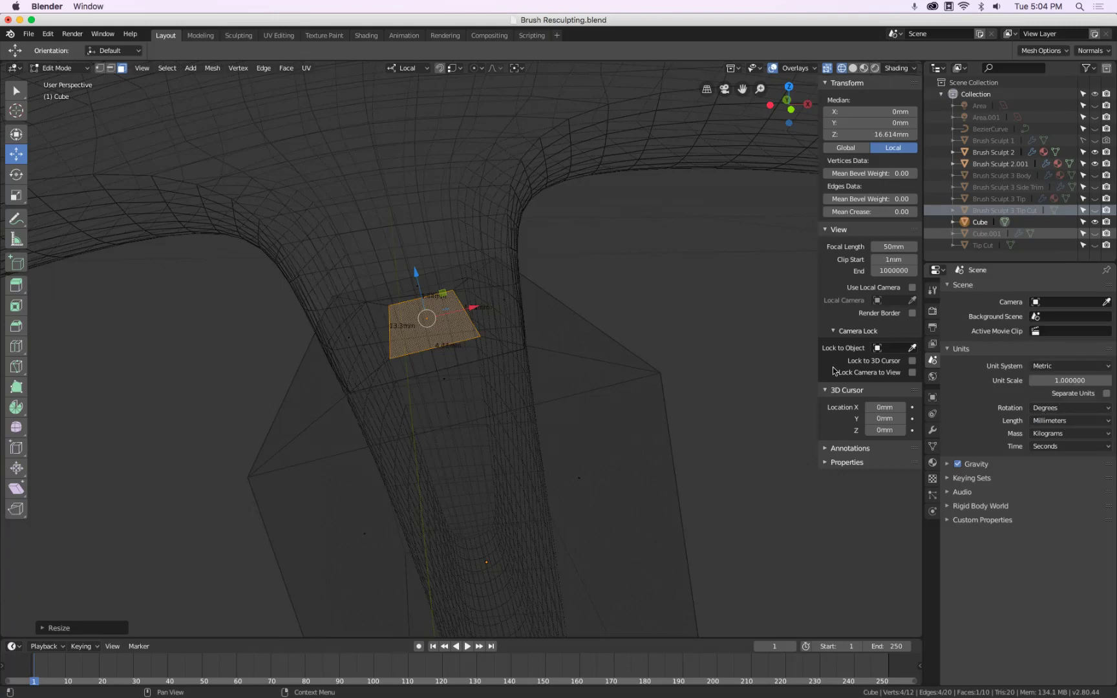
Extrude the inset face about 4.4 mm up into the stem and return to Object Mode with solid shading.
{"action": "middle_click_drag", "start_coordinate": [388, 339], "coordinate": [481, 319]}
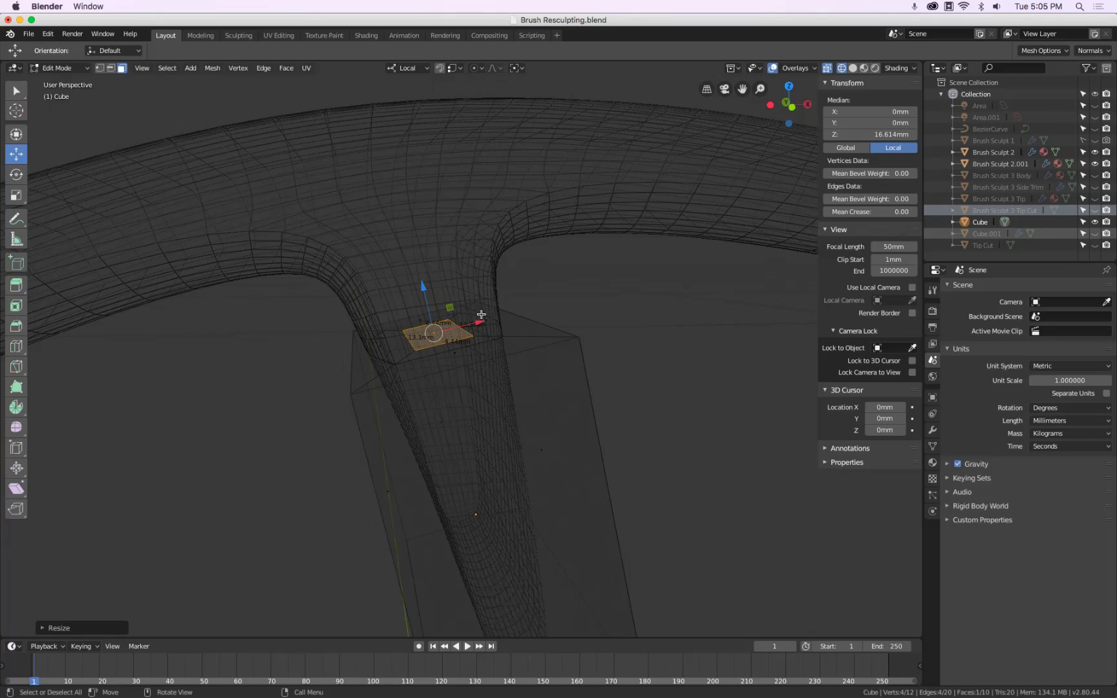
{"action": "key", "text": "e"}
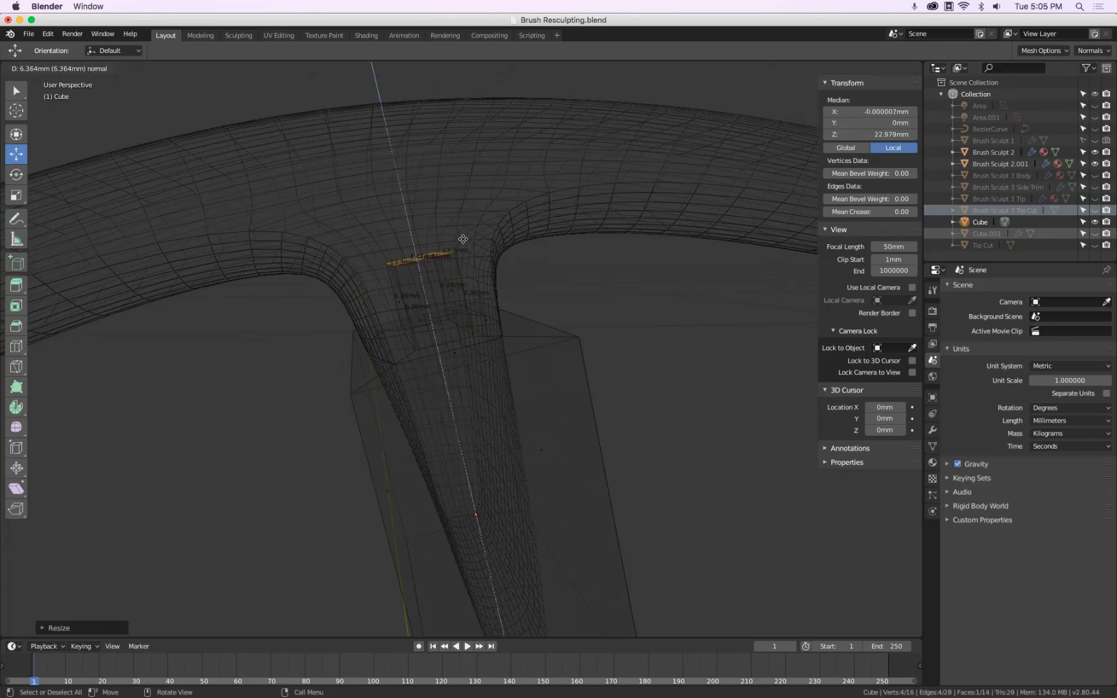
{"action": "left_click", "coordinate": [464, 261]}
{"action": "mouse_move", "coordinate": [539, 339]}
{"action": "middle_mouse_down"}
{"action": "mouse_move", "coordinate": [493, 334]}
{"action": "mouse_move", "coordinate": [480, 361]}
{"action": "middle_mouse_up"}
{"action": "key", "text": "Tab"}
{"action": "key", "text": "shift+z"}
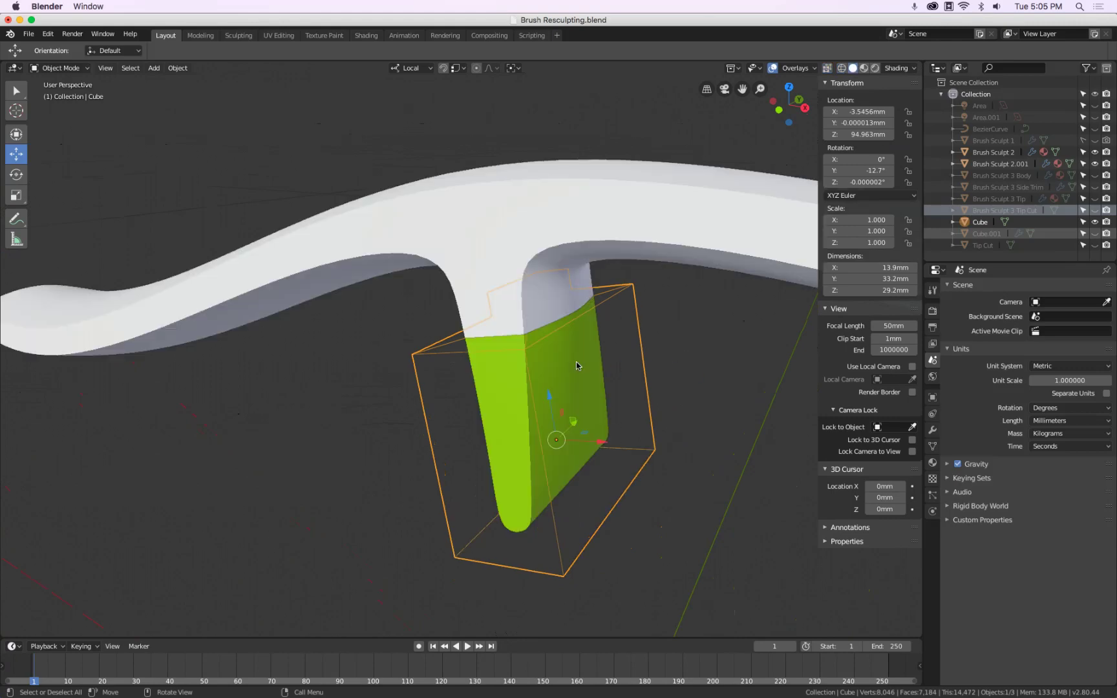
Hide the cutting cube and the green tip and examine the socket cut into the body's stem.
{"action": "key", "text": "h"}
{"action": "key", "text": "slash"}
{"action": "middle_click_drag", "start_coordinate": [581, 304], "coordinate": [591, 431]}
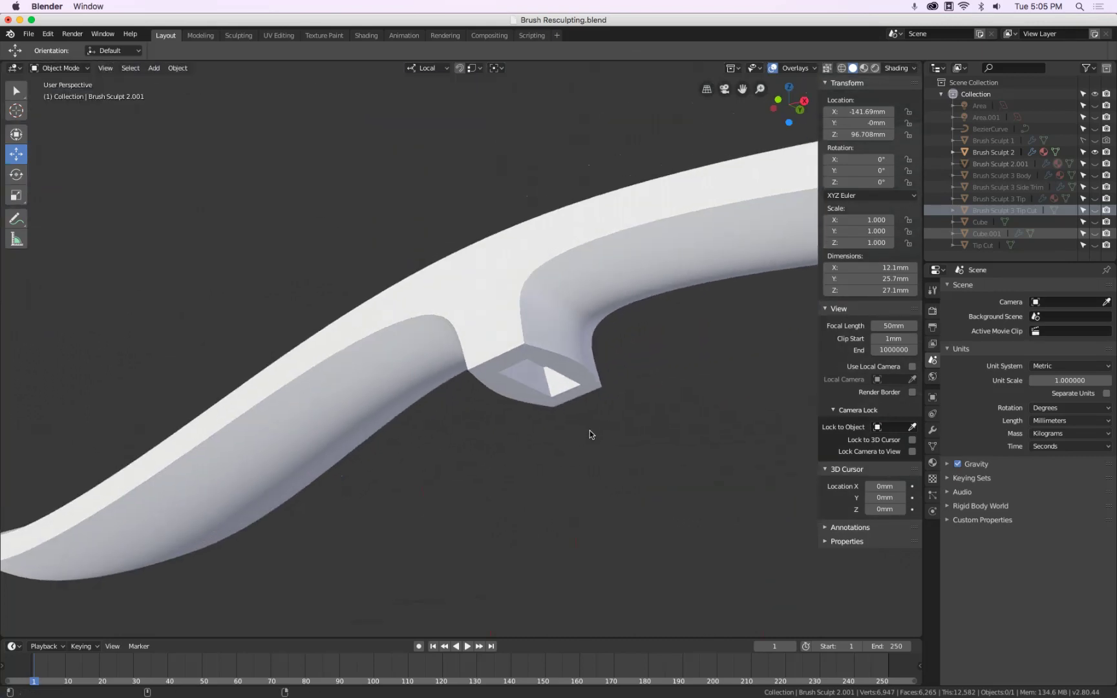
Isolate the green tip by hiding the brush body and examine its peg, including from the front.
{"action": "key", "text": "alt+h"}
{"action": "left_click", "coordinate": [540, 247]}
{"action": "key", "text": "h"}
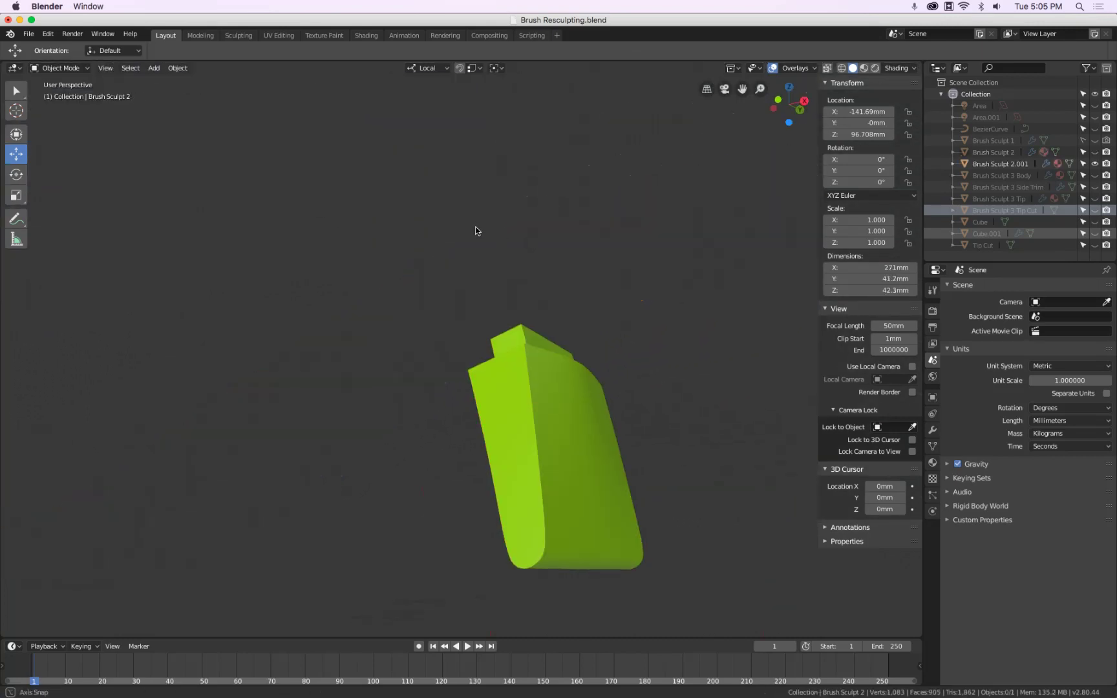
{"action": "mouse_move", "coordinate": [474, 242]}
{"action": "middle_mouse_down"}
{"action": "mouse_move", "coordinate": [535, 311]}
{"action": "mouse_move", "coordinate": [579, 307]}
{"action": "mouse_move", "coordinate": [557, 298]}
{"action": "middle_mouse_up"}
{"action": "scroll", "coordinate": [559, 297], "scroll_direction": "down", "scroll_amount": 3}
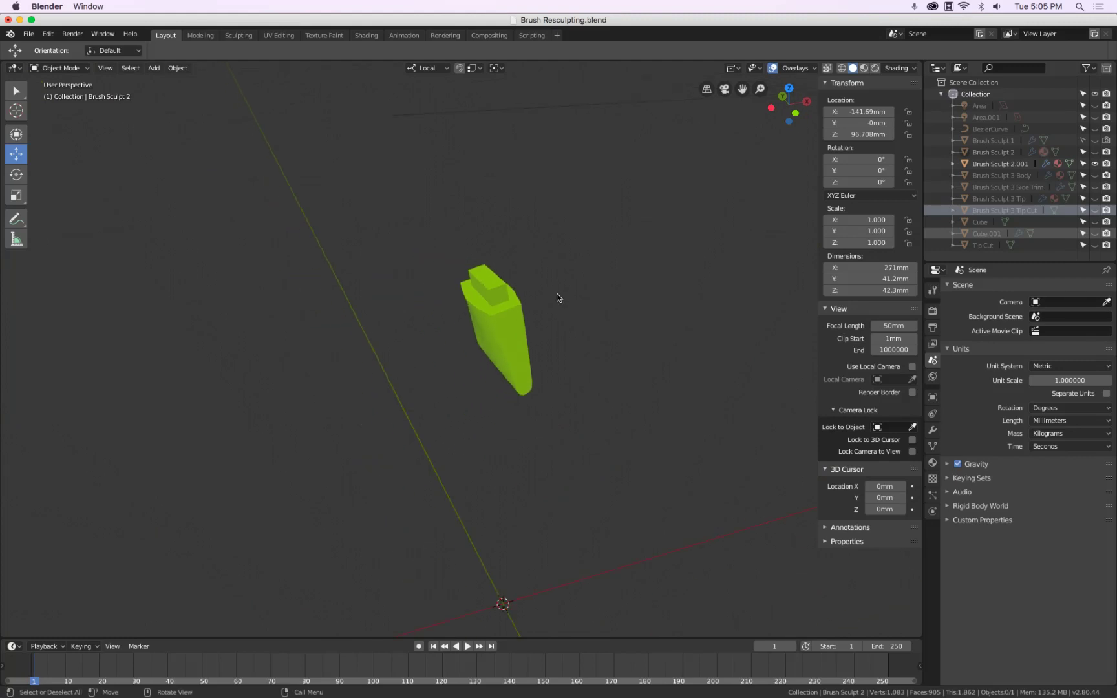
{"action": "key", "text": "KP_1"}
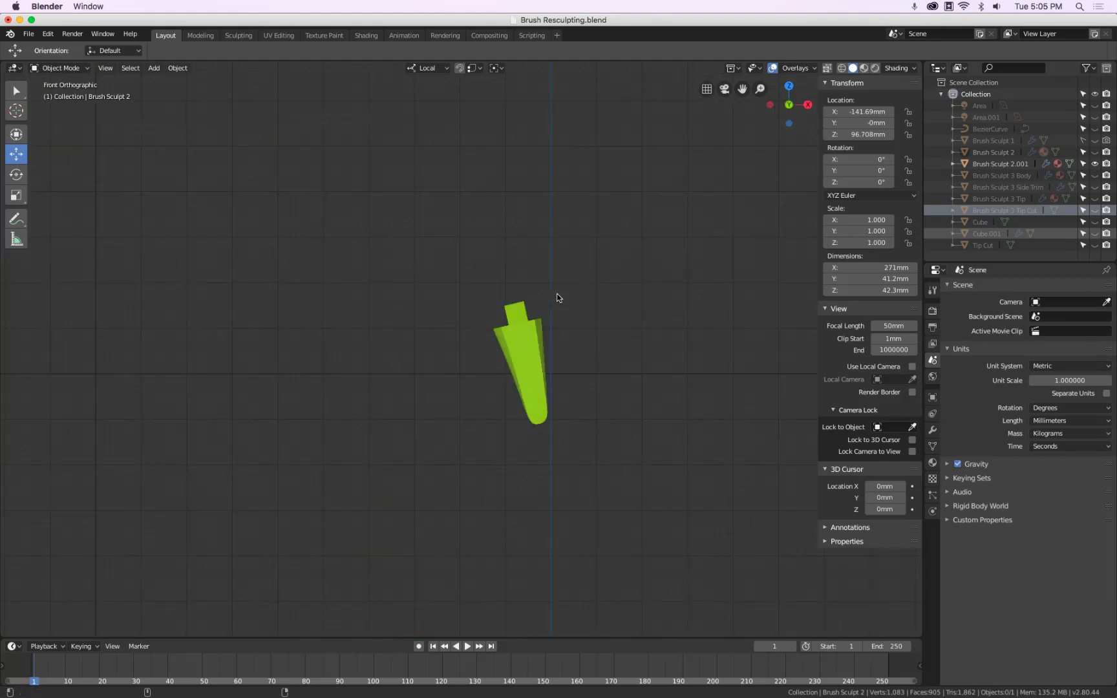
Show the brush body again and make the BezierCurve and the cutting cube visible.
{"action": "key", "text": "alt+h"}
{"action": "scroll", "coordinate": [569, 300], "scroll_direction": "down", "scroll_amount": 4}
{"action": "scroll", "coordinate": [570, 299], "scroll_direction": "up", "scroll_amount": 2}
{"action": "scroll", "coordinate": [570, 296], "scroll_direction": "up", "scroll_amount": 1}
{"action": "scroll", "coordinate": [571, 296], "scroll_direction": "down", "scroll_amount": 2}
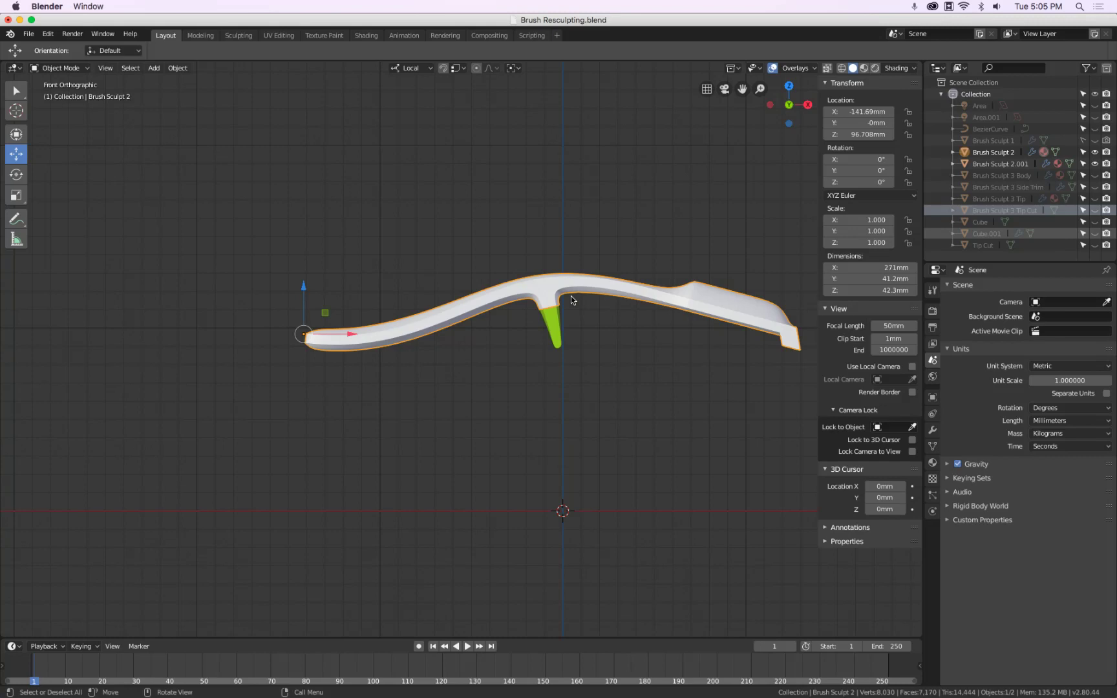
{"action": "left_click", "coordinate": [1095, 129]}
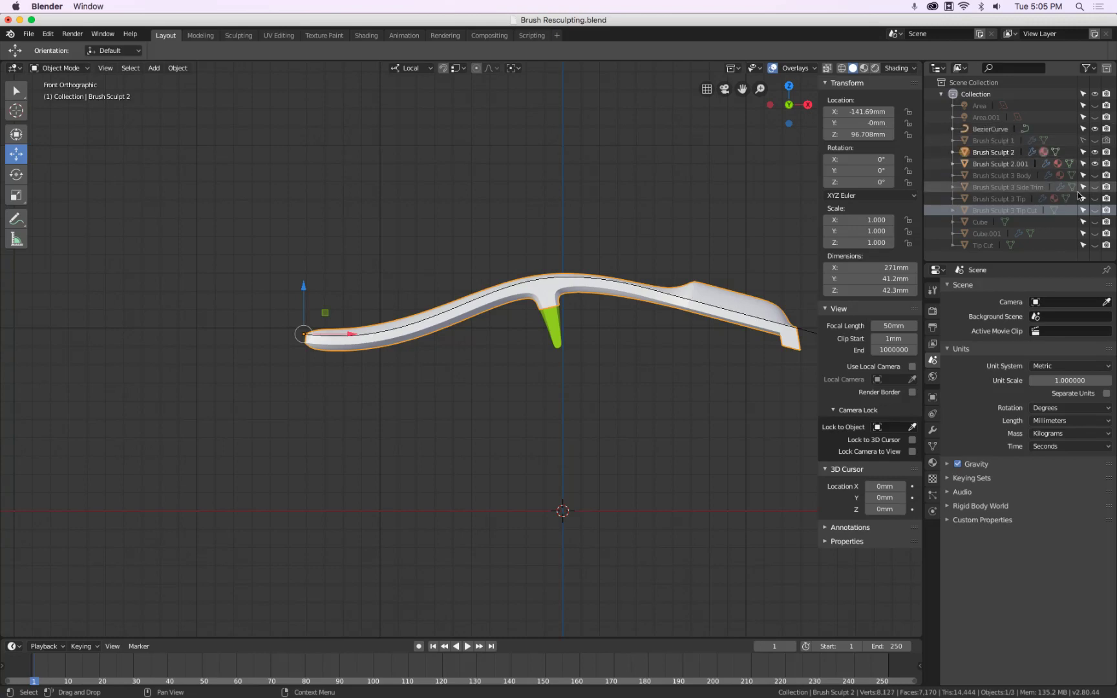
{"action": "left_click", "coordinate": [1094, 222]}
Try to move the brush body on its own, without the curve and the cutting cube.
{"action": "scroll", "coordinate": [575, 349], "scroll_direction": "up", "scroll_amount": 5}
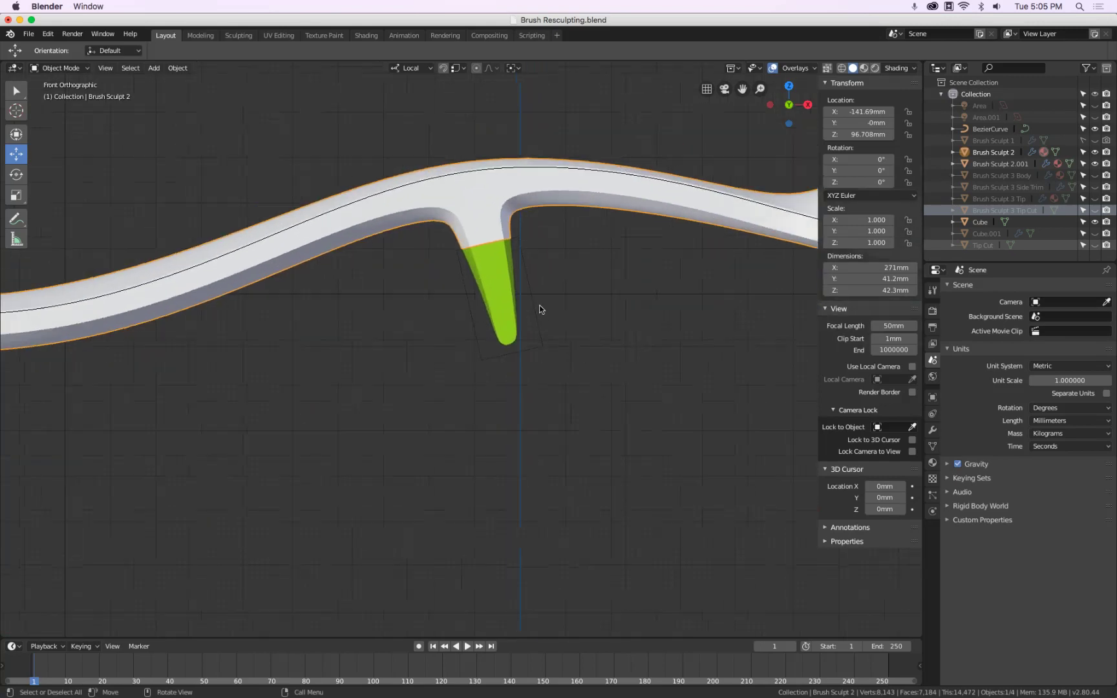
{"action": "scroll", "coordinate": [542, 309], "scroll_direction": "down", "scroll_amount": 3}
{"action": "key", "text": "g"}
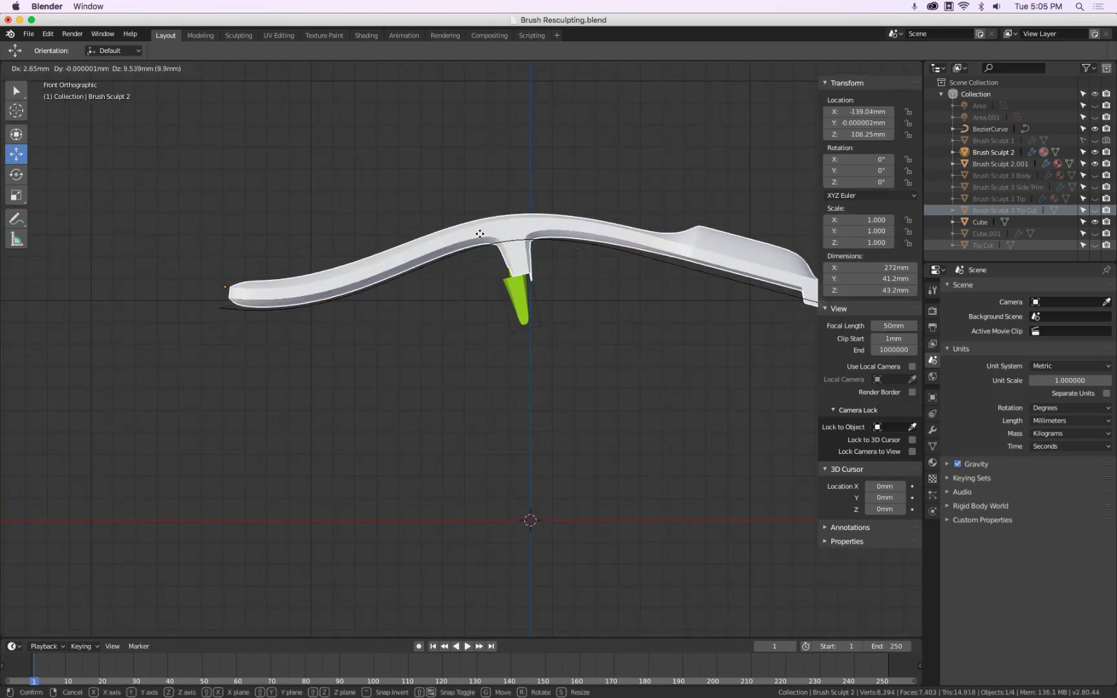
{"action": "key", "text": "Escape"}
Select the green tip, brush body, cutting cube and BezierCurve together and try moving them as one.
{"action": "left_click", "coordinate": [514, 292]}
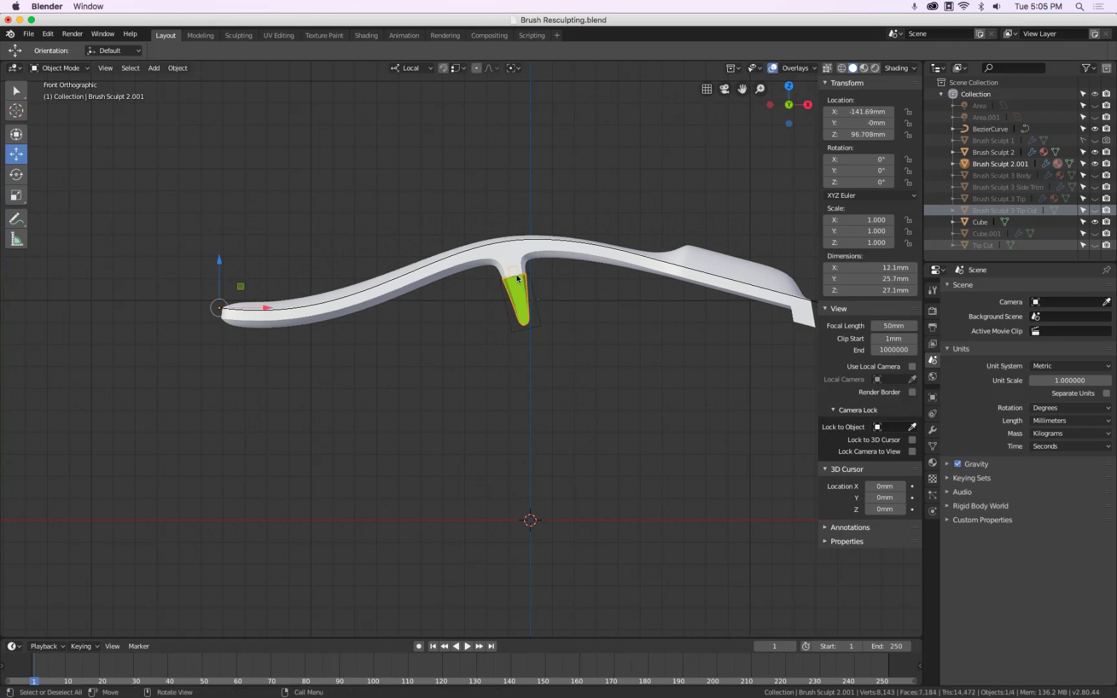
{"action": "left_click", "coordinate": [505, 257], "text": "shift"}
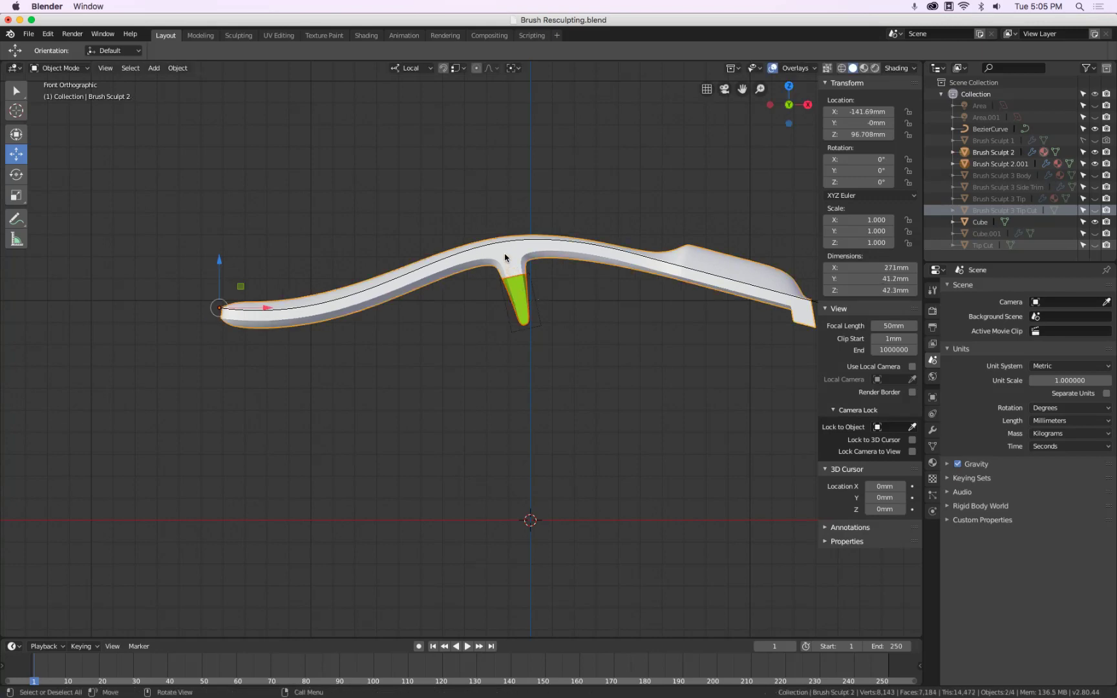
{"action": "left_click", "coordinate": [540, 304], "text": "shift"}
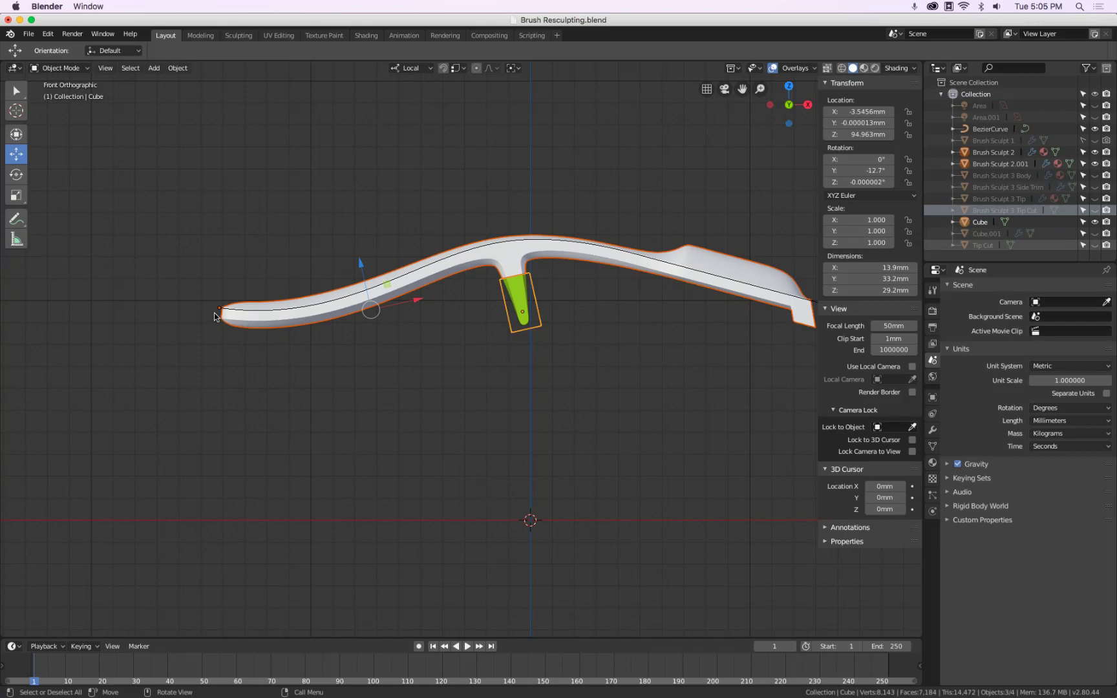
{"action": "scroll", "coordinate": [215, 316], "scroll_direction": "up", "scroll_amount": 4}
{"action": "left_click", "coordinate": [229, 305], "text": "shift"}
{"action": "scroll", "coordinate": [230, 305], "scroll_direction": "down", "scroll_amount": 8}
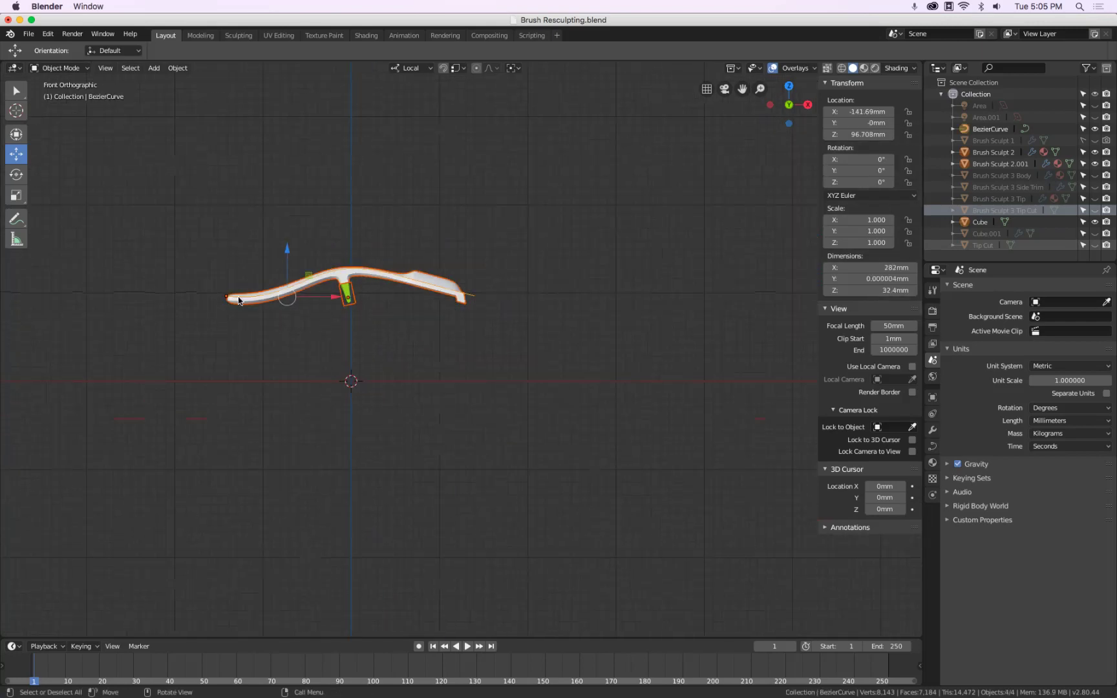
{"action": "scroll", "coordinate": [368, 335], "scroll_direction": "up", "scroll_amount": 3}
{"action": "key", "text": "g"}
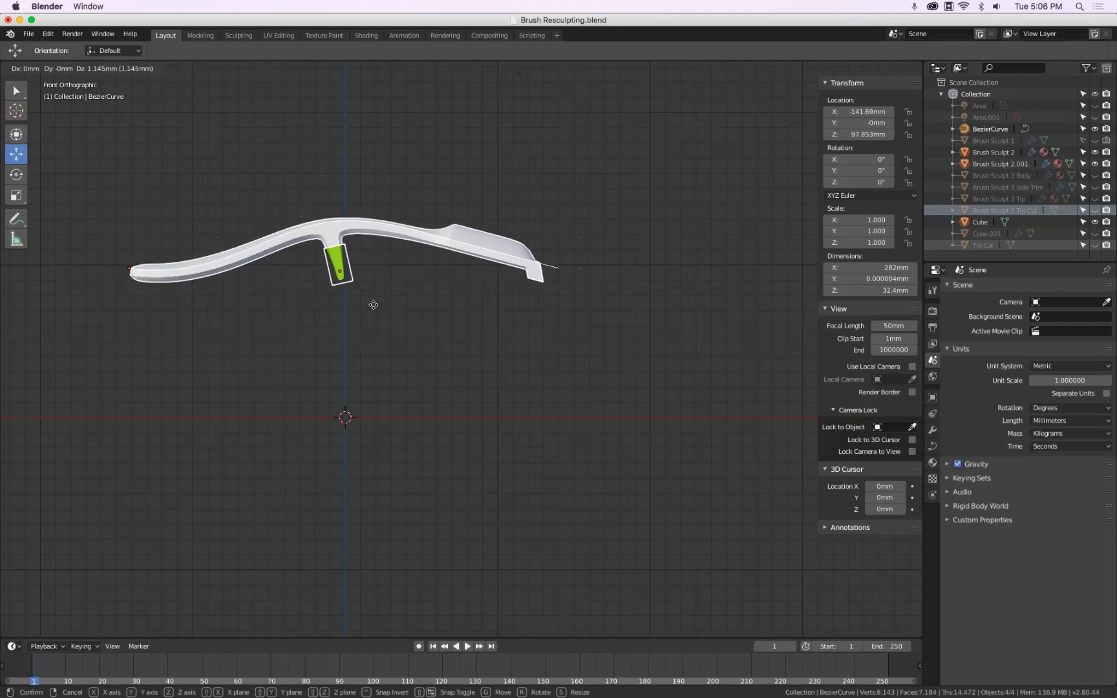
{"action": "left_click", "coordinate": [412, 348]}
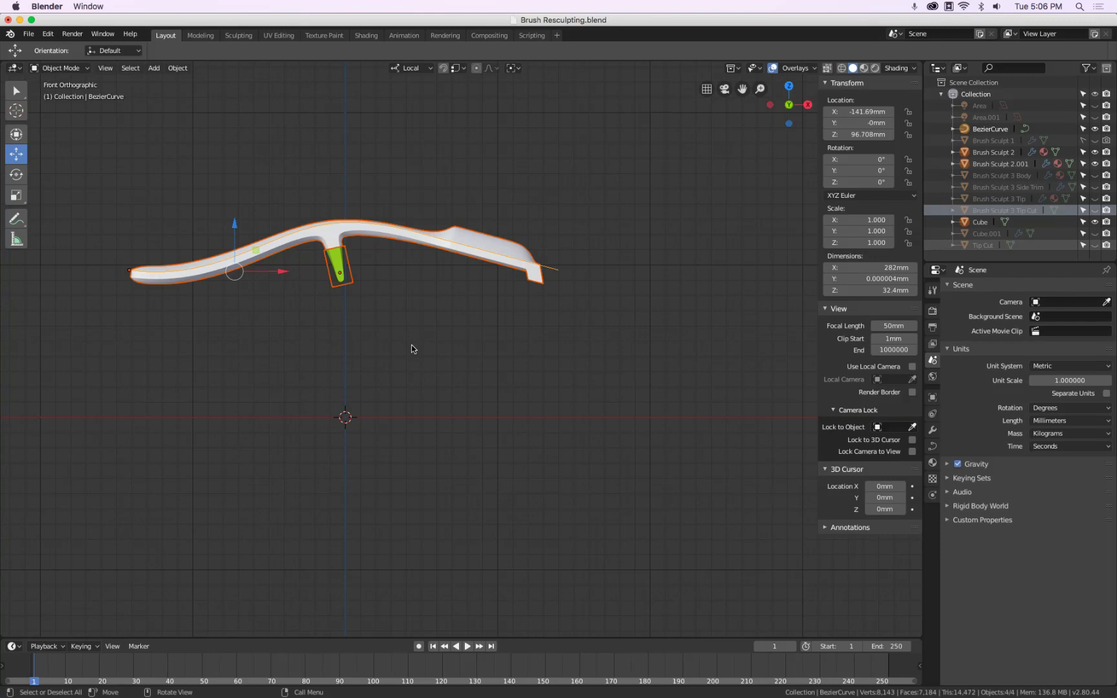
{"action": "key", "text": "KP_7"}
{"action": "key", "text": "KP_1"}
{"action": "key", "text": "KP_3"}
{"action": "key", "text": "KP_8"}
{"action": "key", "text": "KP_1"}
Open the green tip's mesh for editing in solid shading and turn off the Subdivision modifier's Edit Mode display.
{"action": "scroll", "coordinate": [323, 297], "scroll_direction": "up", "scroll_amount": 8}
{"action": "left_click", "coordinate": [378, 294]}
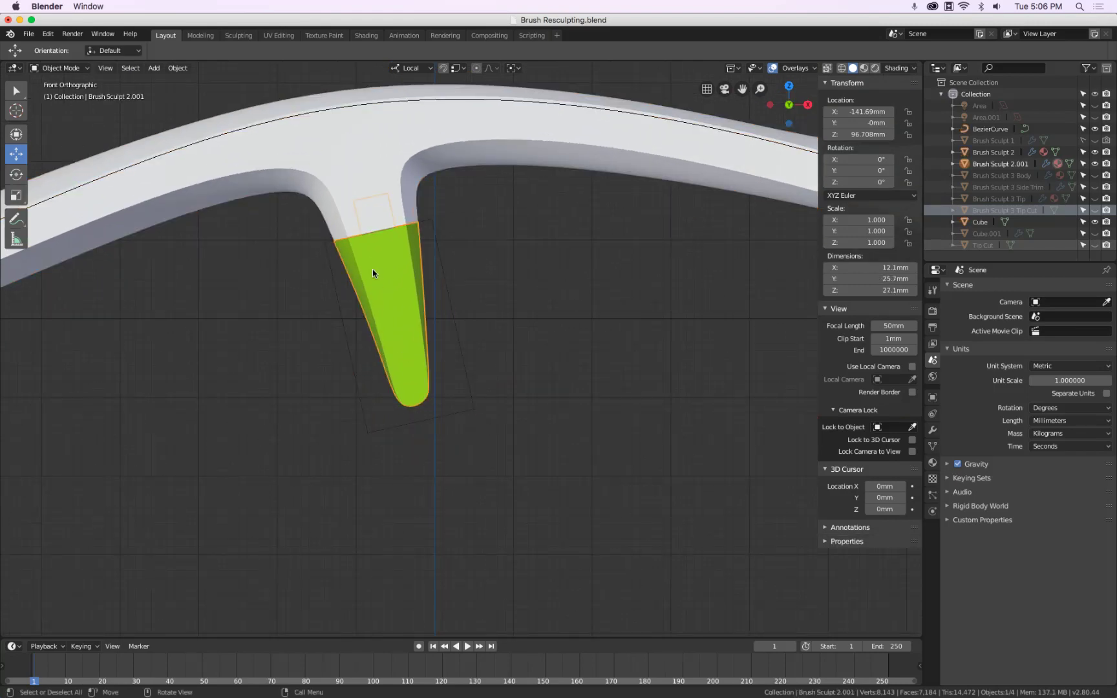
{"action": "key", "text": "Tab"}
{"action": "key", "text": "Tab"}
{"action": "key", "text": "Tab"}
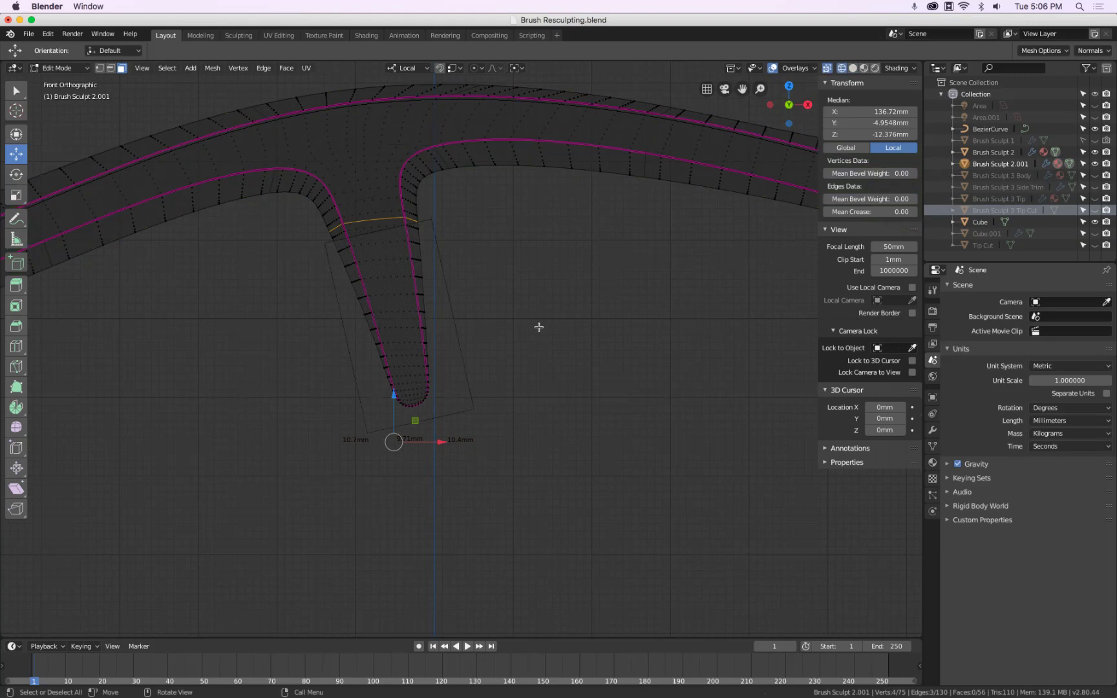
{"action": "key", "text": "alt+z"}
{"action": "key", "text": "alt+z"}
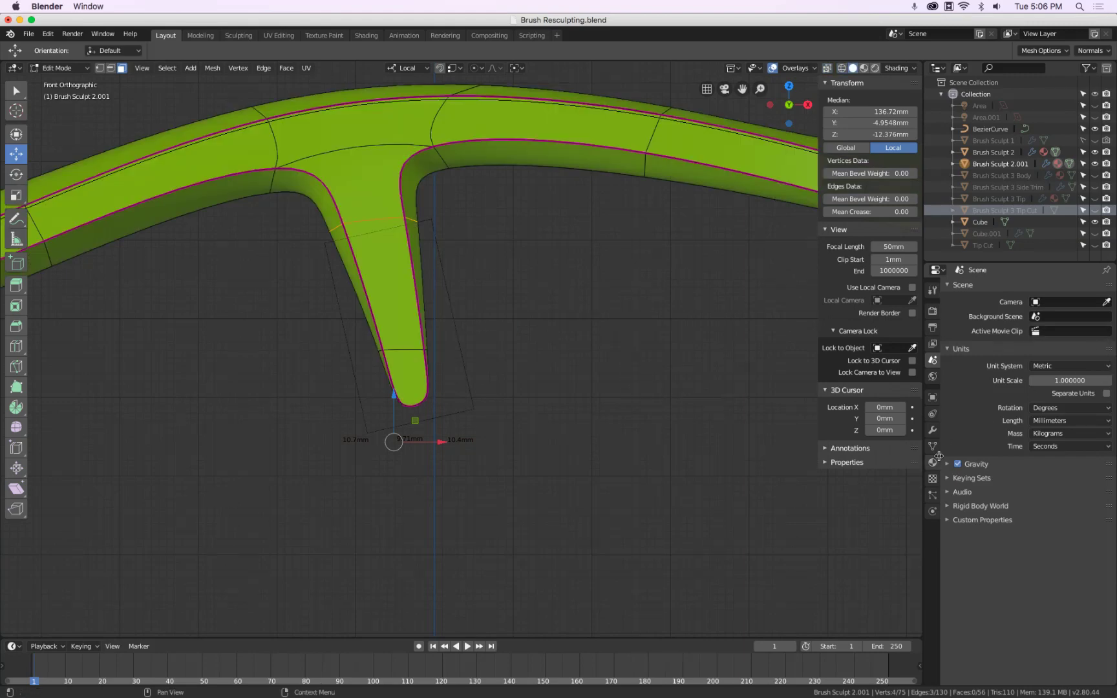
{"action": "left_click", "coordinate": [932, 430]}
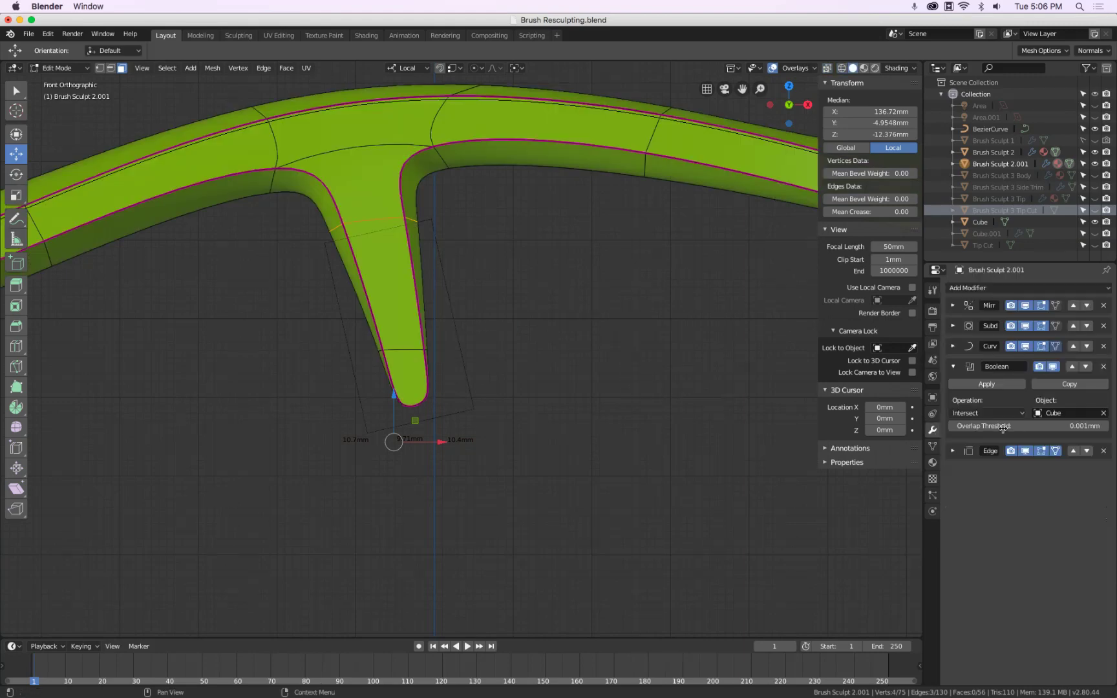
{"action": "left_click", "coordinate": [1041, 326]}
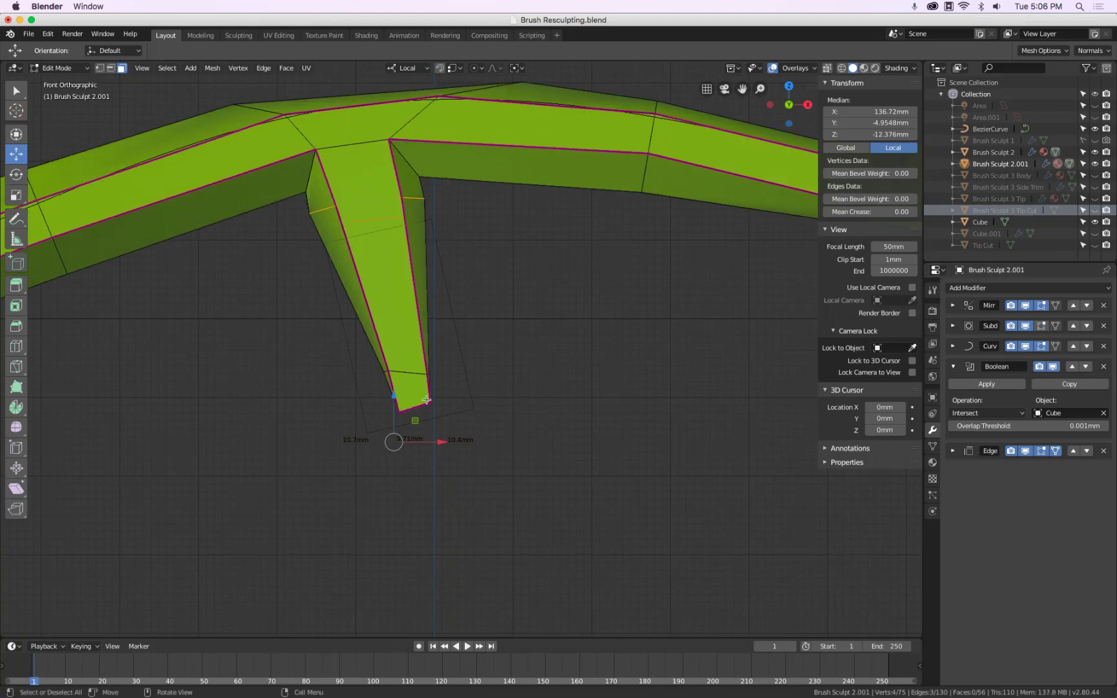
Select the edge loop near the stem's lower end and slide it up from the end by a factor of about 0.33.
{"action": "left_click", "coordinate": [407, 372], "text": "alt+shift"}
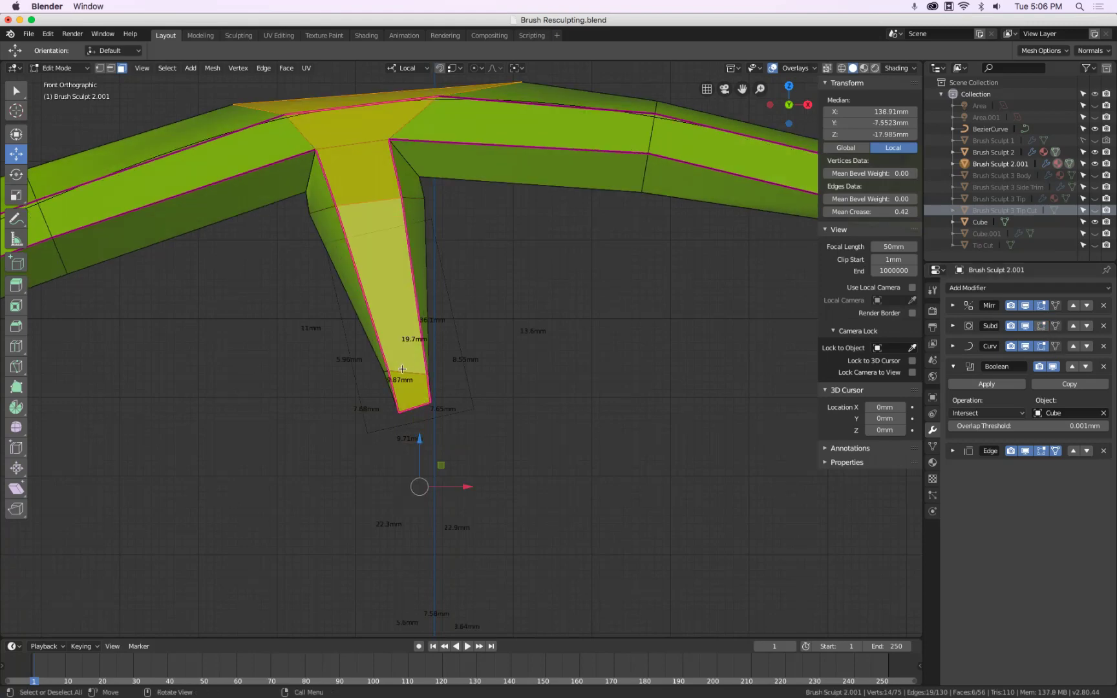
{"action": "left_click", "coordinate": [111, 68]}
{"action": "left_click", "coordinate": [408, 373], "text": "alt"}
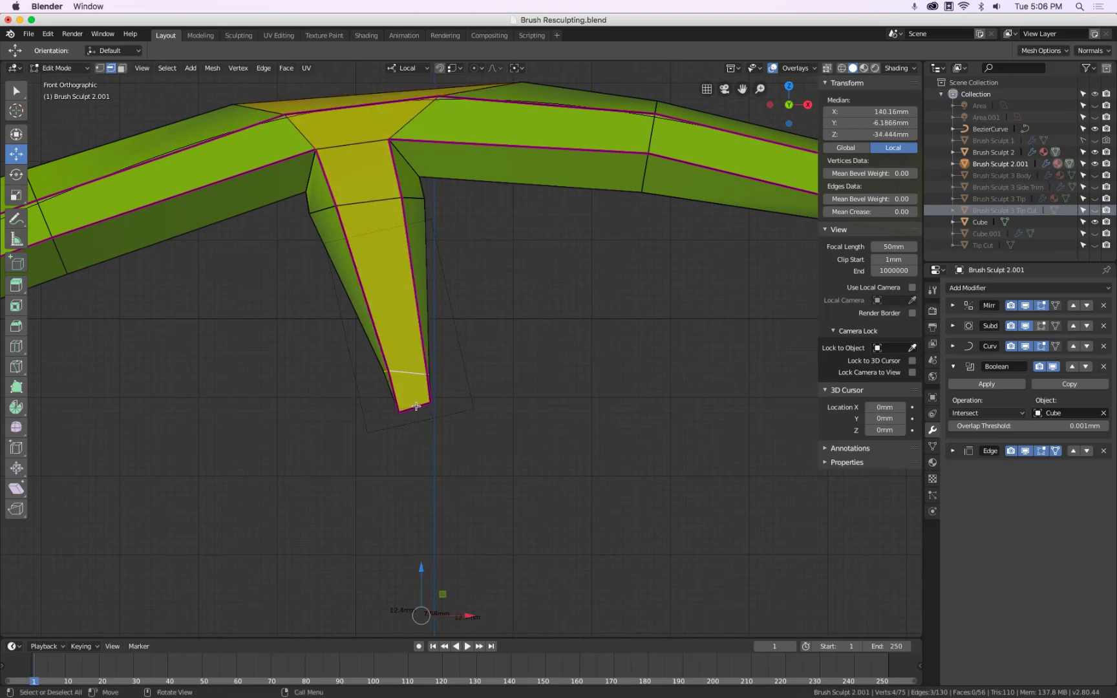
{"action": "key", "text": "g"}
{"action": "key", "text": "g"}
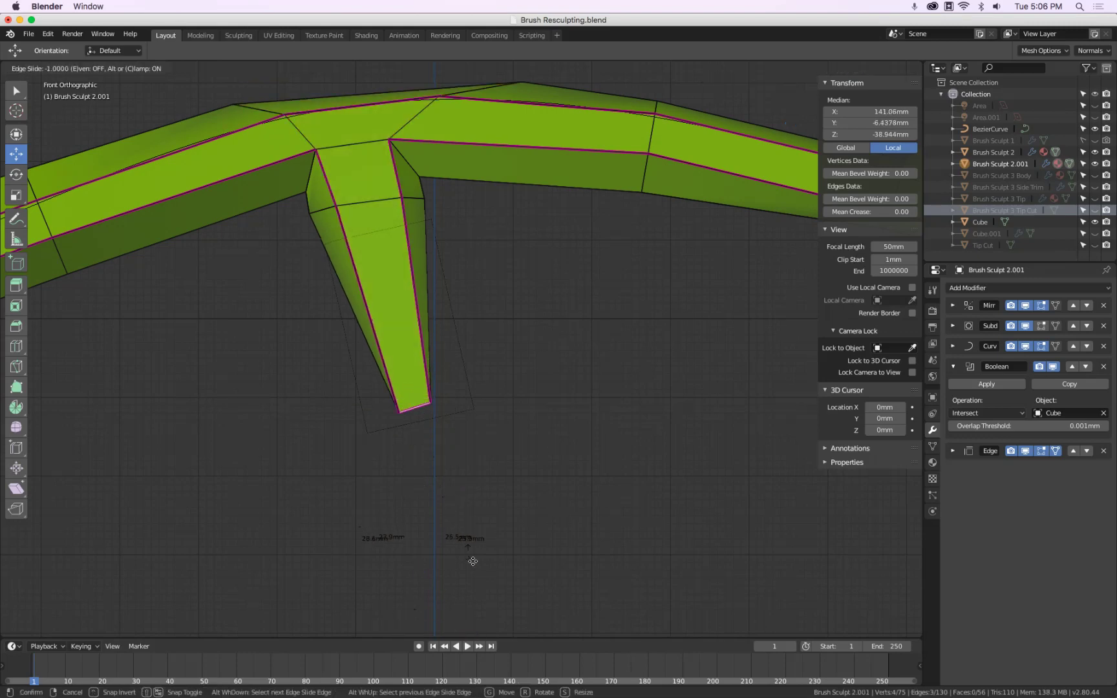
{"action": "left_click", "coordinate": [478, 536]}
{"action": "key", "text": "g"}
{"action": "key", "text": "g"}
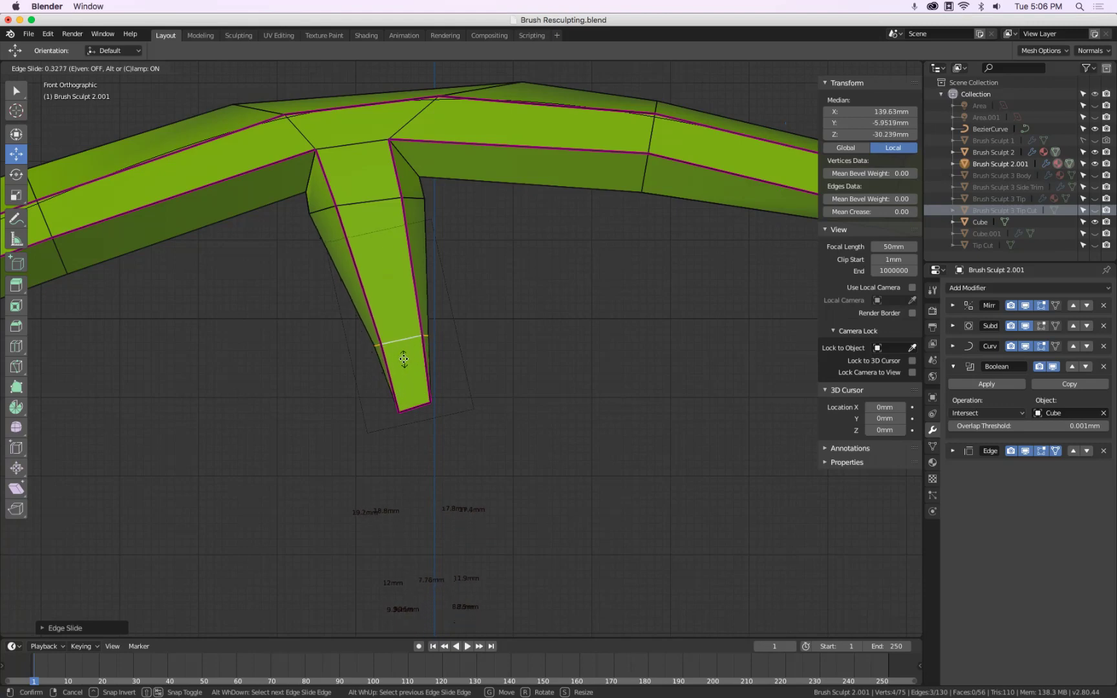
{"action": "left_click", "coordinate": [400, 356]}
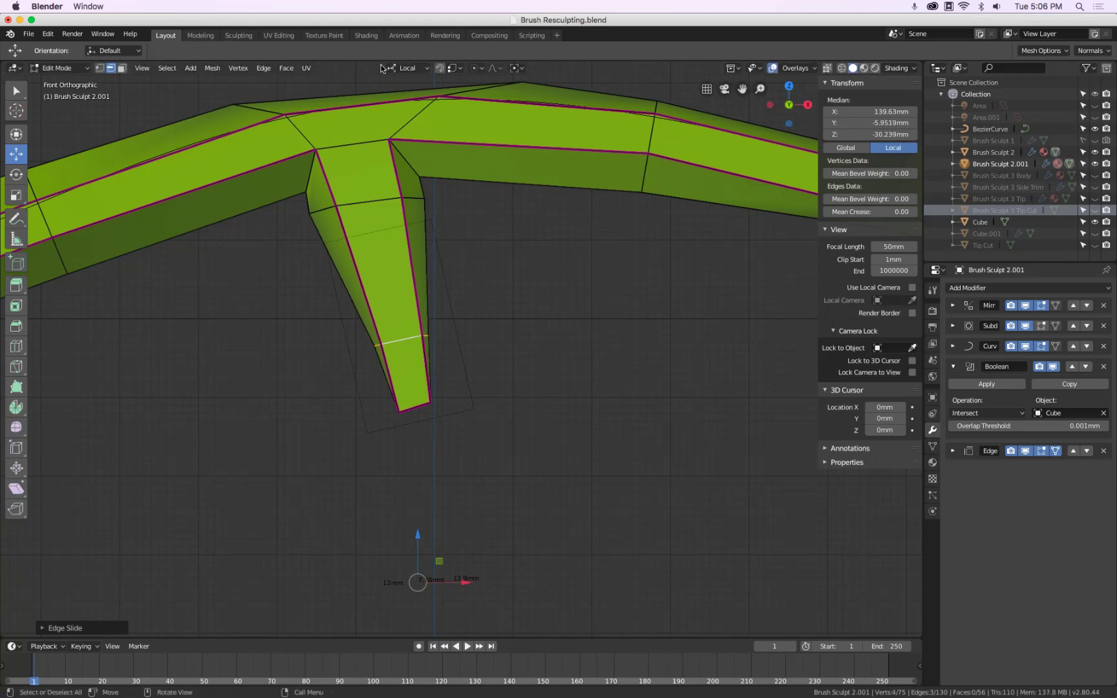
Reposition the outer vertices on both sides of the stem's lower edge loop, moving the first about 0.55 mm, and return to Object Mode.
{"action": "left_click", "coordinate": [100, 68]}
{"action": "left_click", "coordinate": [374, 344]}
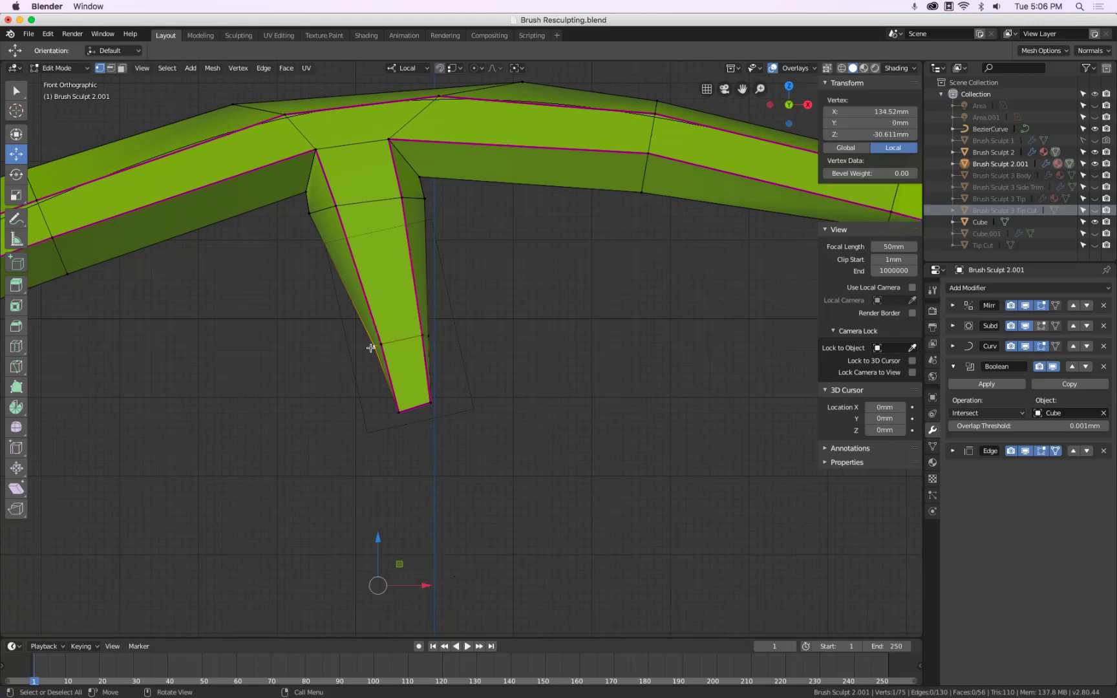
{"action": "scroll", "coordinate": [374, 333], "scroll_direction": "up", "scroll_amount": 4}
{"action": "key", "text": "g"}
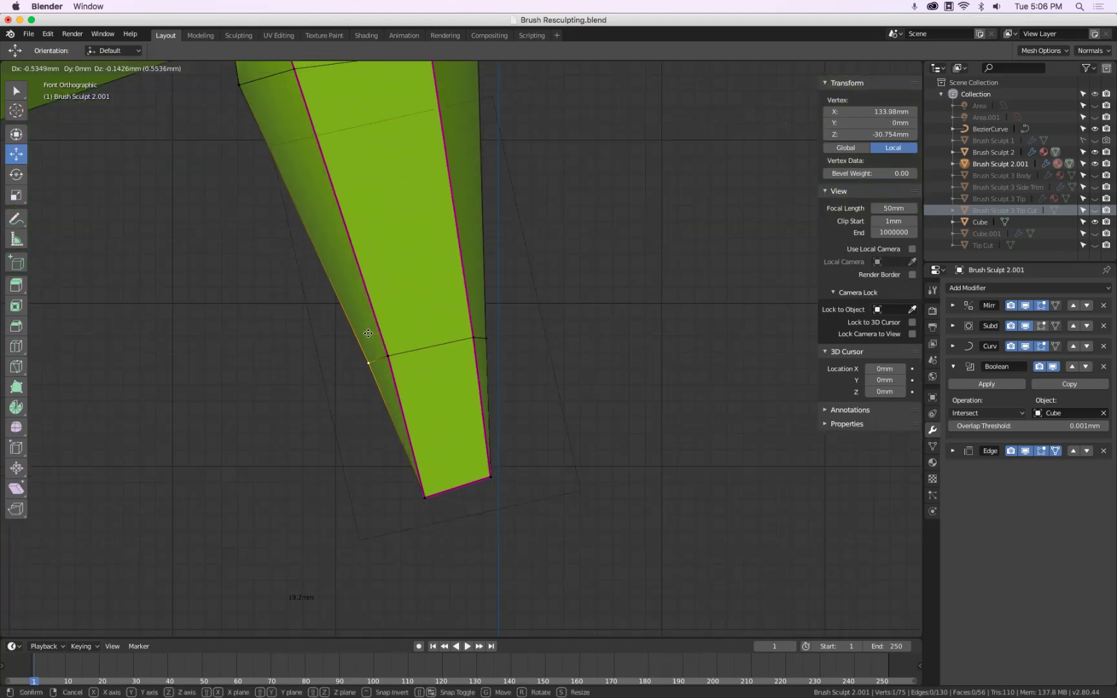
{"action": "left_click", "coordinate": [366, 335]}
{"action": "left_click", "coordinate": [484, 337]}
{"action": "key", "text": "g"}
{"action": "left_click", "coordinate": [481, 312]}
{"action": "scroll", "coordinate": [481, 309], "scroll_direction": "down", "scroll_amount": 4}
{"action": "key", "text": "Tab"}
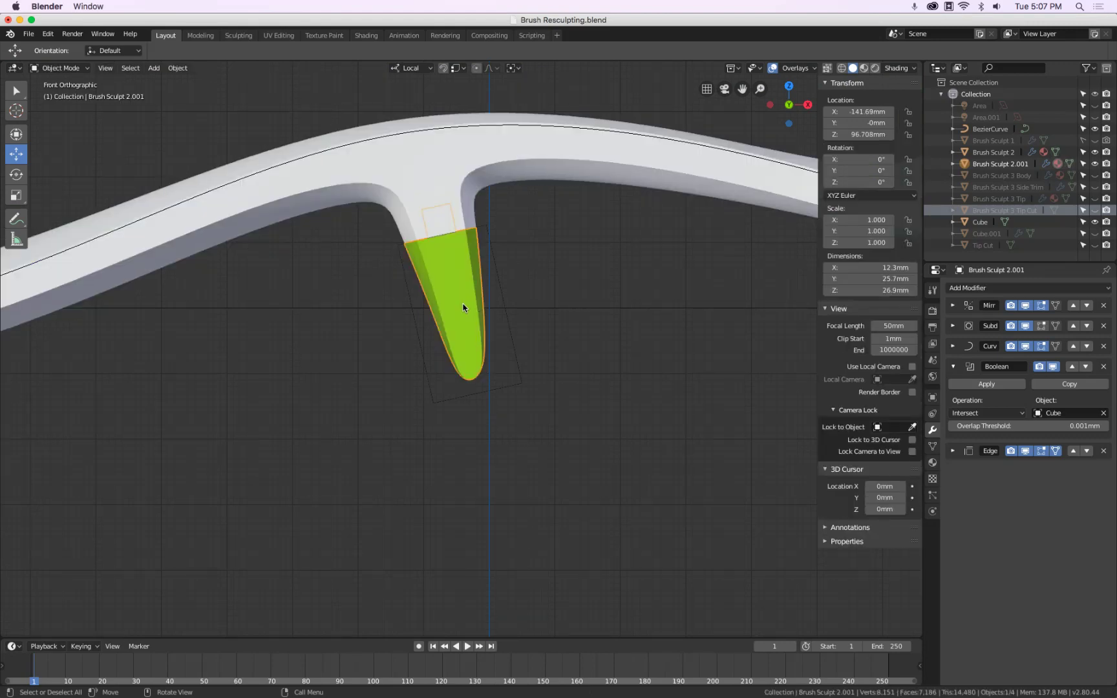
Hide the green tip, compare the brush body's uncut edit mesh with its Boolean result, and show the tip again.
{"action": "key", "text": "h"}
{"action": "left_click", "coordinate": [411, 175]}
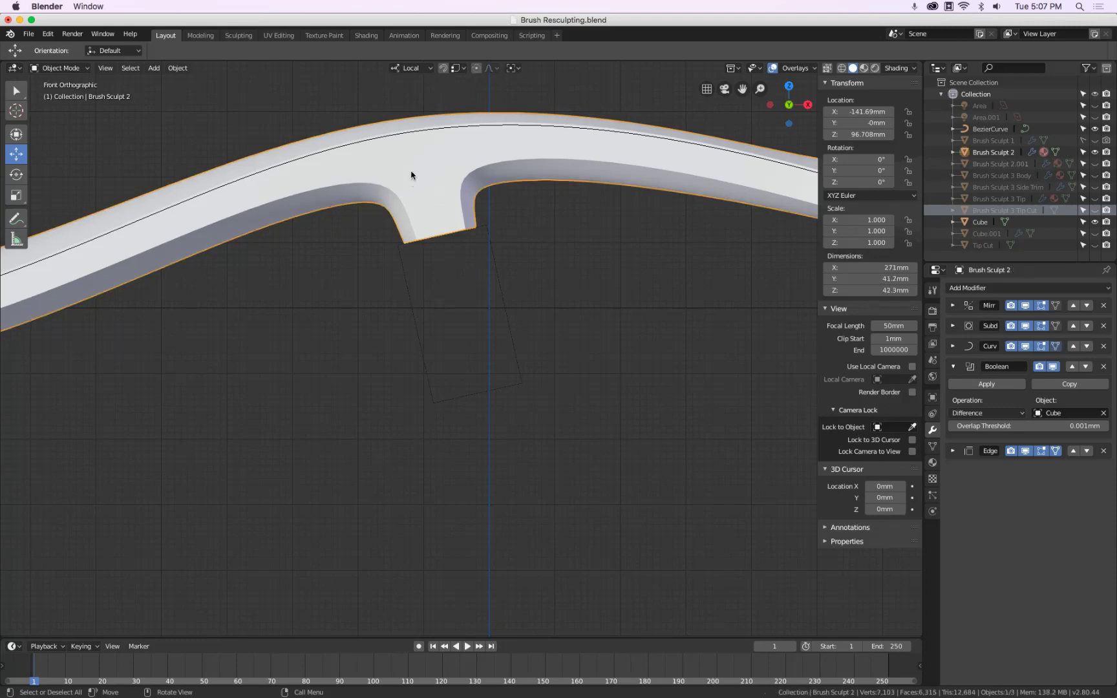
{"action": "key", "text": "Tab"}
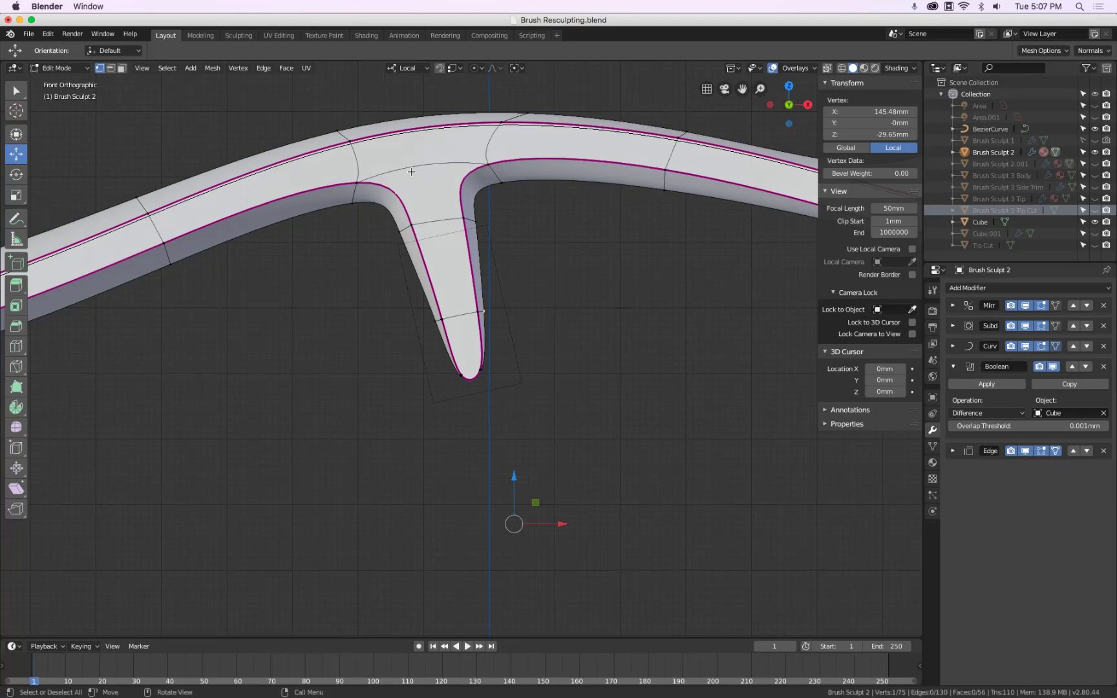
{"action": "key", "text": "Tab"}
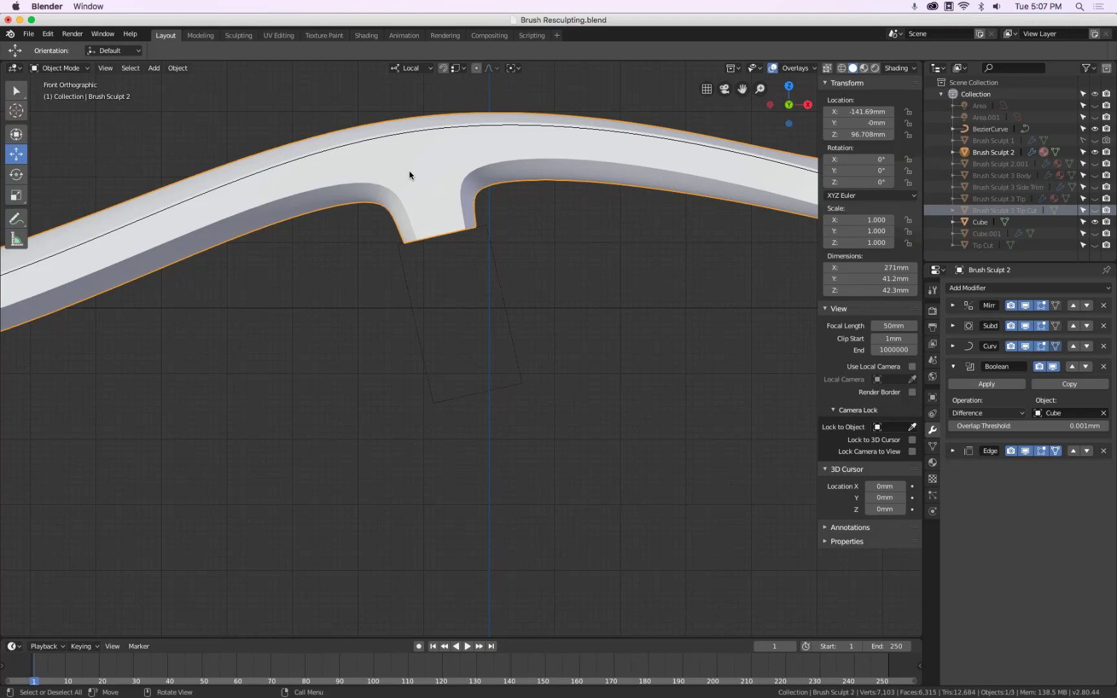
{"action": "key", "text": "Tab"}
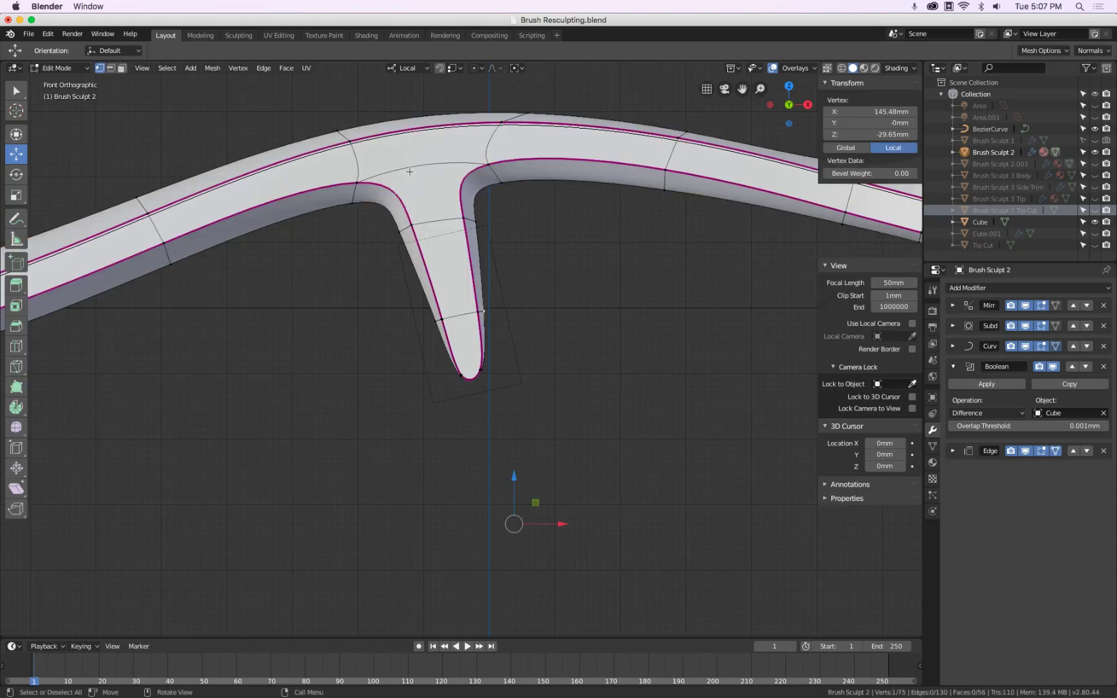
{"action": "key", "text": "Tab"}
{"action": "key", "text": "alt+a"}
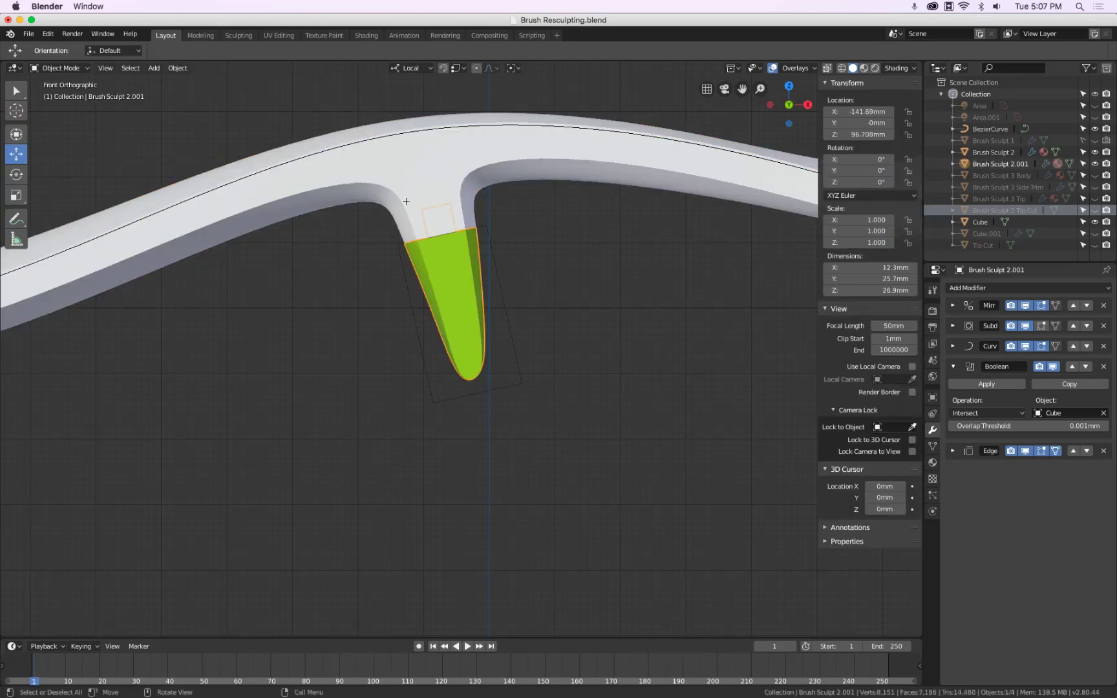
Try to move a vertex of the brush body's mesh beside the stem, just above the tip joint.
{"action": "middle_click_drag", "start_coordinate": [406, 201], "coordinate": [406, 190]}
{"action": "left_click", "coordinate": [400, 186]}
{"action": "key", "text": "Tab"}
{"action": "scroll", "coordinate": [413, 220], "scroll_direction": "up", "scroll_amount": 2}
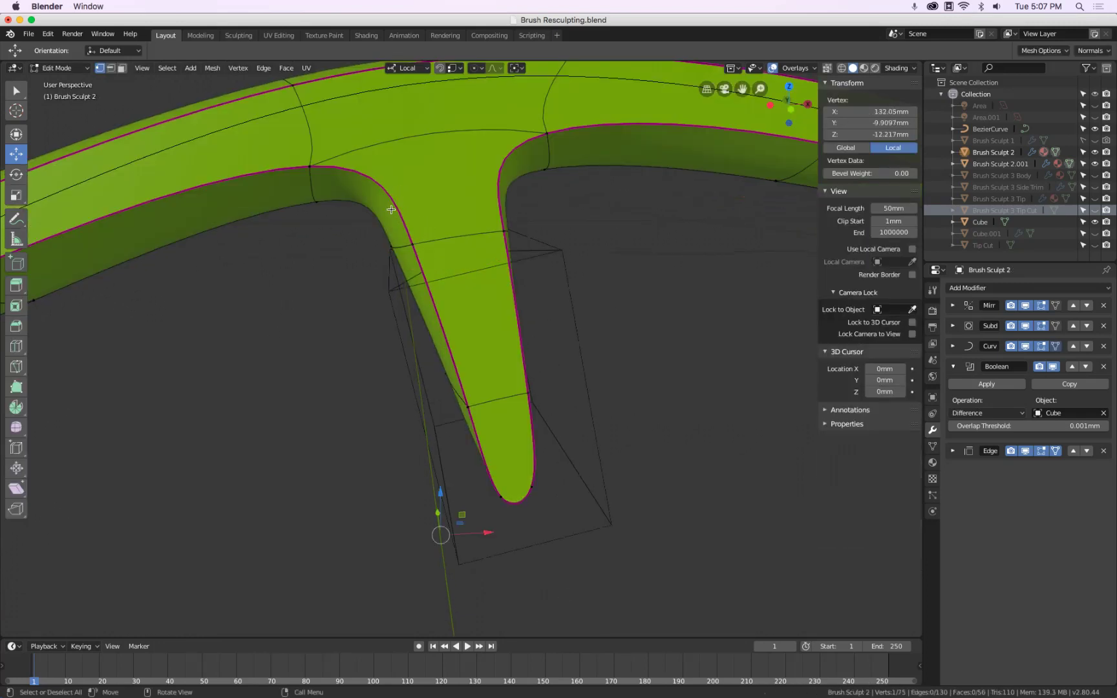
{"action": "key", "text": "alt+z"}
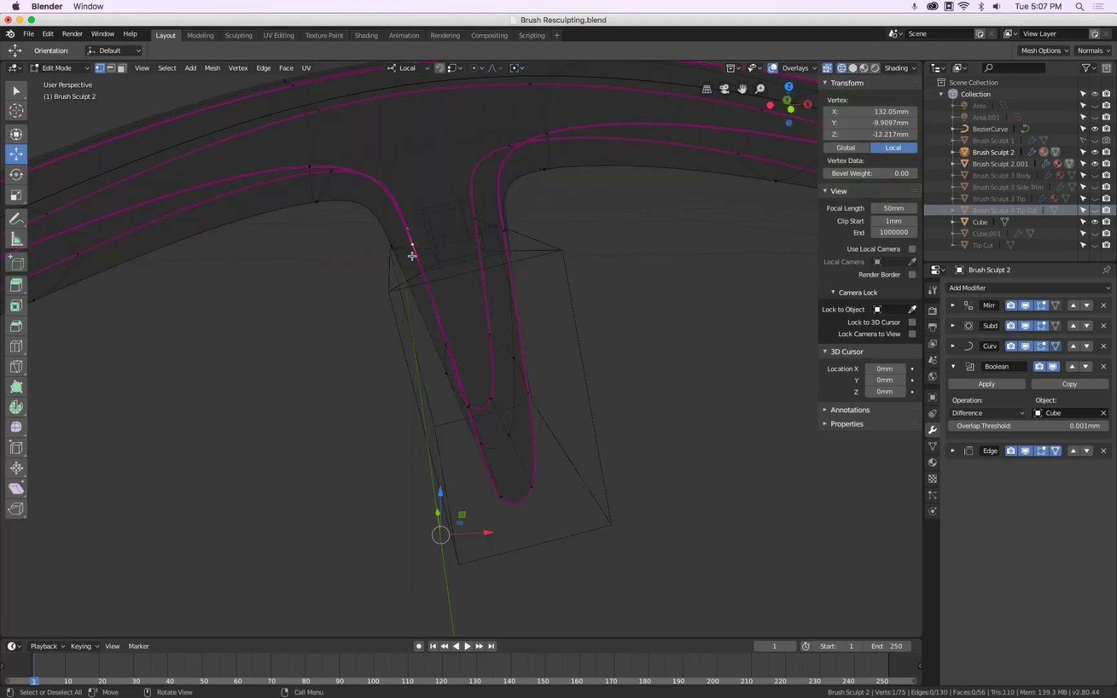
{"action": "key", "text": "alt+z"}
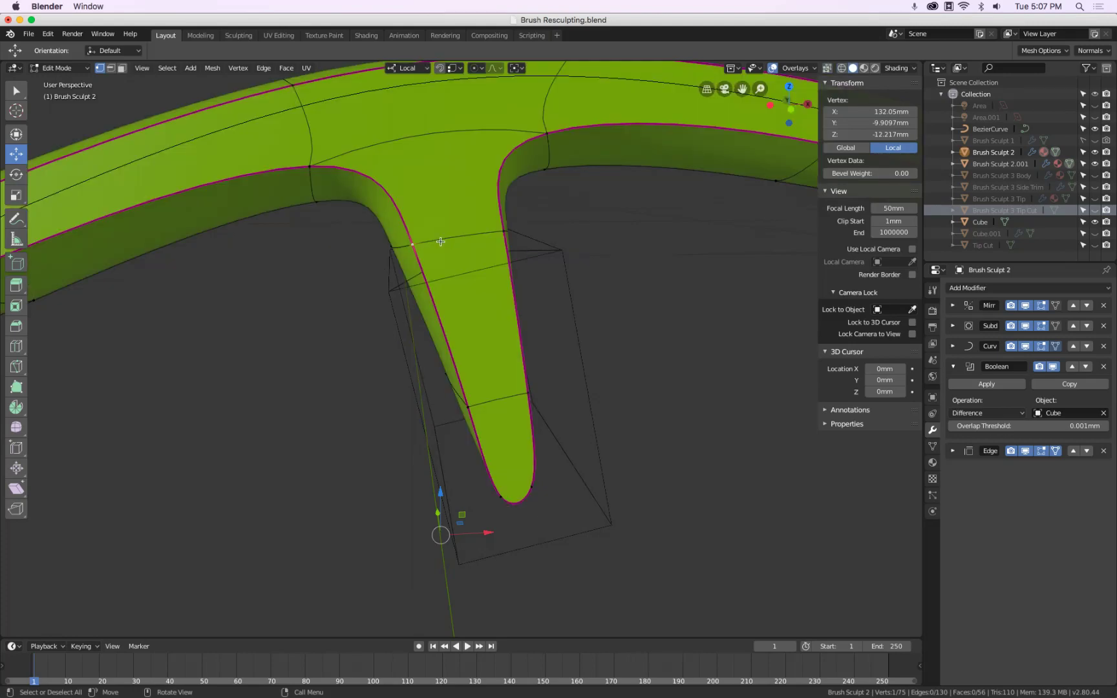
{"action": "key", "text": "g"}
{"action": "key", "text": "Escape"}
{"action": "key", "text": "Tab"}
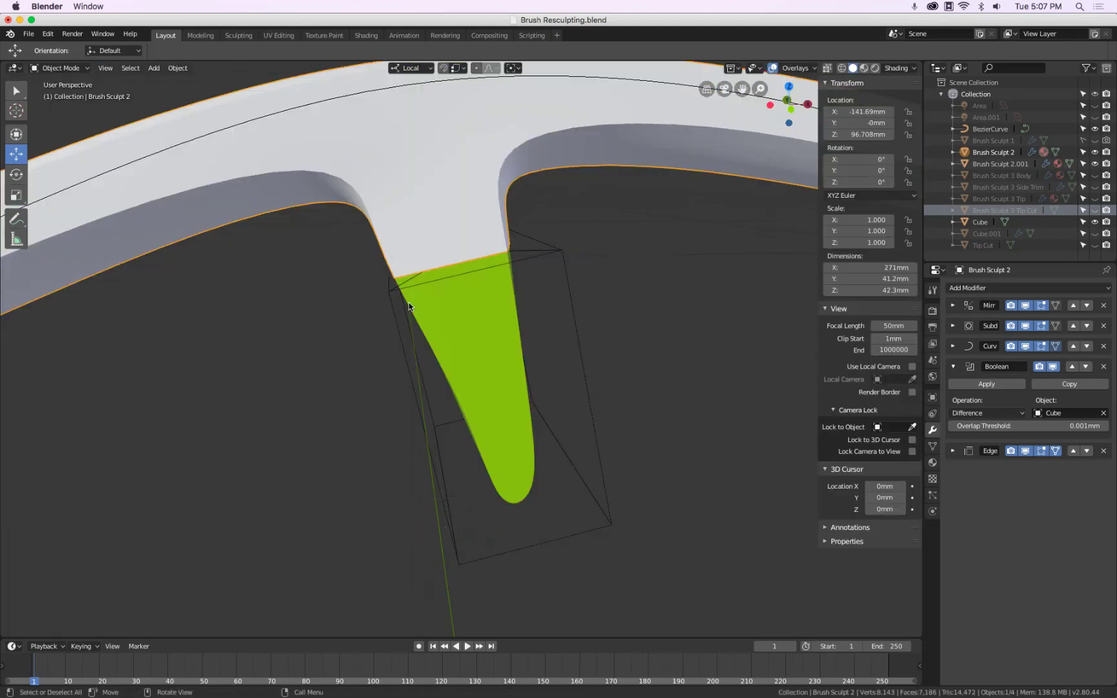
Examine the brush body's edit mesh and the finished body and tip joint from different angles.
{"action": "mouse_move", "coordinate": [409, 306]}
{"action": "middle_mouse_down"}
{"action": "mouse_move", "coordinate": [474, 261]}
{"action": "mouse_move", "coordinate": [492, 212]}
{"action": "mouse_move", "coordinate": [445, 285]}
{"action": "mouse_move", "coordinate": [491, 278]}
{"action": "middle_mouse_up"}
{"action": "key", "text": "Tab"}
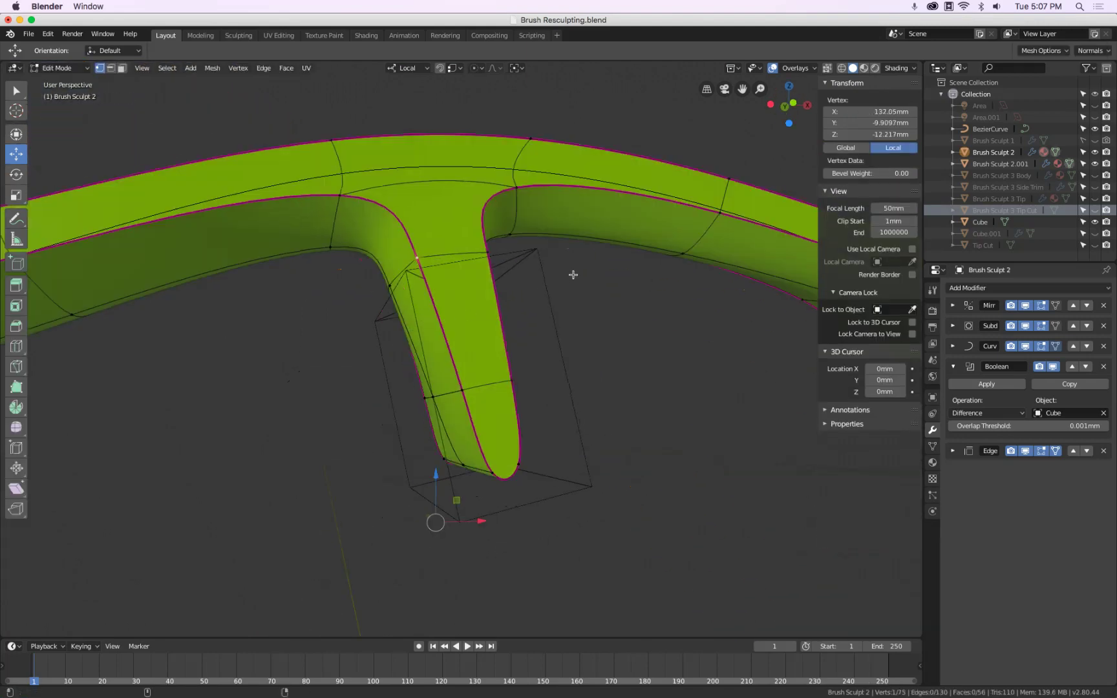
{"action": "key", "text": "Tab"}
{"action": "middle_click_drag", "start_coordinate": [593, 254], "coordinate": [569, 260]}
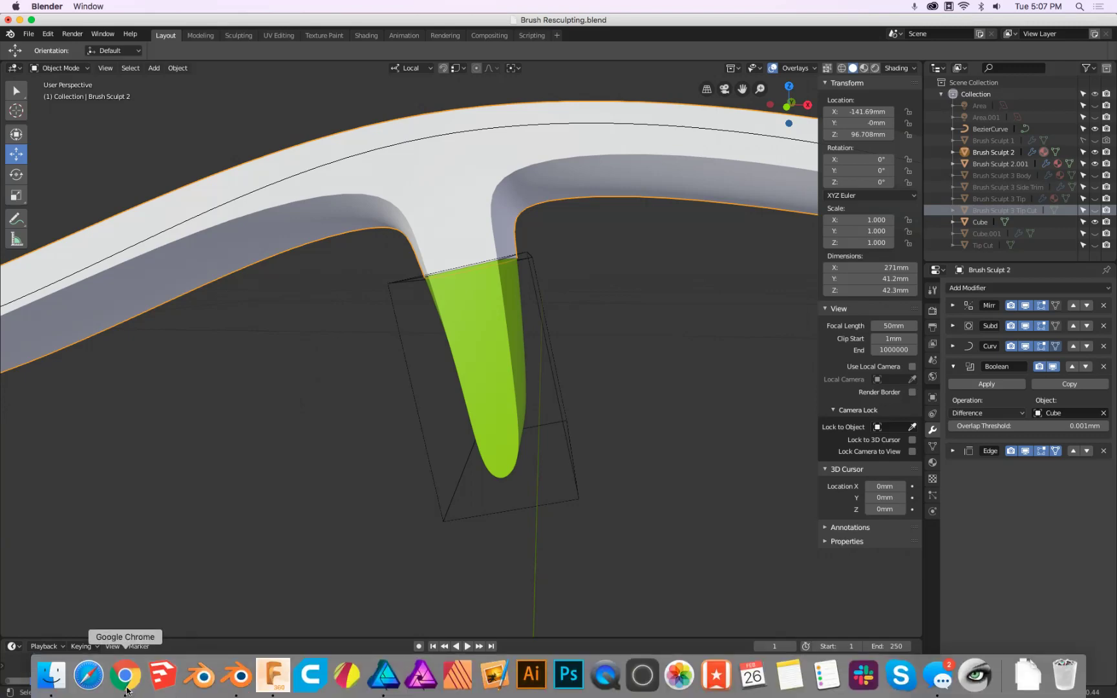
{"action": "left_click", "coordinate": [126, 676]}
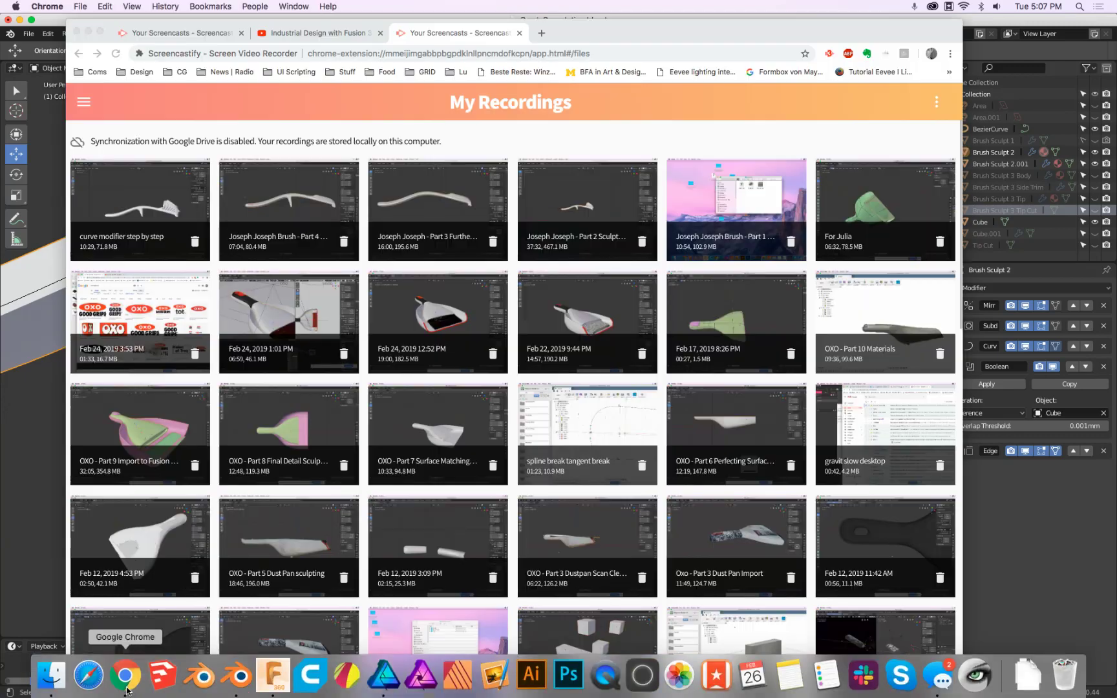
{"action": "left_click", "coordinate": [829, 53]}
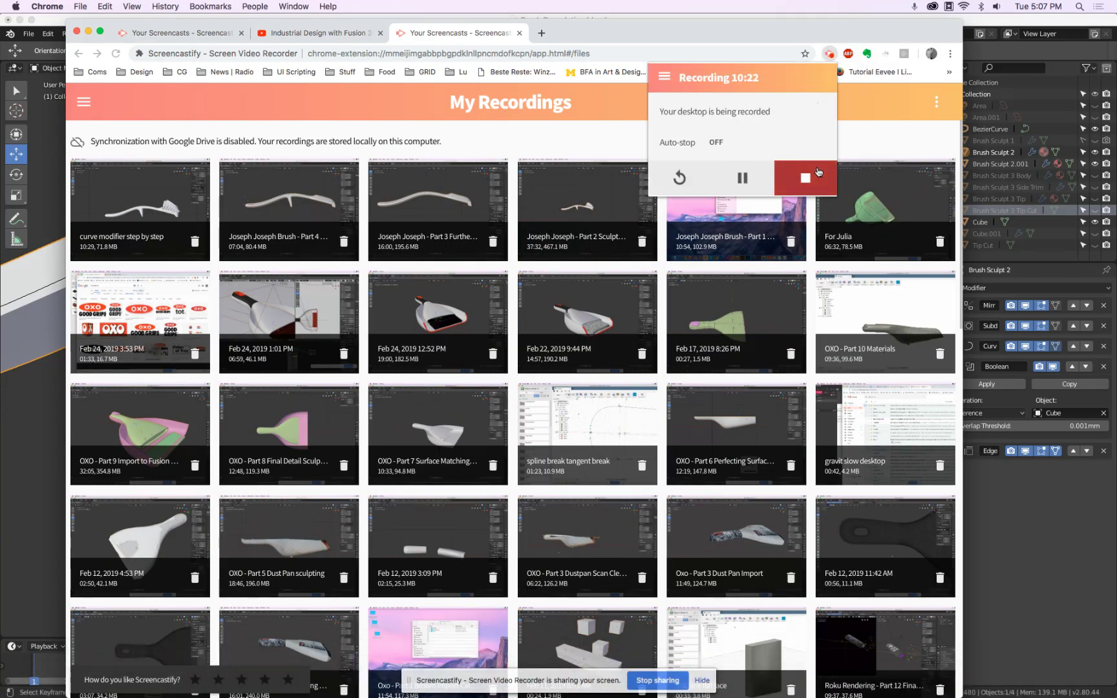